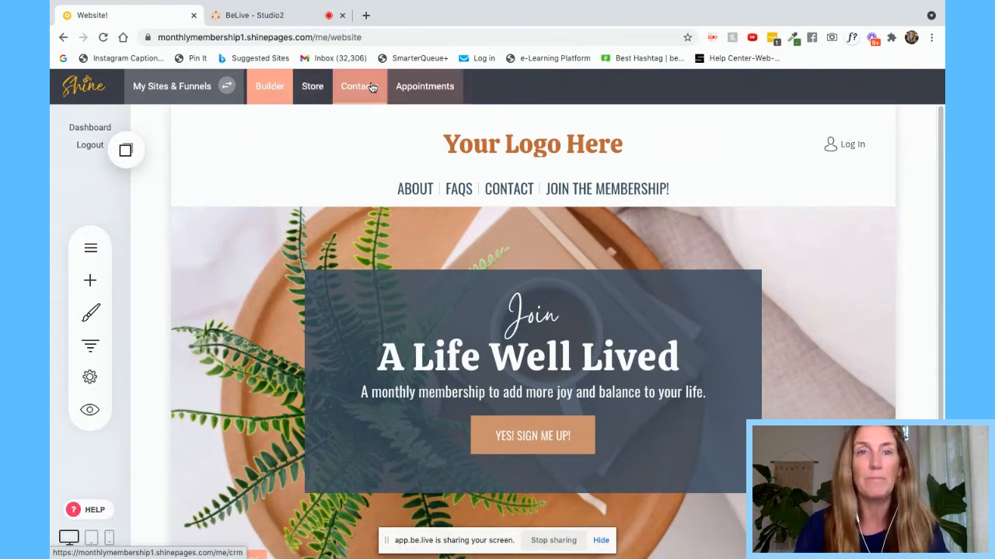
Step: Create a new member group named VIP MEMBERS in the site's contacts
{"action": "left_click", "coordinate": [365, 89]}
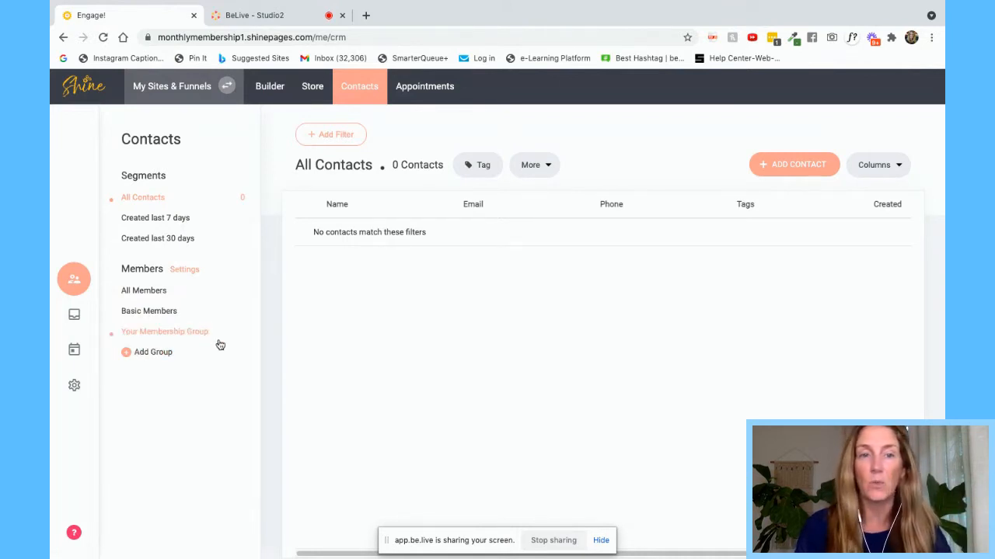
{"action": "left_click", "coordinate": [147, 355]}
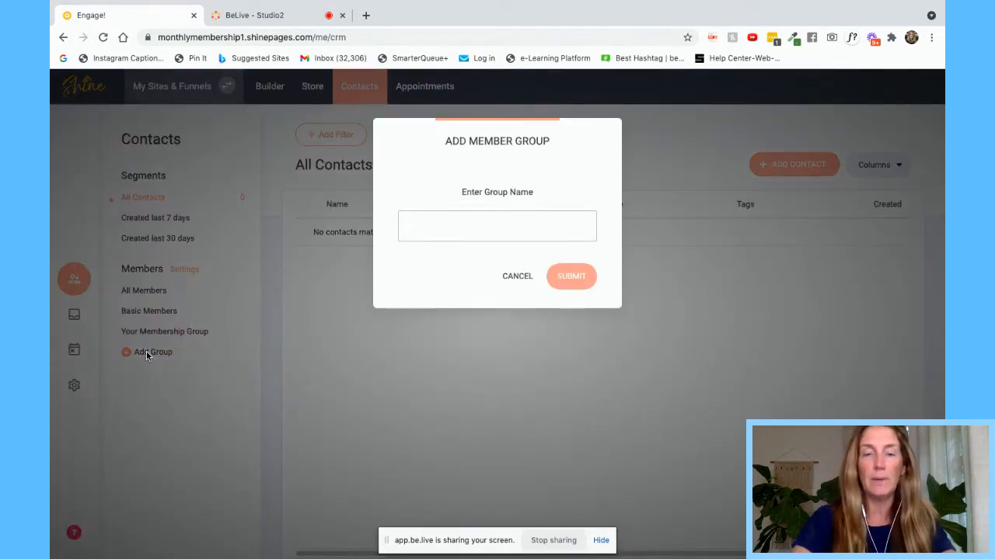
{"action": "type", "text": "VIP "}
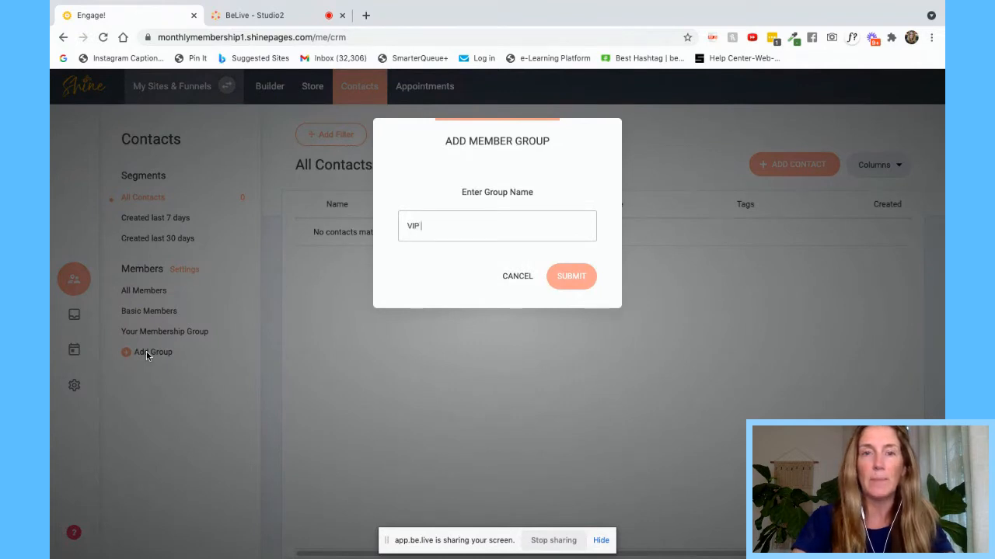
{"action": "type", "text": "MEMBERS"}
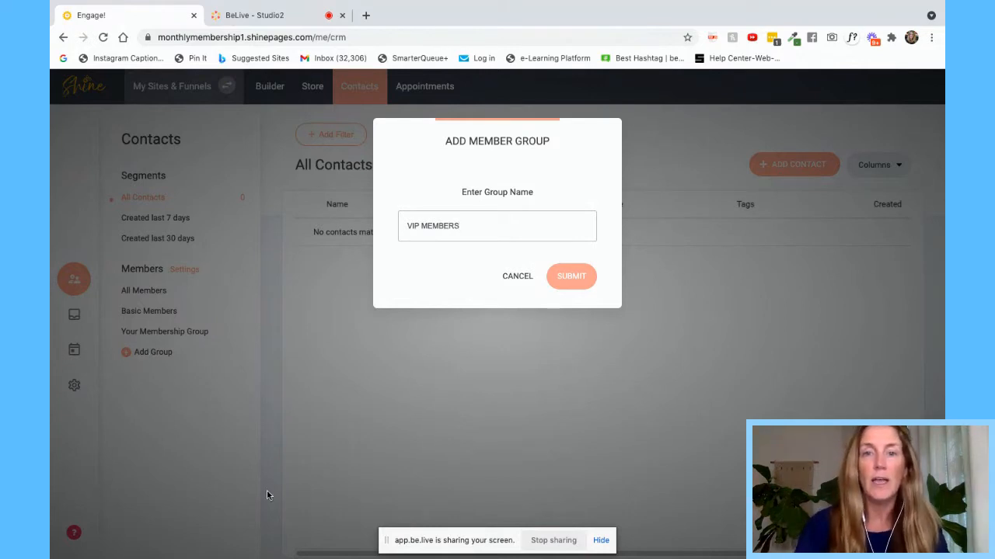
{"action": "left_click", "coordinate": [580, 274]}
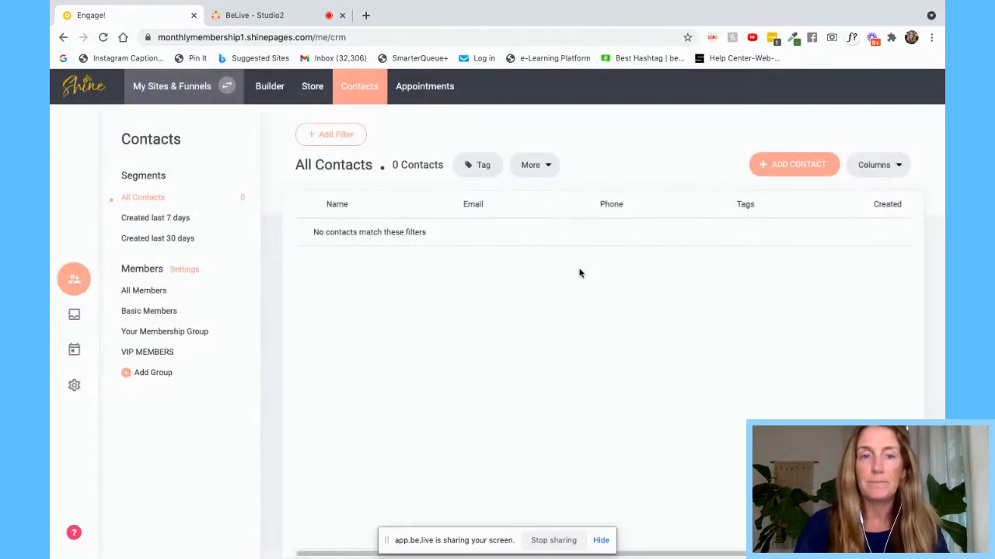
Step: Show the VIP MEMBERS group settings and examine the link options for the page members are redirected to after login
{"action": "left_click", "coordinate": [129, 356]}
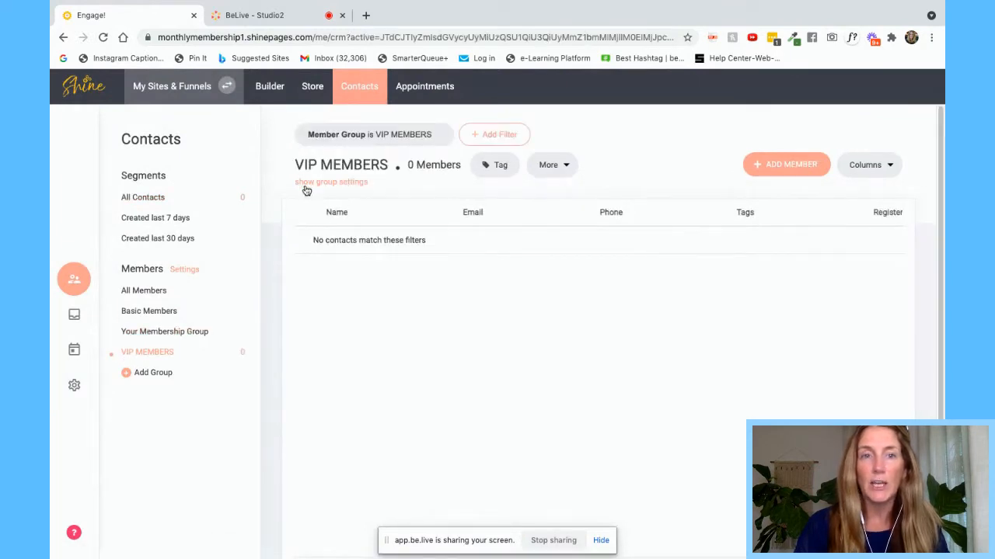
{"action": "left_click", "coordinate": [332, 184]}
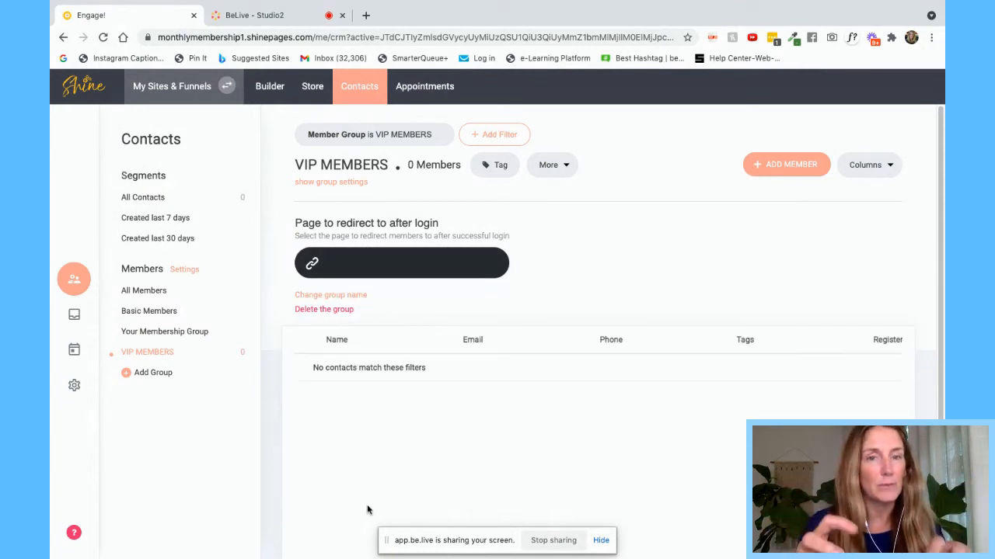
{"action": "mouse_move", "coordinate": [424, 556]}
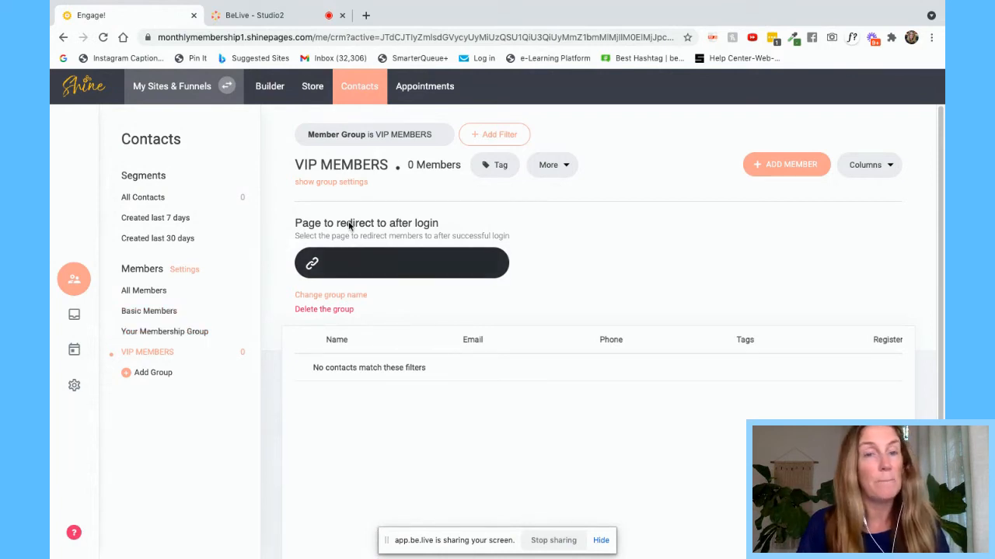
{"action": "left_click", "coordinate": [313, 264]}
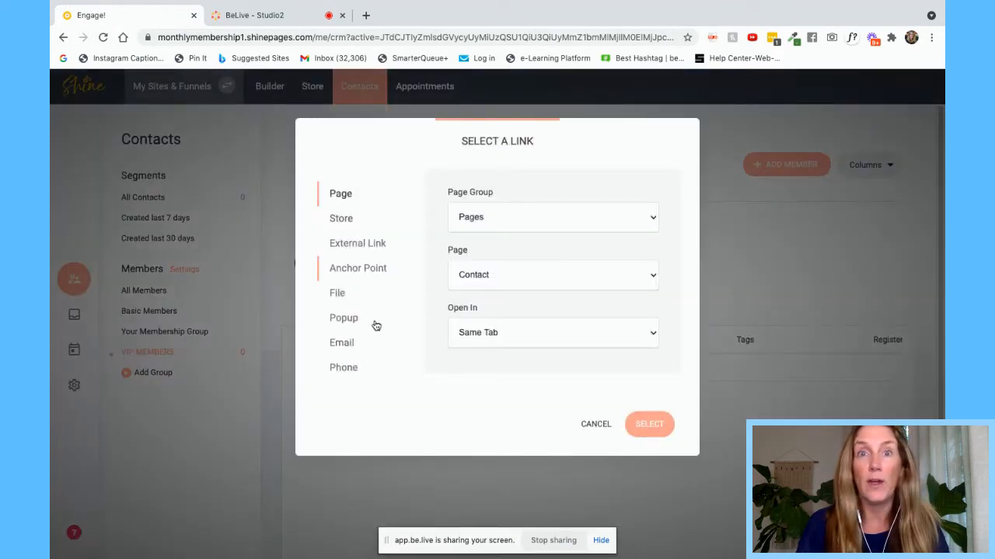
{"action": "left_click", "coordinate": [595, 425]}
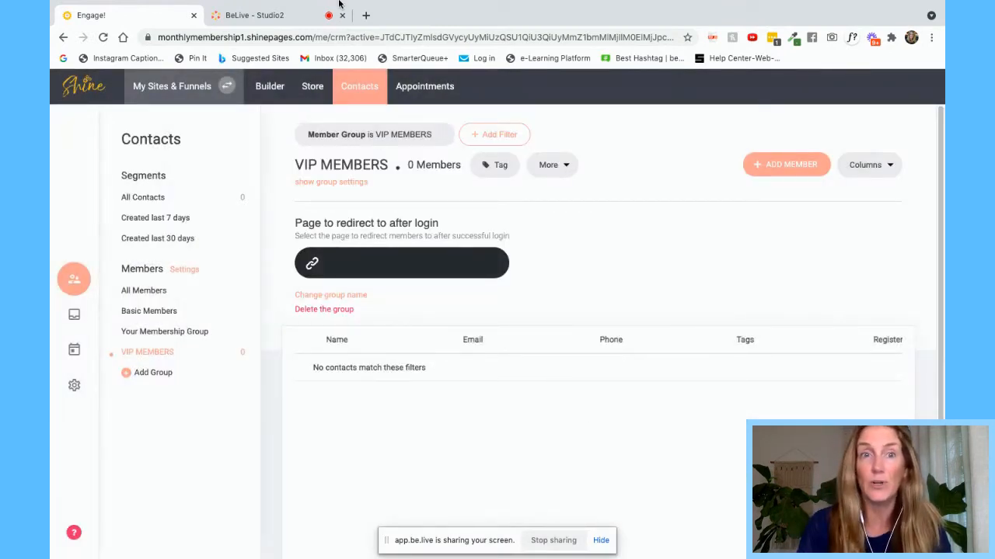
Step: Open the product list of the online store
{"action": "left_click", "coordinate": [311, 89]}
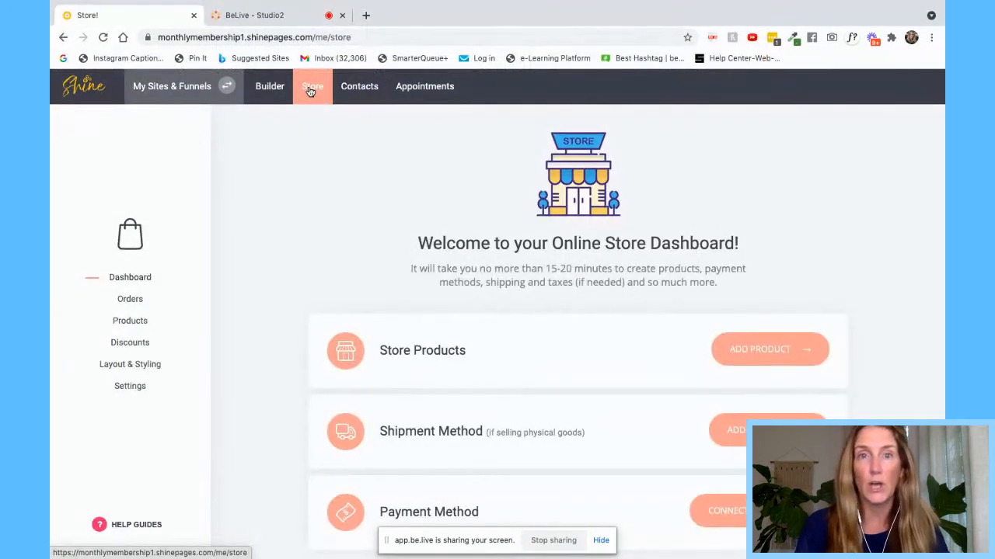
{"action": "left_click", "coordinate": [128, 323]}
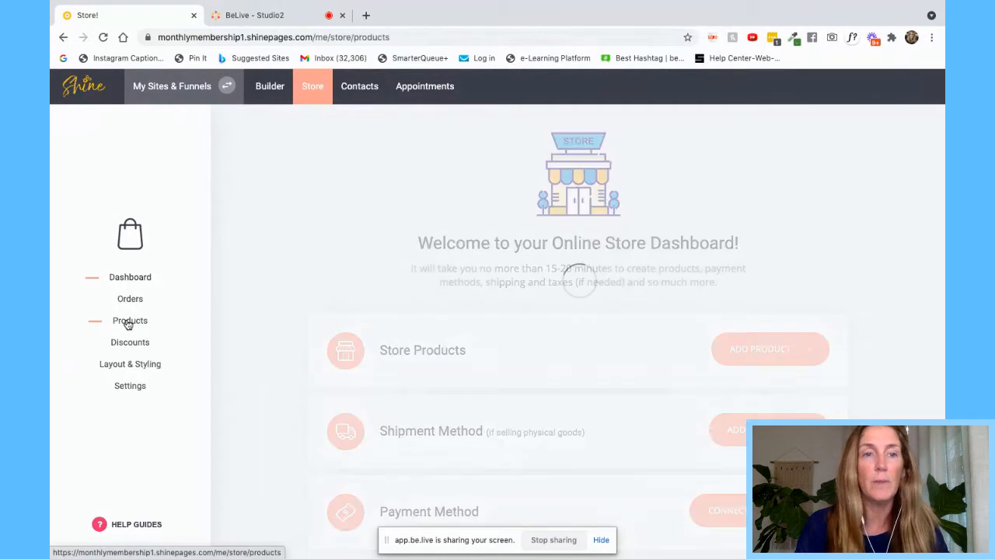
Step: Examine the product types offered for adding a new store product, including Digital Product and Membership
{"action": "left_click", "coordinate": [842, 266]}
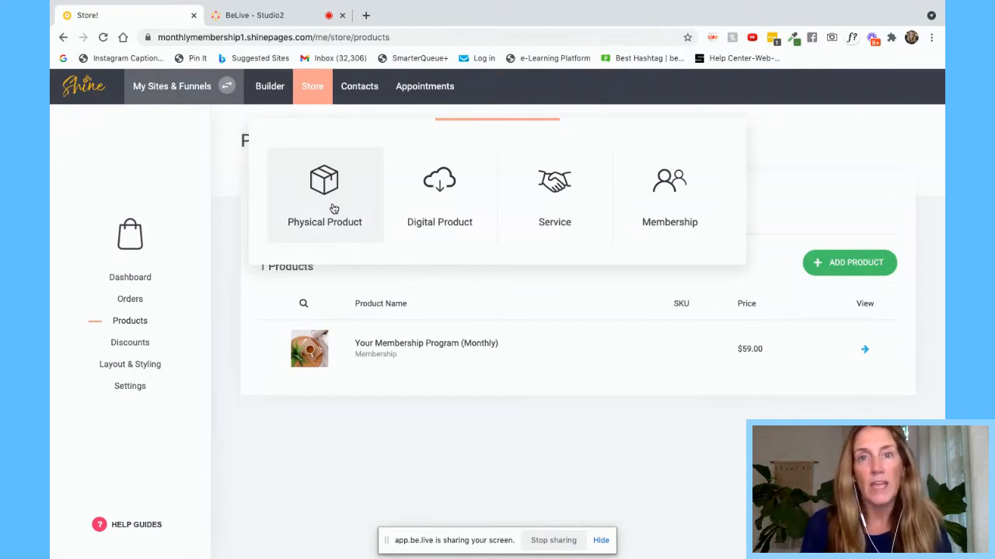
{"action": "left_click", "coordinate": [450, 187]}
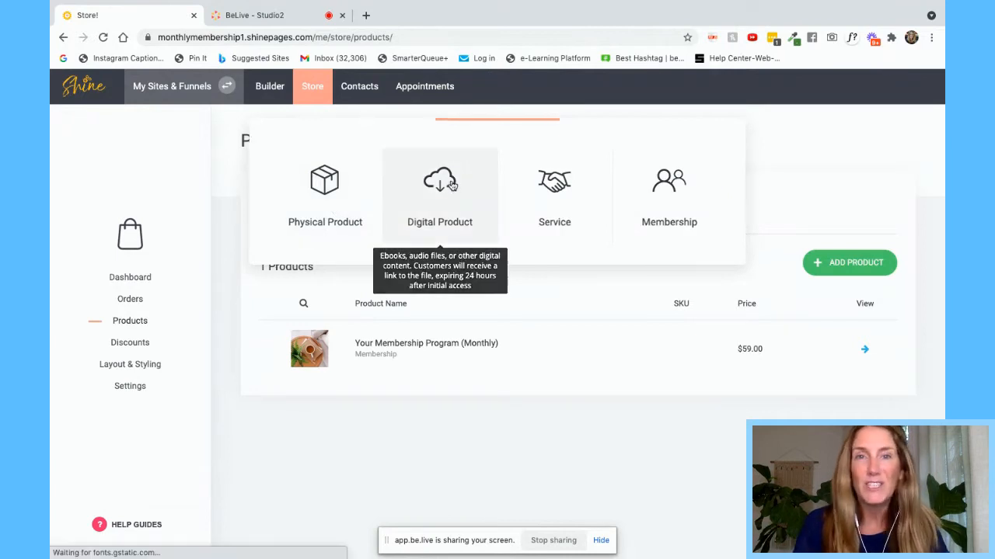
{"action": "left_click", "coordinate": [290, 135]}
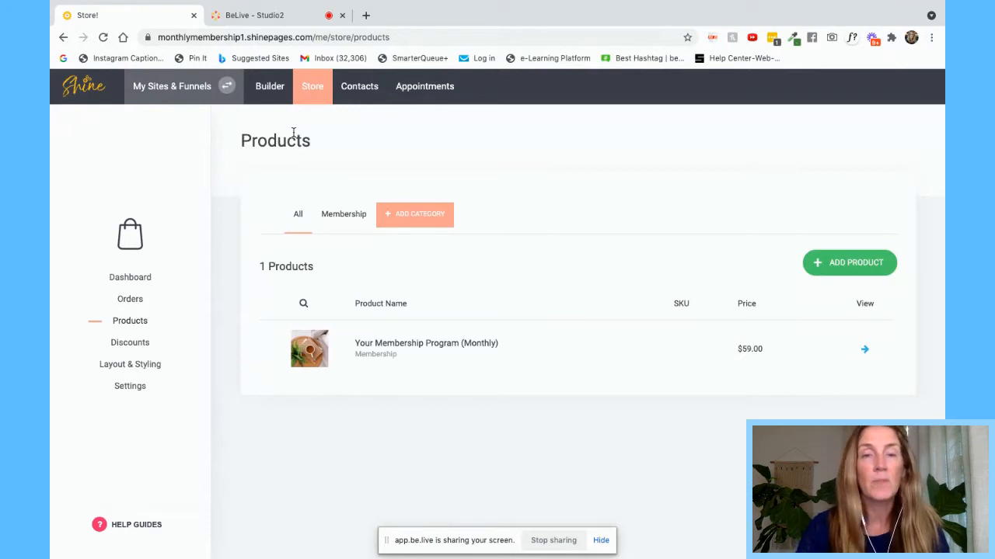
{"action": "left_click", "coordinate": [852, 263]}
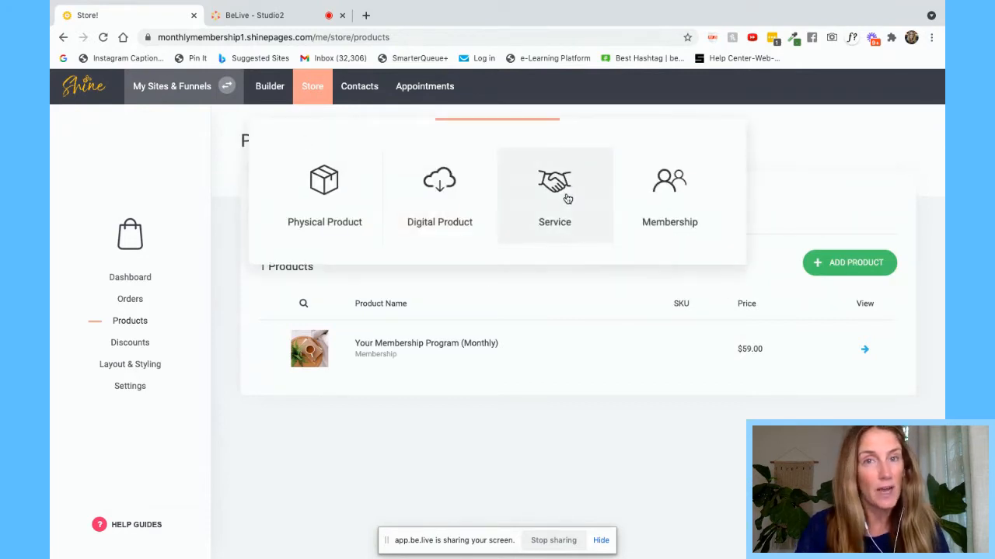
{"action": "left_click", "coordinate": [682, 194]}
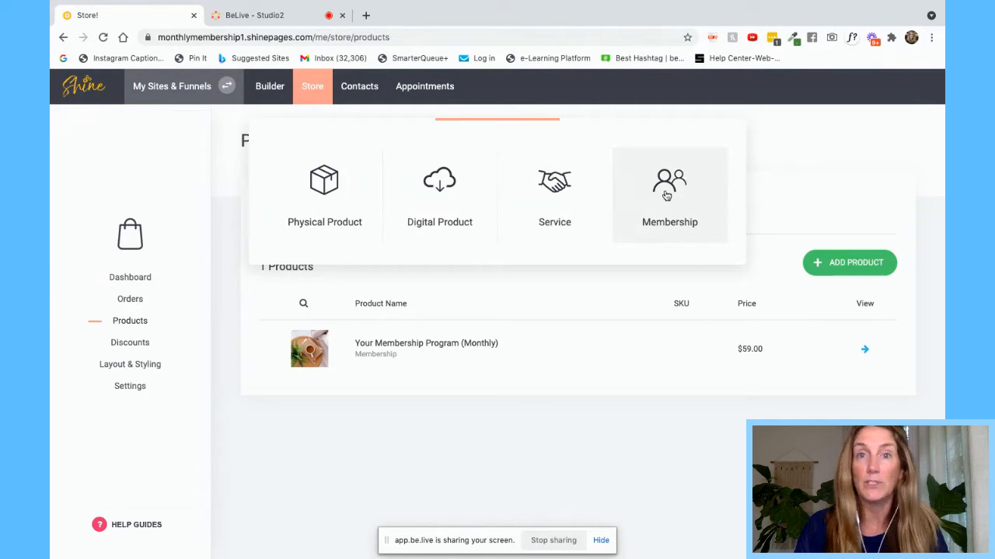
Step: Open the Your Membership Program (Monthly) product and confirm Your Membership Group as its only member group
{"action": "left_click", "coordinate": [418, 347]}
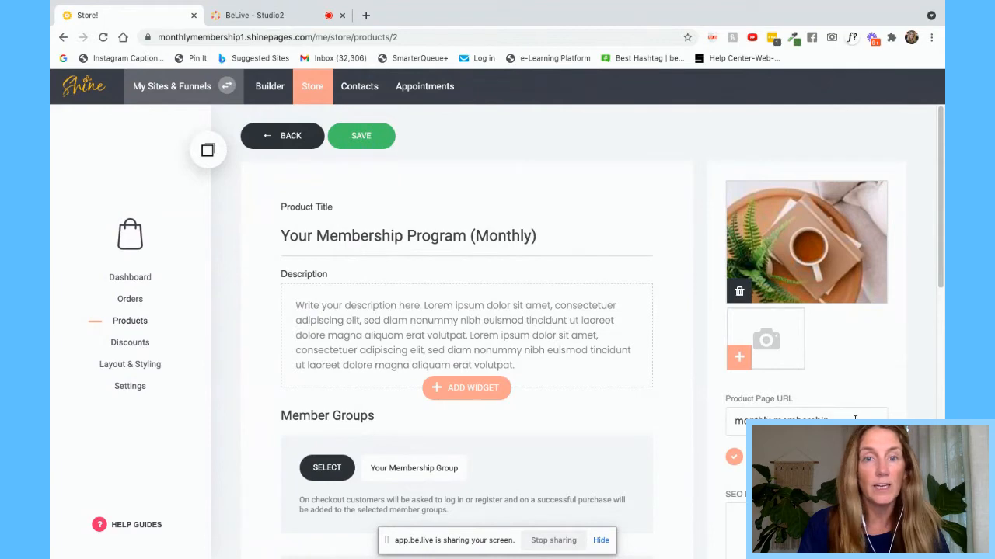
{"action": "scroll", "coordinate": [497, 424], "scroll_direction": "down", "scroll_amount": 2}
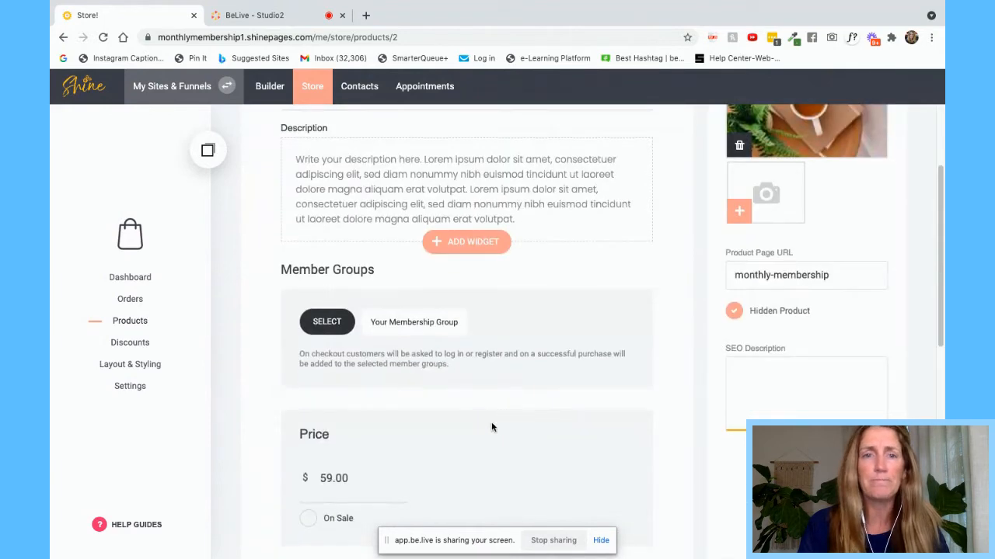
{"action": "left_click", "coordinate": [334, 325]}
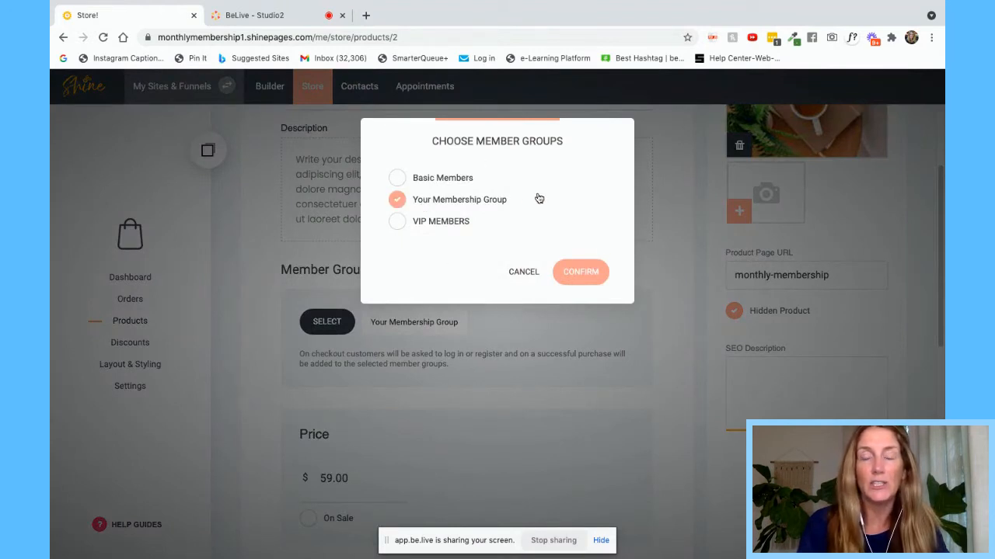
{"action": "left_click", "coordinate": [398, 225]}
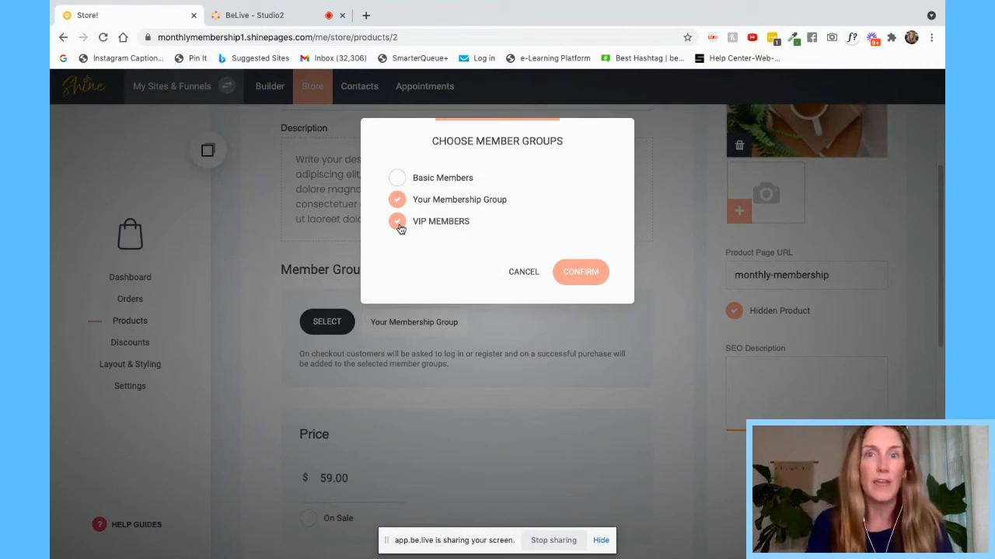
{"action": "left_click", "coordinate": [396, 223]}
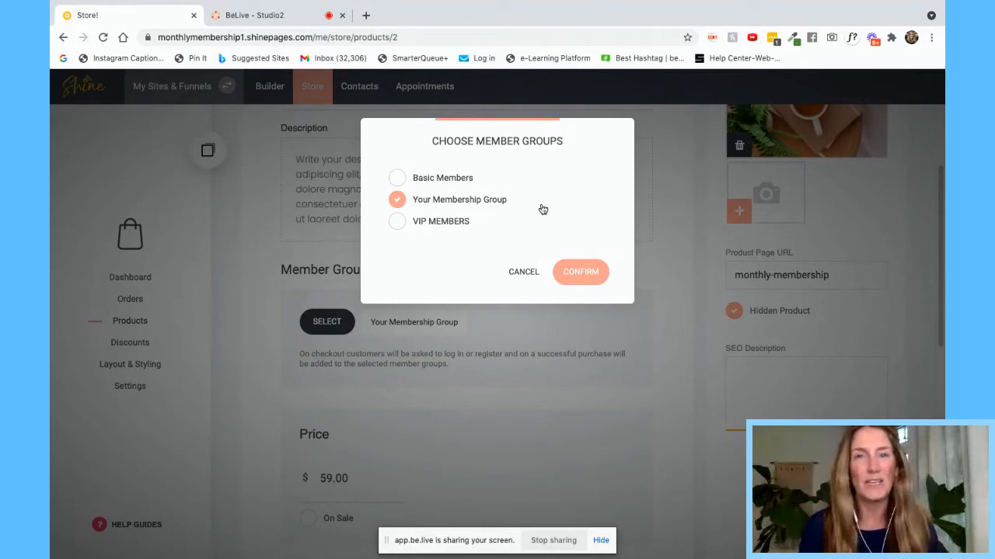
{"action": "left_click", "coordinate": [582, 272]}
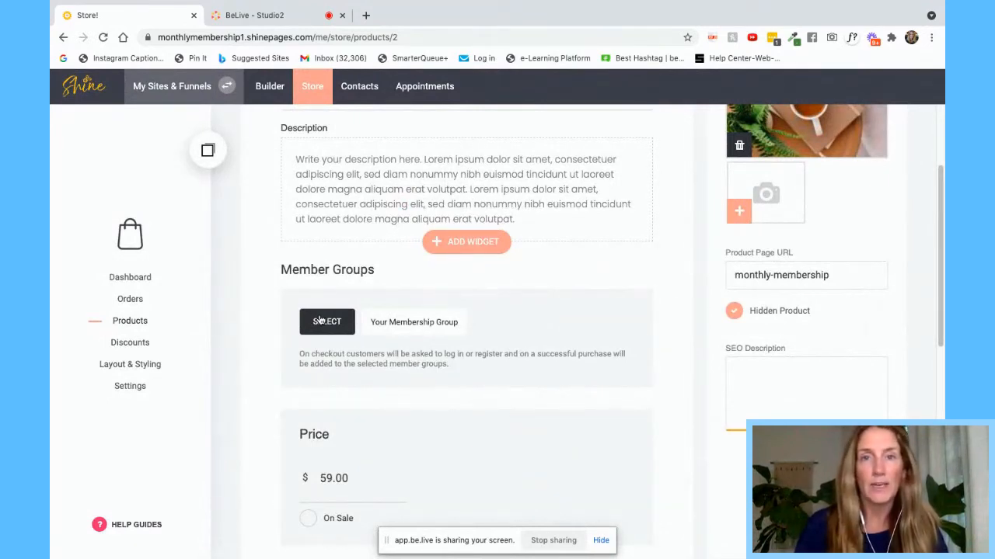
Step: Re-enable the product as a subscription with Ongoing Payments billing cycles, charged every 1 months
{"action": "scroll", "coordinate": [365, 411], "scroll_direction": "down", "scroll_amount": 2}
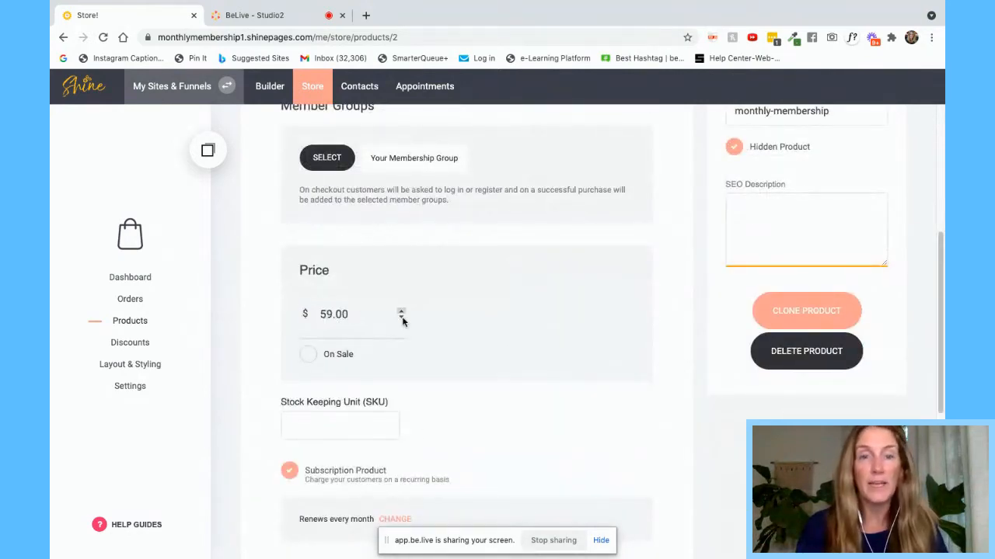
{"action": "scroll", "coordinate": [434, 449], "scroll_direction": "down", "scroll_amount": 1}
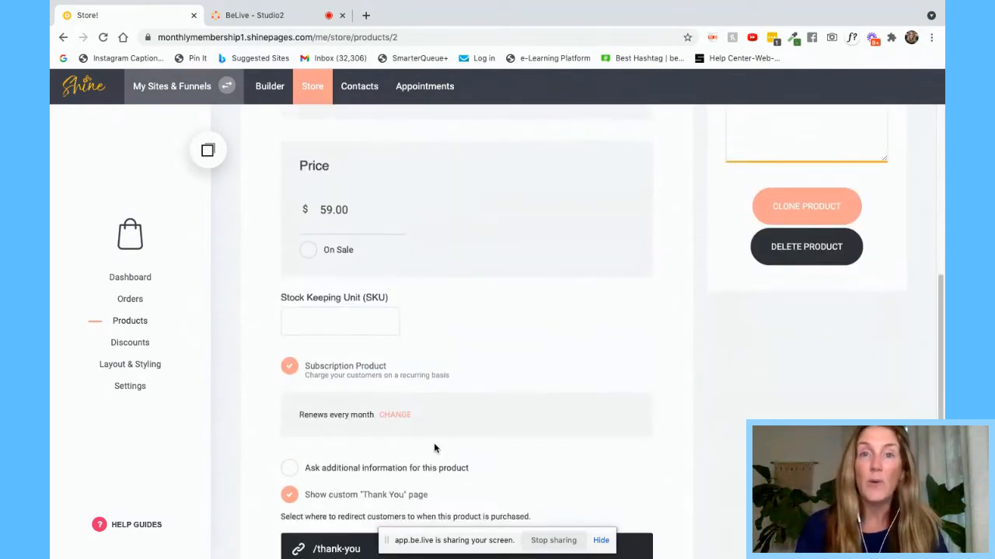
{"action": "left_click", "coordinate": [289, 362]}
{"action": "left_click", "coordinate": [288, 362]}
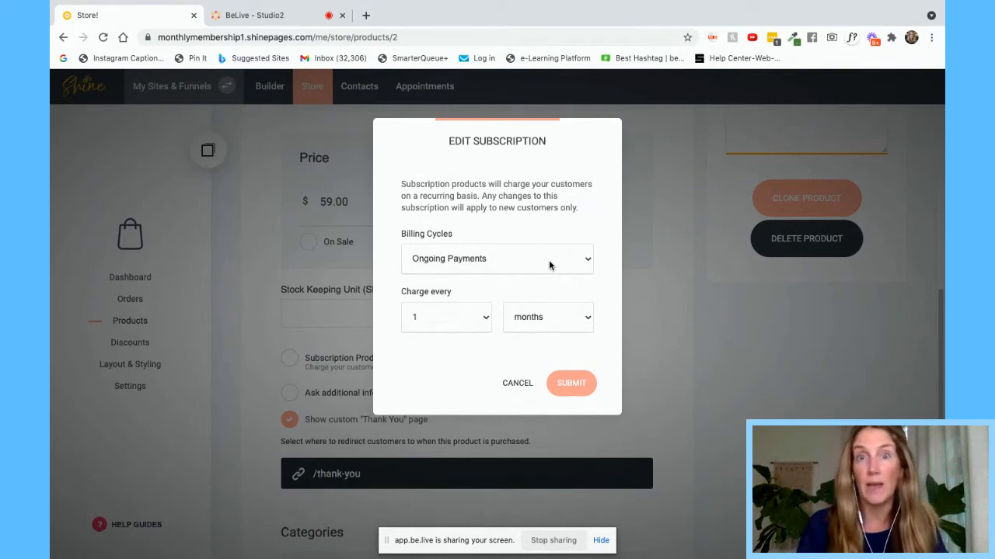
{"action": "left_click", "coordinate": [525, 321]}
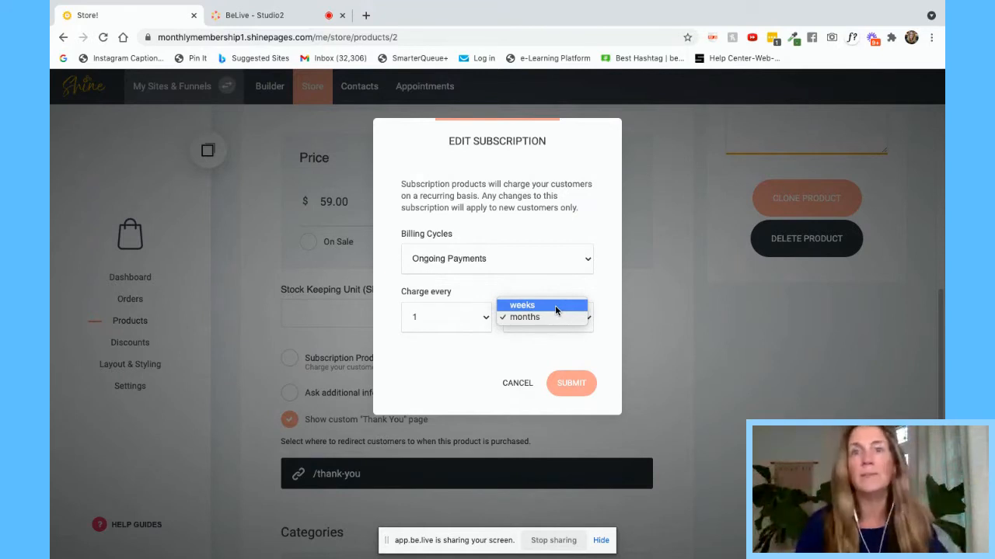
{"action": "left_click", "coordinate": [545, 258]}
{"action": "left_click", "coordinate": [544, 258]}
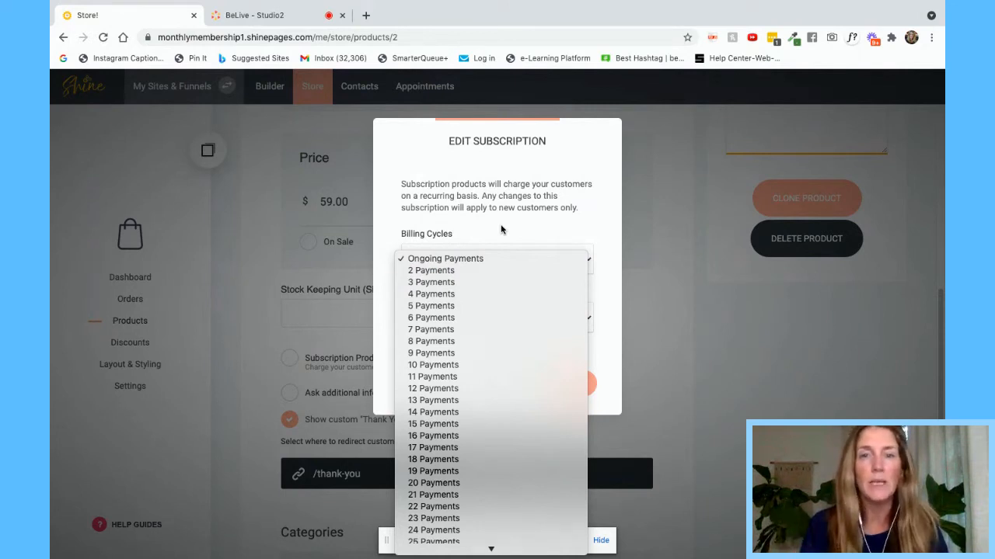
{"action": "left_click", "coordinate": [509, 258]}
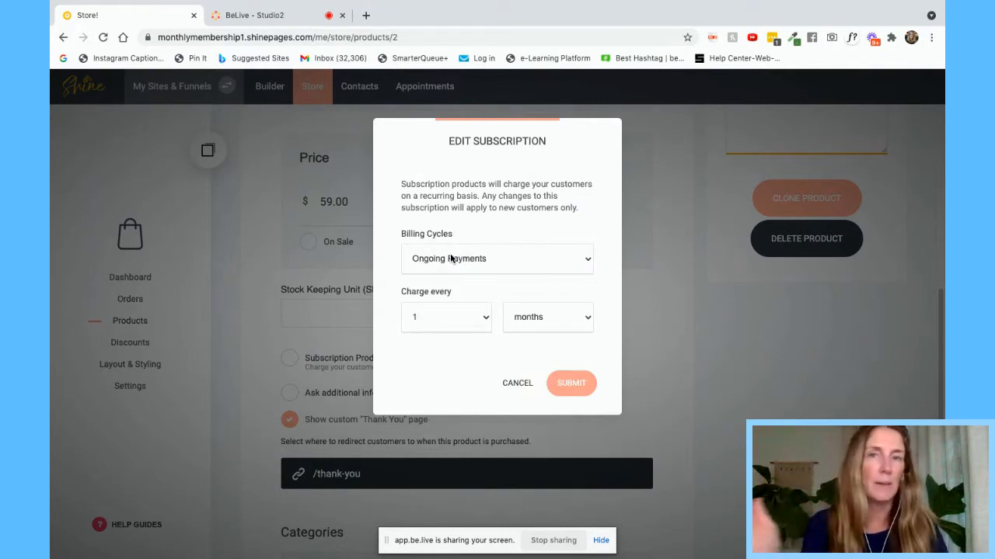
{"action": "left_click", "coordinate": [571, 384]}
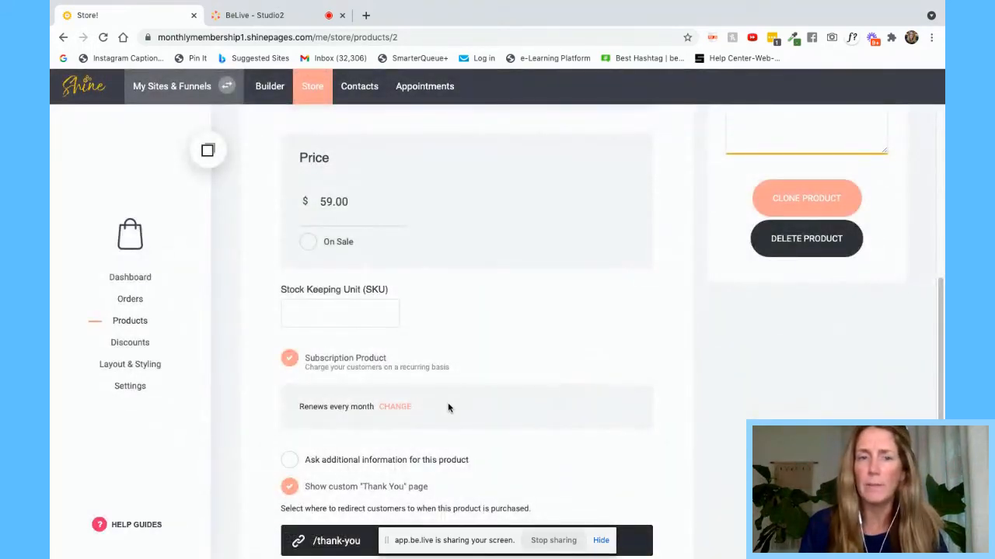
Step: Confirm Membership as the product's category and save the product
{"action": "scroll", "coordinate": [447, 406], "scroll_direction": "down", "scroll_amount": 2}
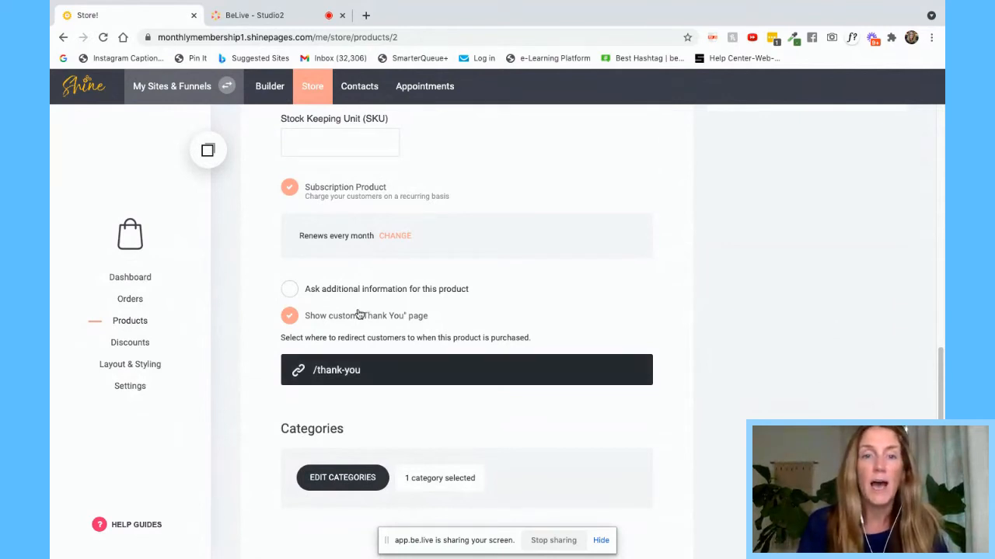
{"action": "left_click", "coordinate": [340, 480]}
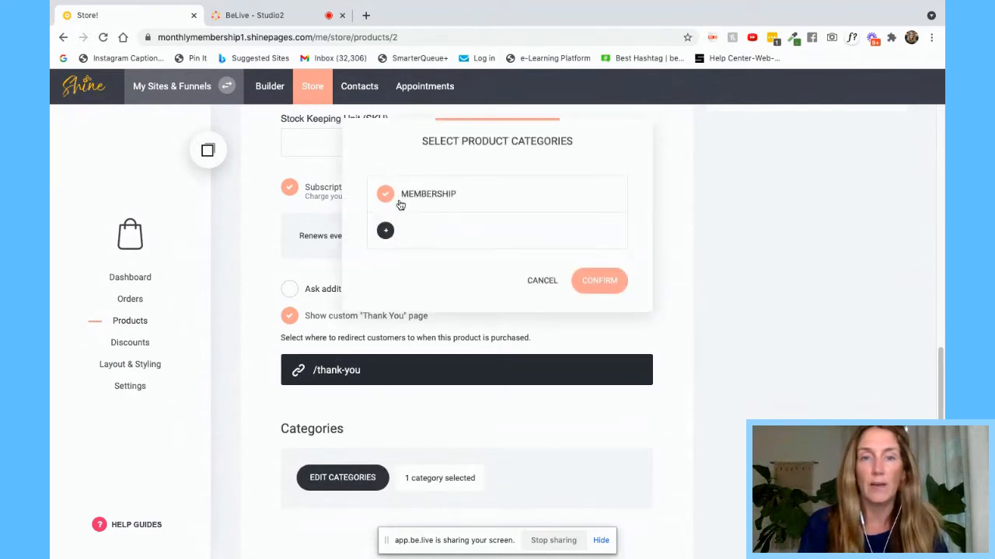
{"action": "left_click", "coordinate": [599, 284]}
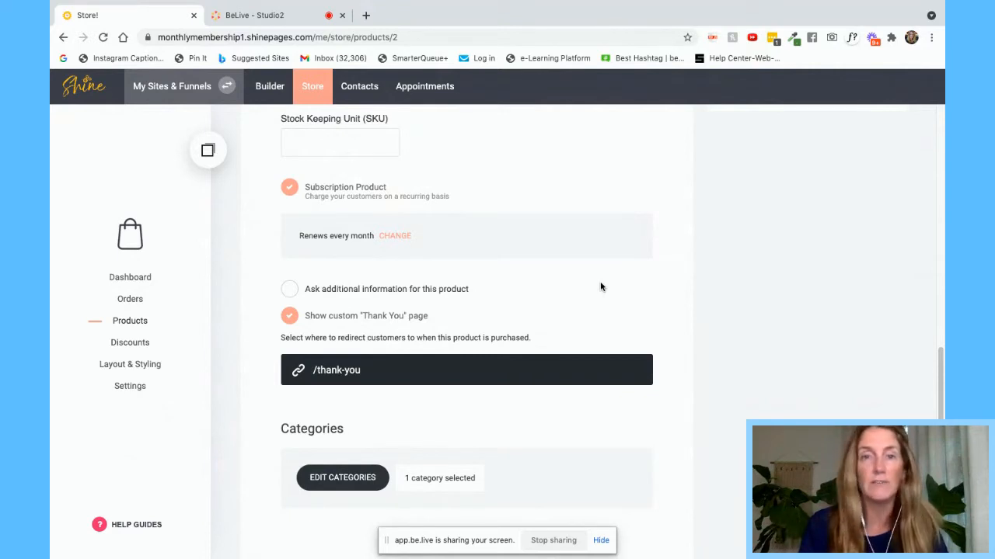
{"action": "scroll", "coordinate": [600, 284], "scroll_direction": "up", "scroll_amount": 10}
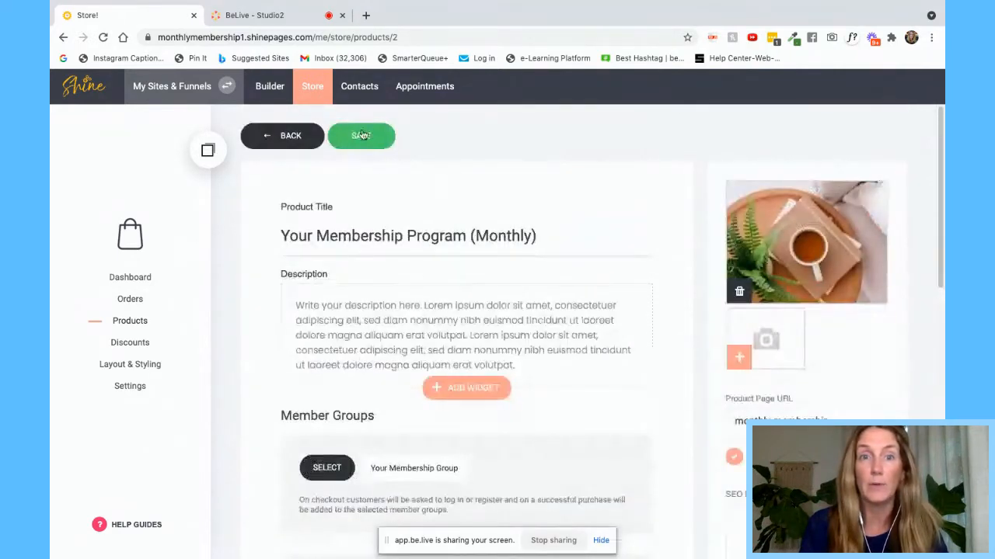
{"action": "left_click", "coordinate": [362, 135]}
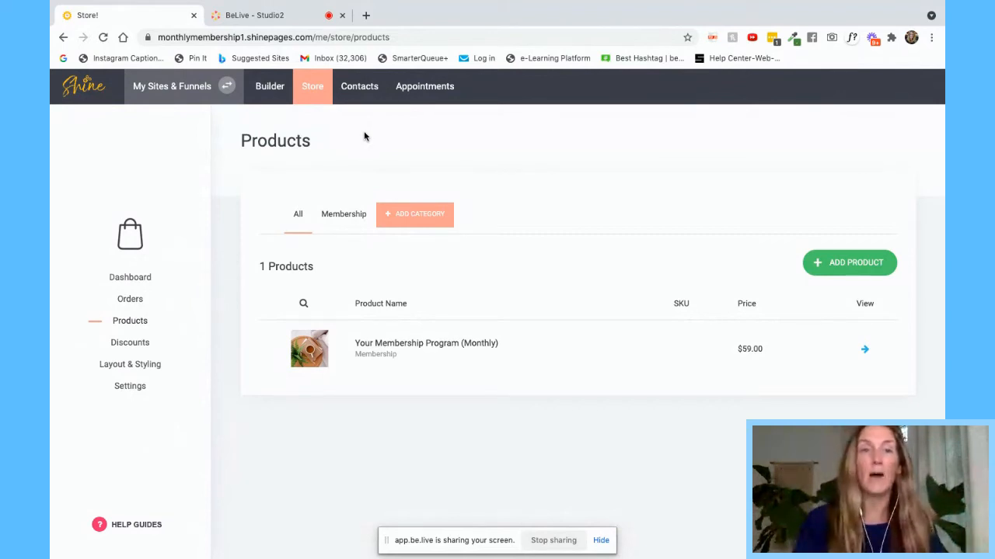
Step: Open the website builder and examine which pages are in the Pages and Membership Pages folders
{"action": "left_click", "coordinate": [269, 87]}
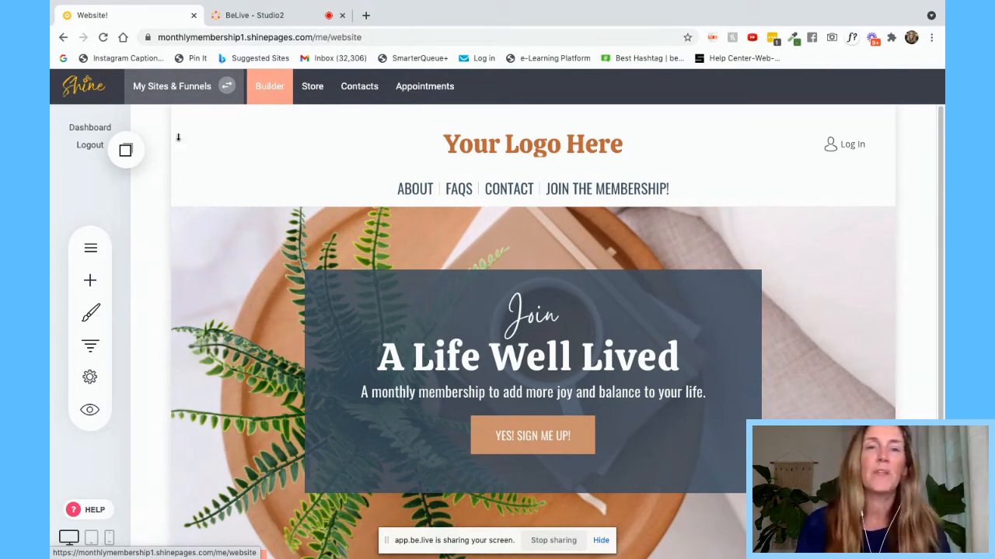
{"action": "left_click", "coordinate": [88, 250]}
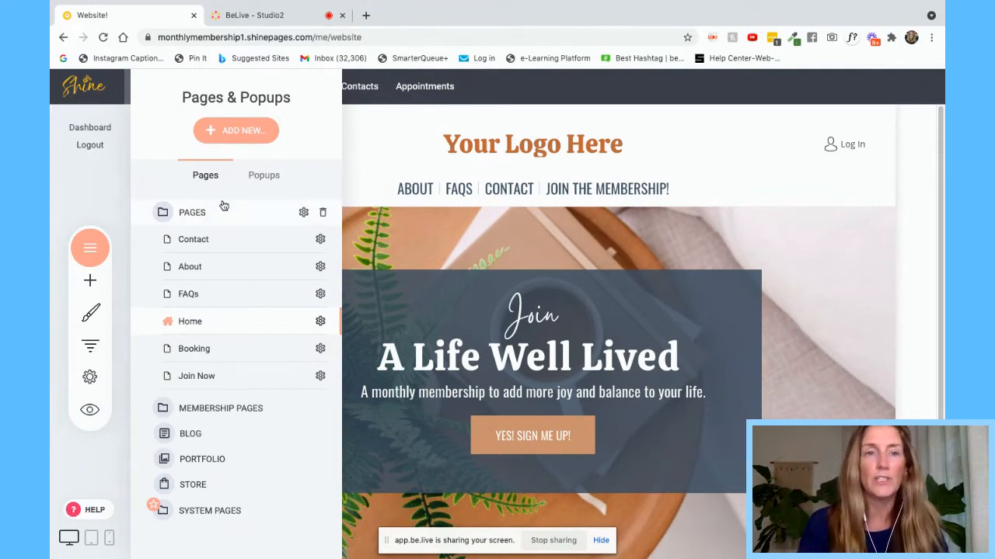
{"action": "left_click", "coordinate": [233, 409]}
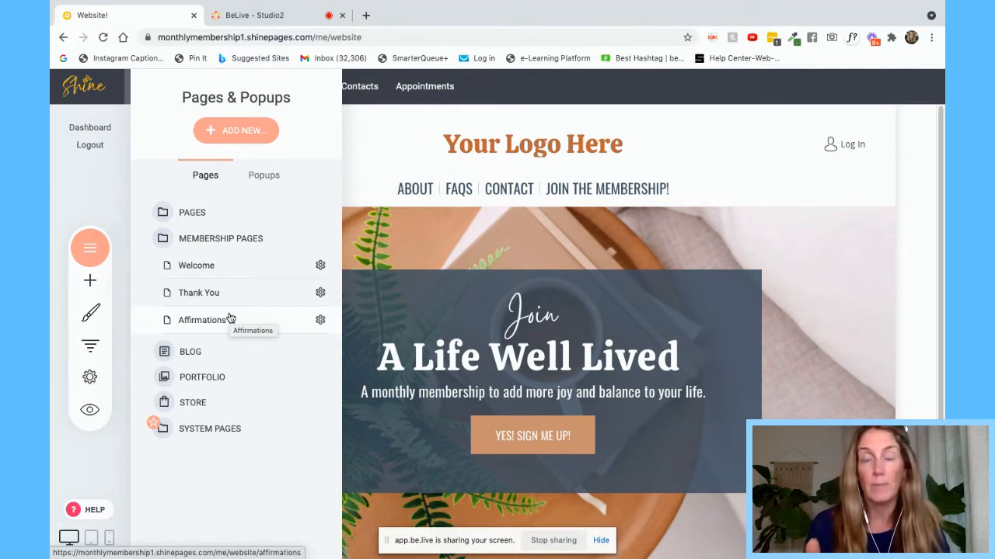
{"action": "left_click", "coordinate": [208, 218]}
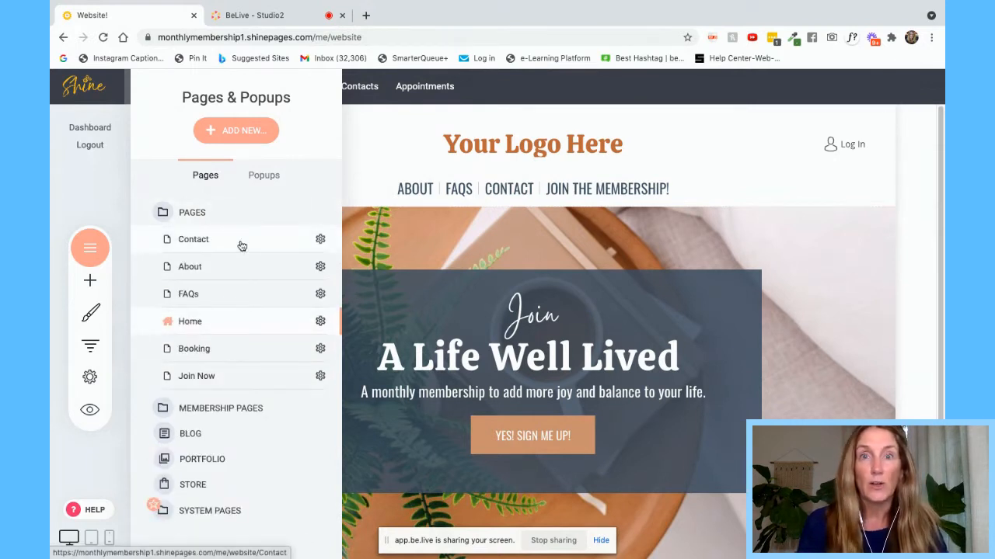
{"action": "left_click", "coordinate": [409, 243]}
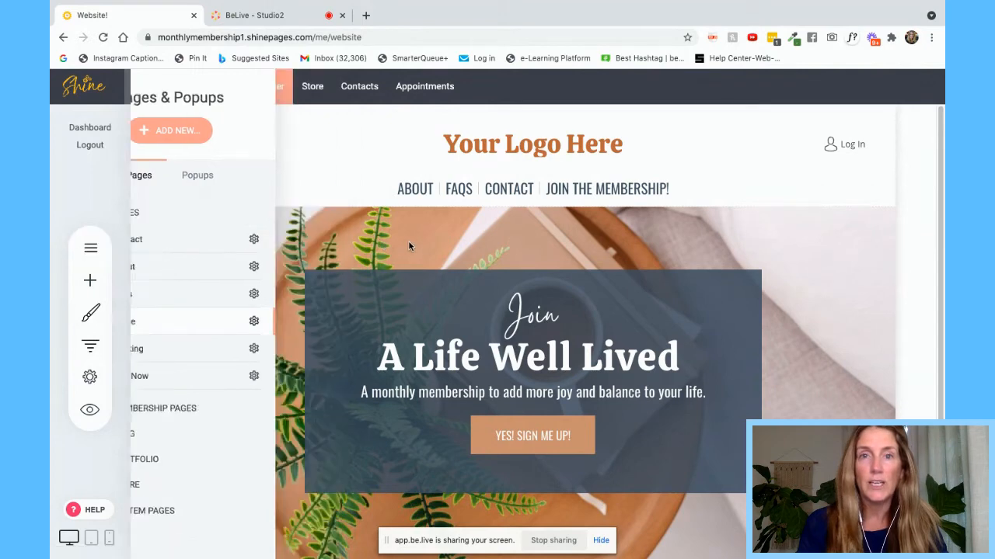
Step: Slightly reduce the space above the Home page's "Join A Life Well Lived" box and save the page
{"action": "left_click_drag", "start_coordinate": [409, 244], "coordinate": [394, 229]}
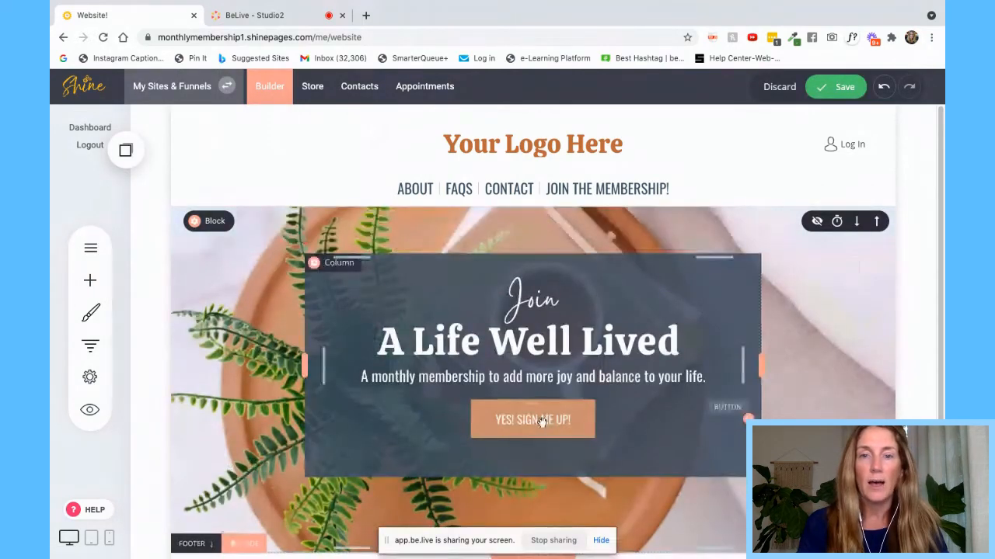
{"action": "left_click_drag", "start_coordinate": [542, 421], "coordinate": [524, 451]}
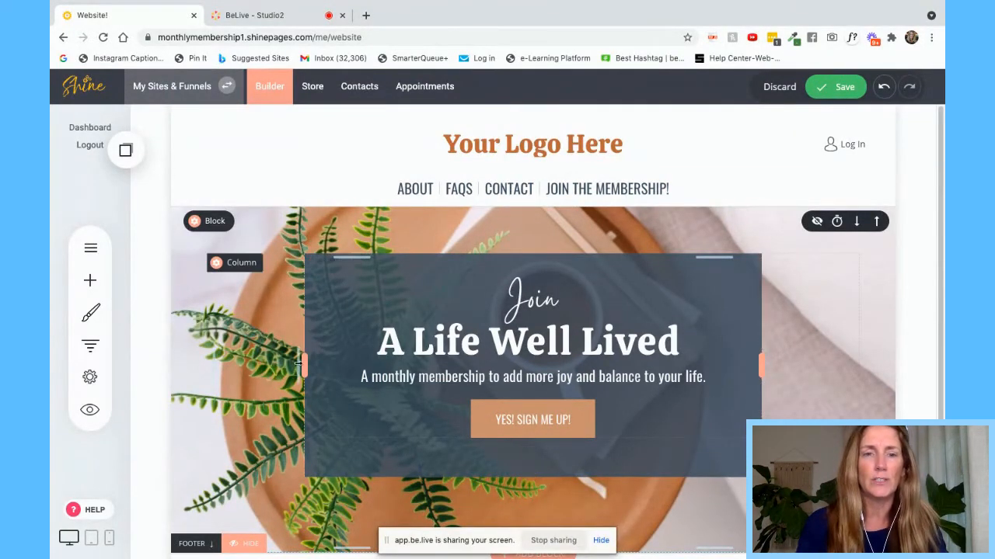
{"action": "mouse_move", "coordinate": [305, 363]}
{"action": "left_mouse_down"}
{"action": "mouse_move", "coordinate": [223, 363]}
{"action": "mouse_move", "coordinate": [513, 361]}
{"action": "mouse_move", "coordinate": [281, 362]}
{"action": "mouse_move", "coordinate": [304, 362]}
{"action": "left_mouse_up"}
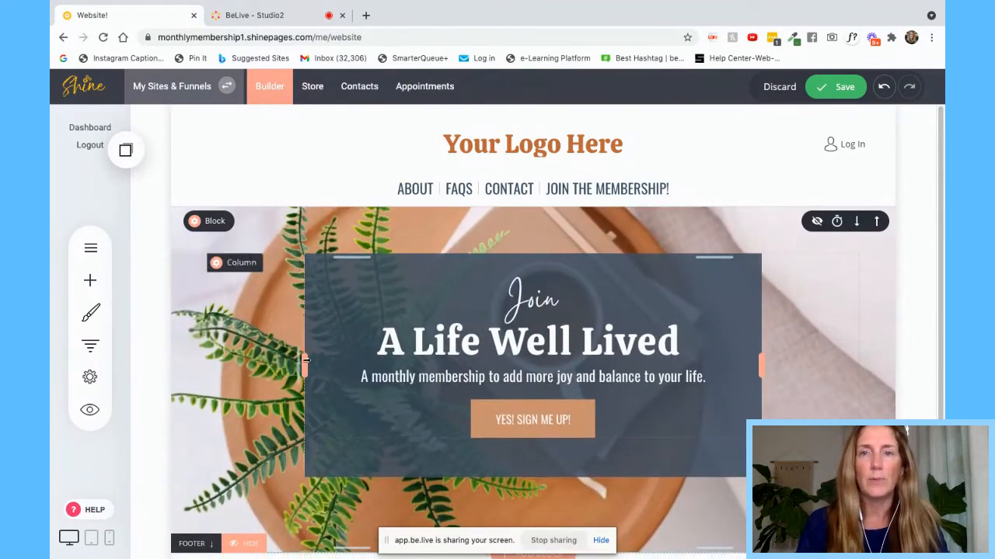
{"action": "left_click", "coordinate": [840, 90]}
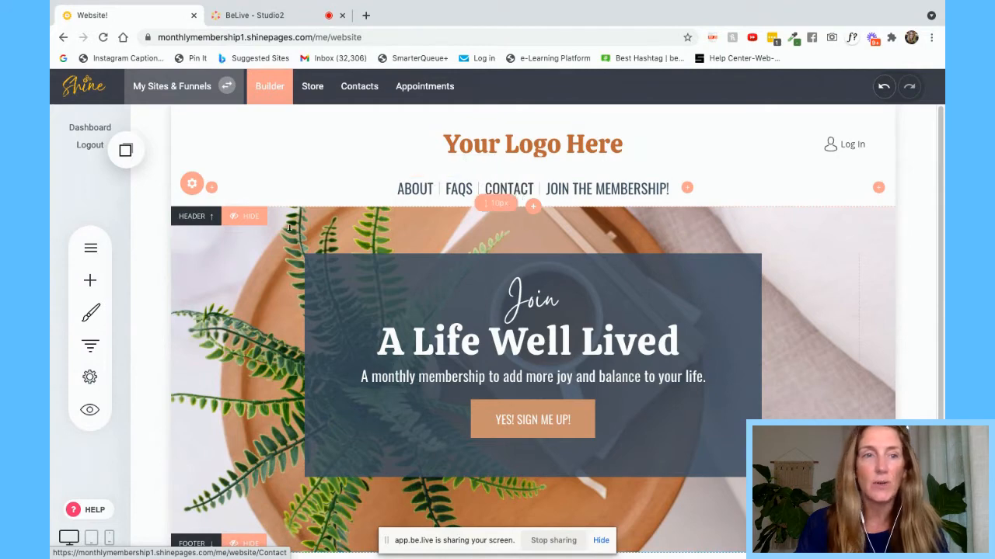
Step: Review the layout and content of the FAQs and About pages
{"action": "left_click", "coordinate": [90, 247]}
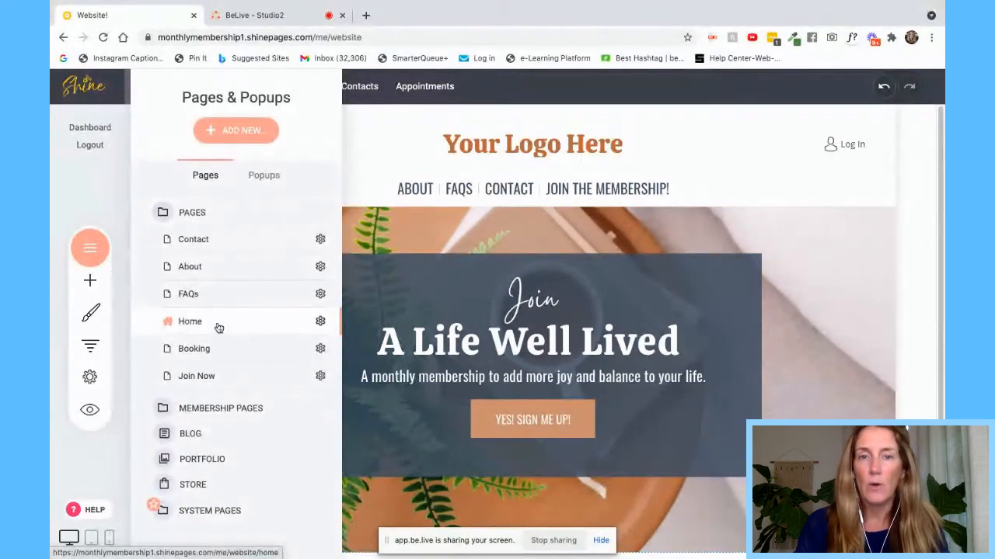
{"action": "left_click", "coordinate": [188, 294]}
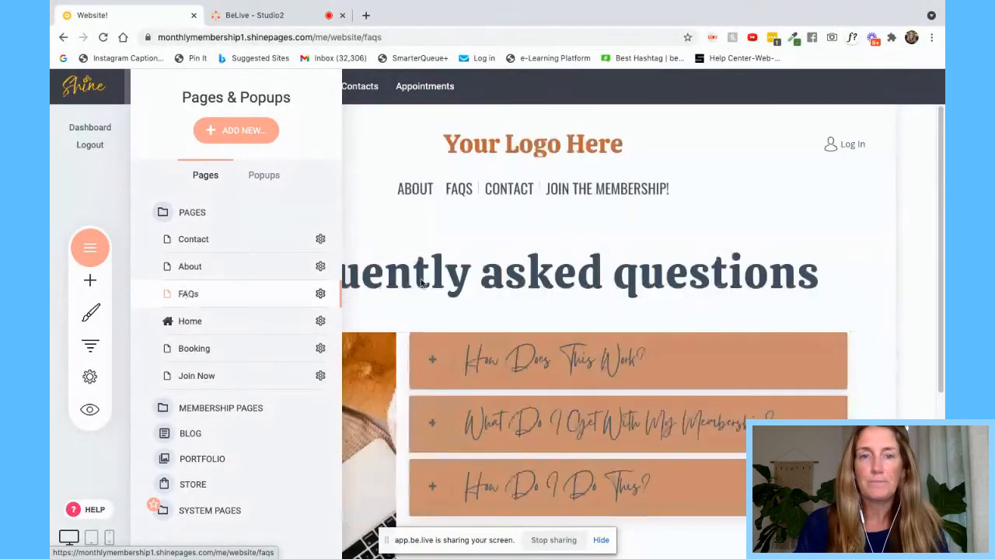
{"action": "scroll", "coordinate": [472, 365], "scroll_direction": "down", "scroll_amount": 3}
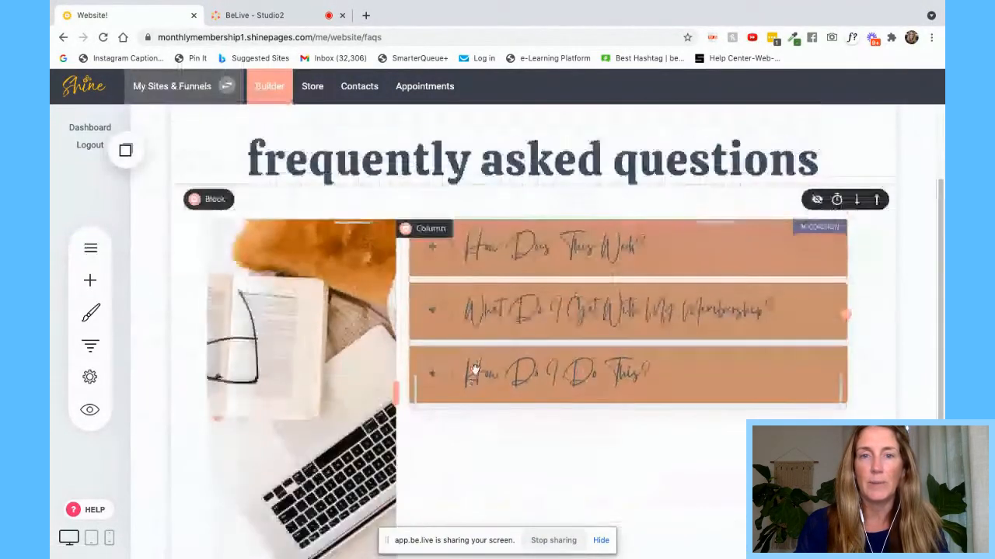
{"action": "scroll", "coordinate": [493, 359], "scroll_direction": "up", "scroll_amount": 3}
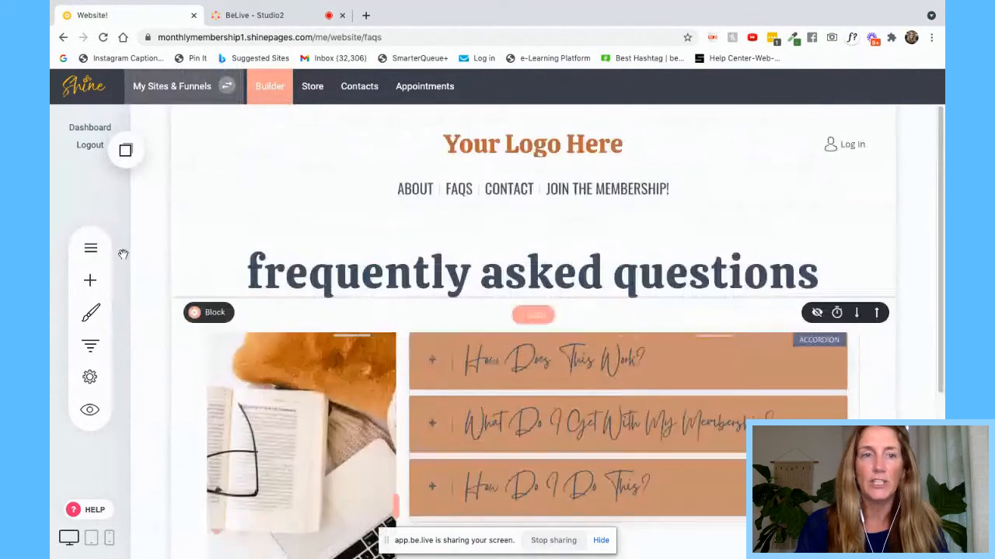
{"action": "left_click", "coordinate": [99, 247]}
{"action": "left_click", "coordinate": [190, 266]}
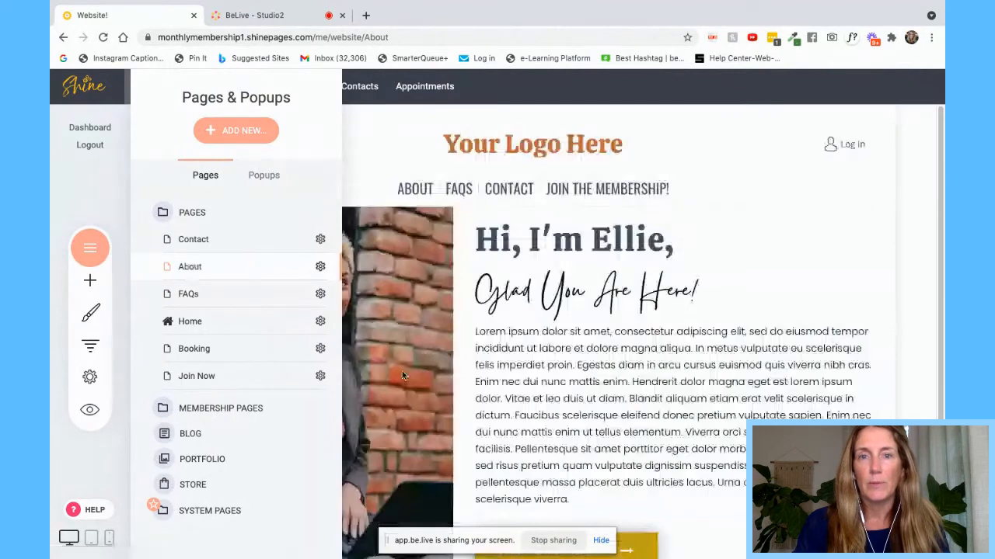
{"action": "left_click", "coordinate": [407, 376]}
{"action": "scroll", "coordinate": [407, 373], "scroll_direction": "down", "scroll_amount": 5}
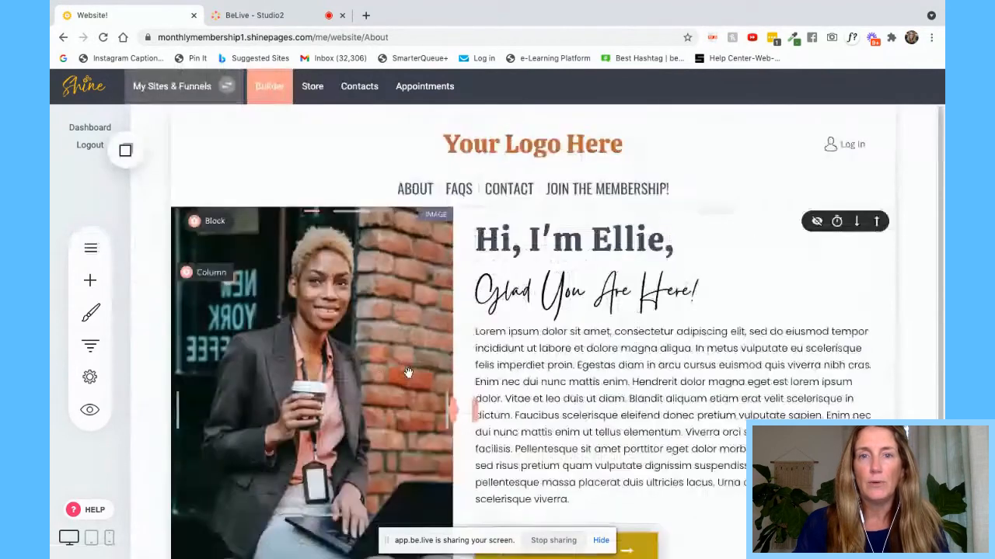
{"action": "scroll", "coordinate": [407, 373], "scroll_direction": "up", "scroll_amount": 5}
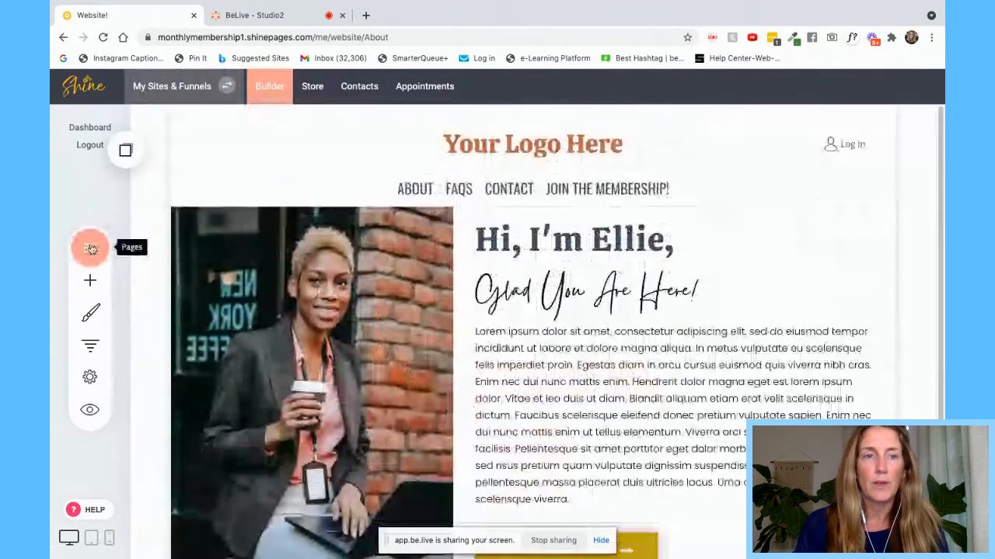
Step: Open the Contact page and look over its get-in-touch form
{"action": "left_click", "coordinate": [89, 247]}
{"action": "left_click", "coordinate": [210, 239]}
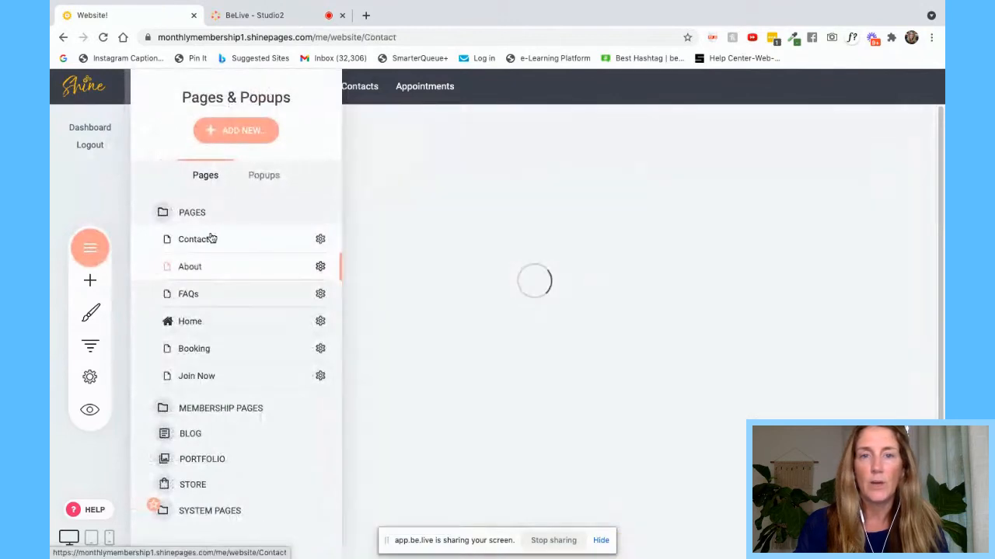
{"action": "left_click", "coordinate": [443, 382]}
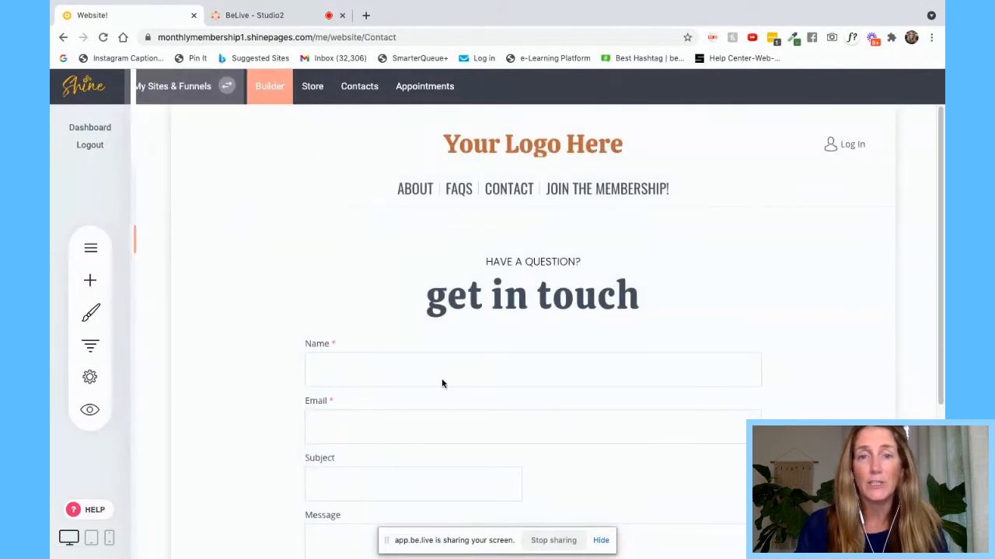
{"action": "scroll", "coordinate": [442, 382], "scroll_direction": "down", "scroll_amount": 3}
{"action": "scroll", "coordinate": [442, 381], "scroll_direction": "up", "scroll_amount": 3}
{"action": "scroll", "coordinate": [442, 381], "scroll_direction": "down", "scroll_amount": 3}
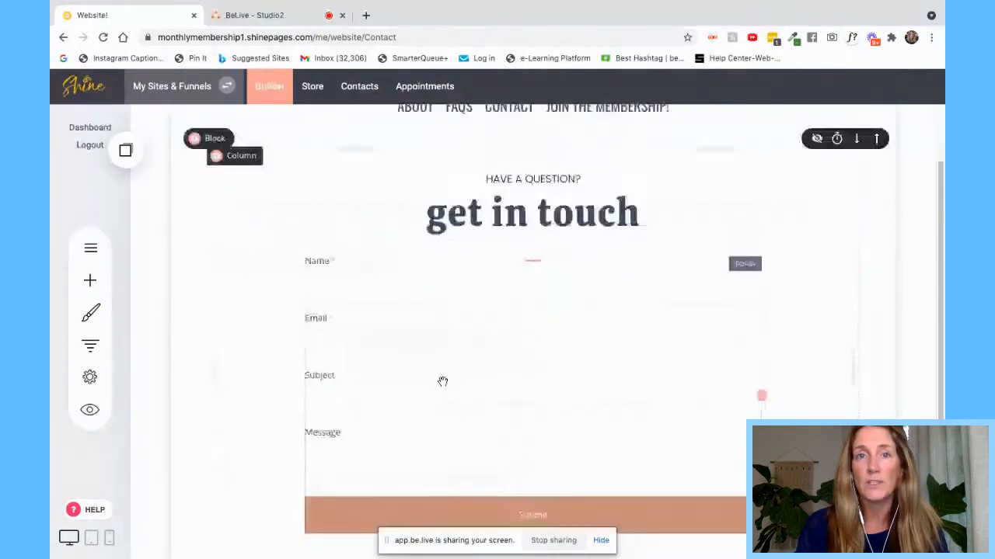
{"action": "scroll", "coordinate": [442, 382], "scroll_direction": "up", "scroll_amount": 3}
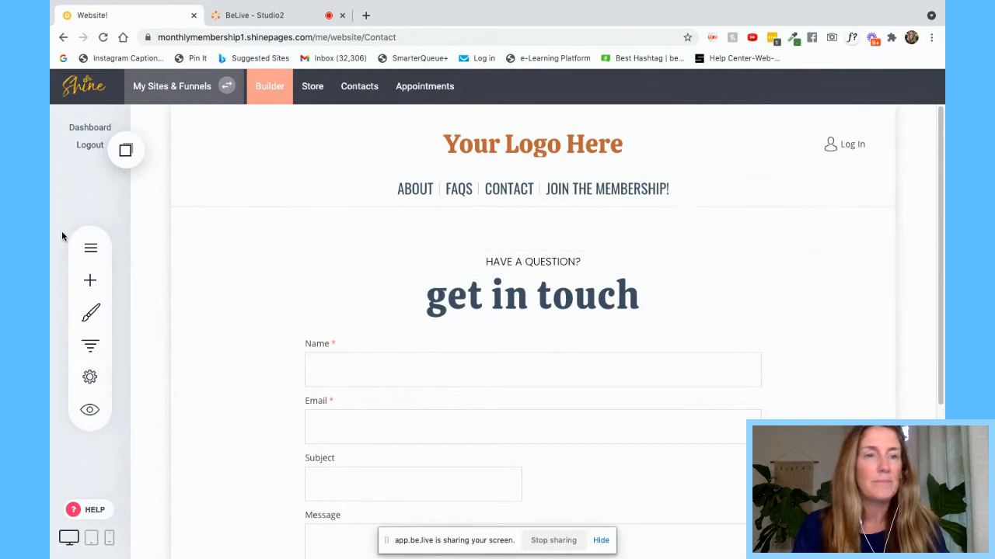
Step: Open the Join Now page, widen the column with the photo and Join Now! text, and save the page
{"action": "left_click", "coordinate": [98, 251]}
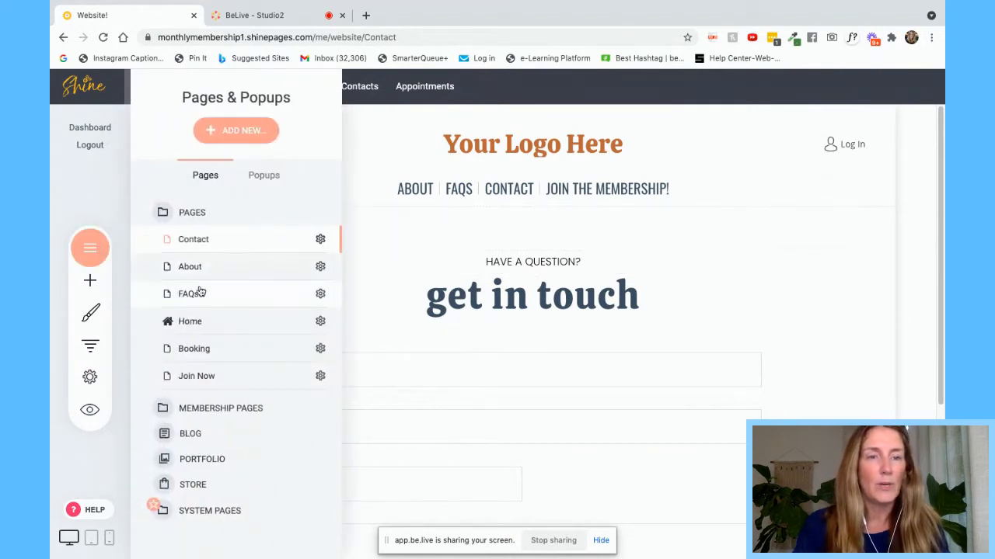
{"action": "left_click", "coordinate": [196, 377]}
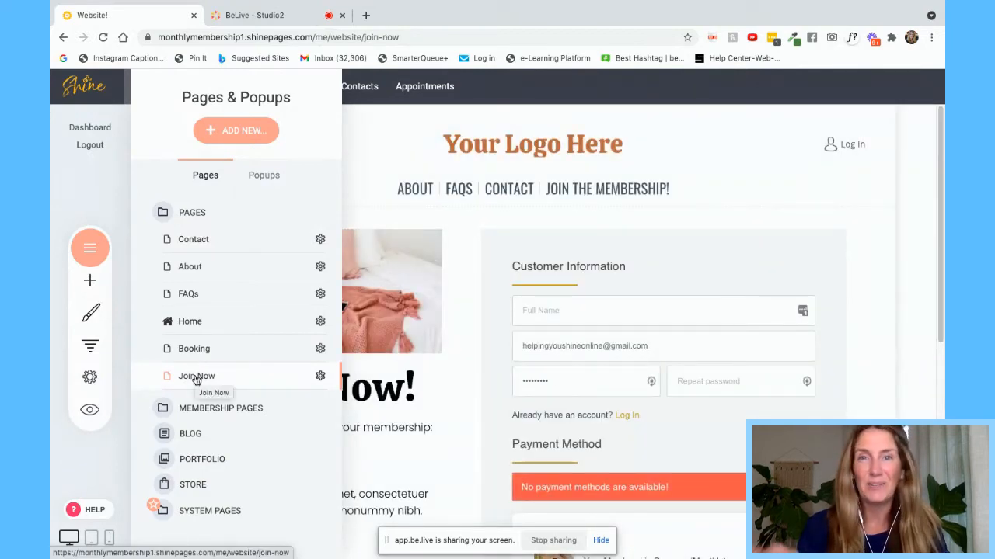
{"action": "left_click", "coordinate": [413, 331]}
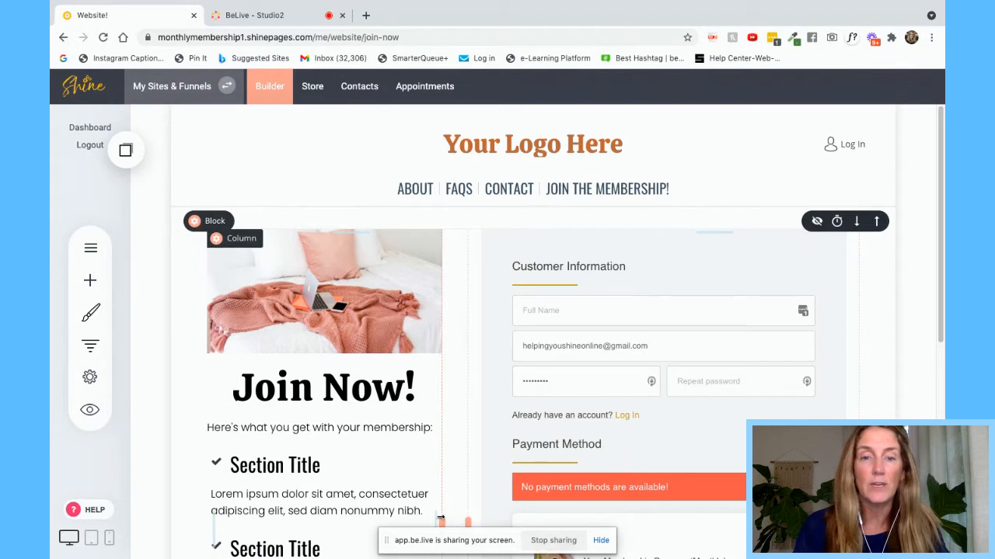
{"action": "left_click_drag", "start_coordinate": [441, 519], "coordinate": [467, 519]}
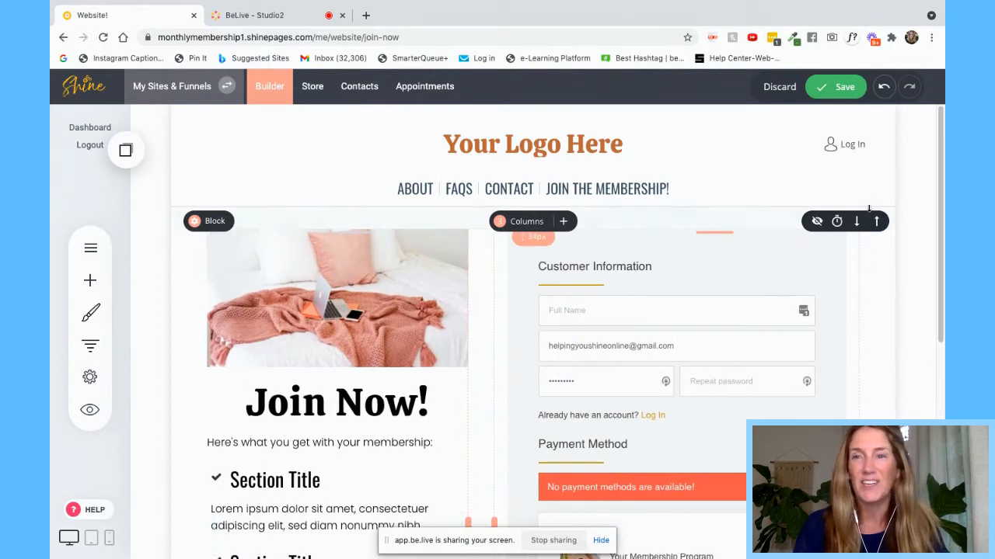
{"action": "left_click", "coordinate": [837, 86]}
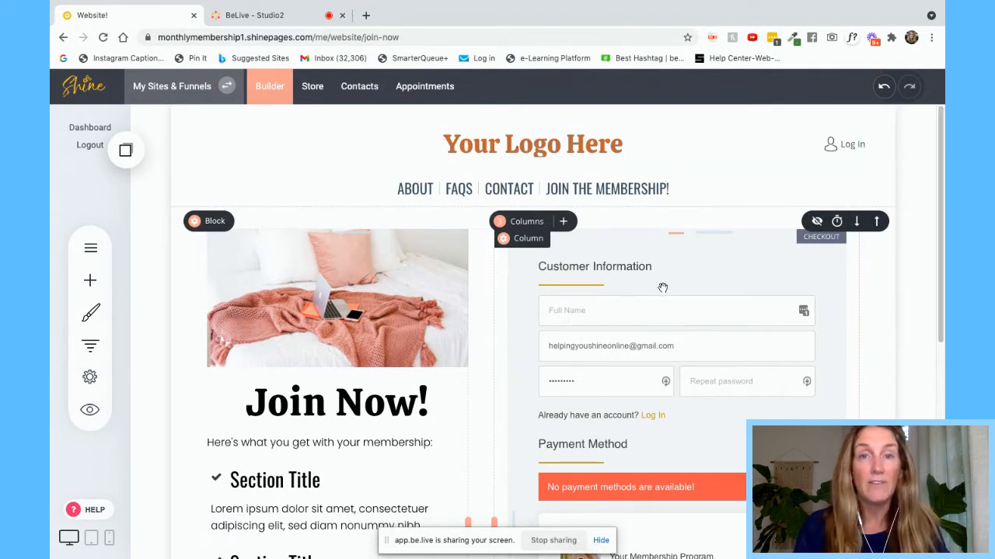
Step: Find the Checkout widget among the sales widgets available for the Join Now page
{"action": "scroll", "coordinate": [659, 307], "scroll_direction": "down", "scroll_amount": 1}
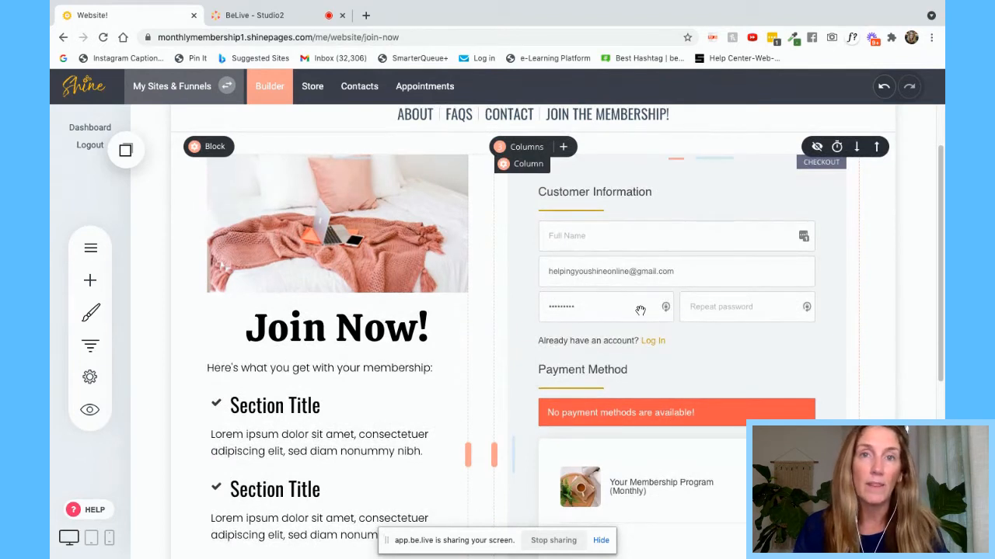
{"action": "left_click", "coordinate": [90, 279]}
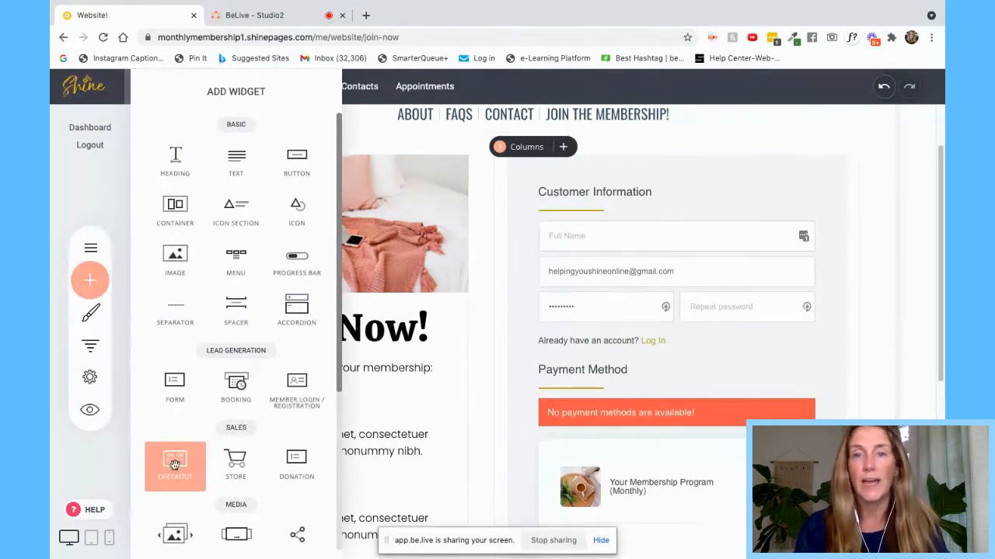
{"action": "left_click_drag", "start_coordinate": [175, 465], "coordinate": [694, 207]}
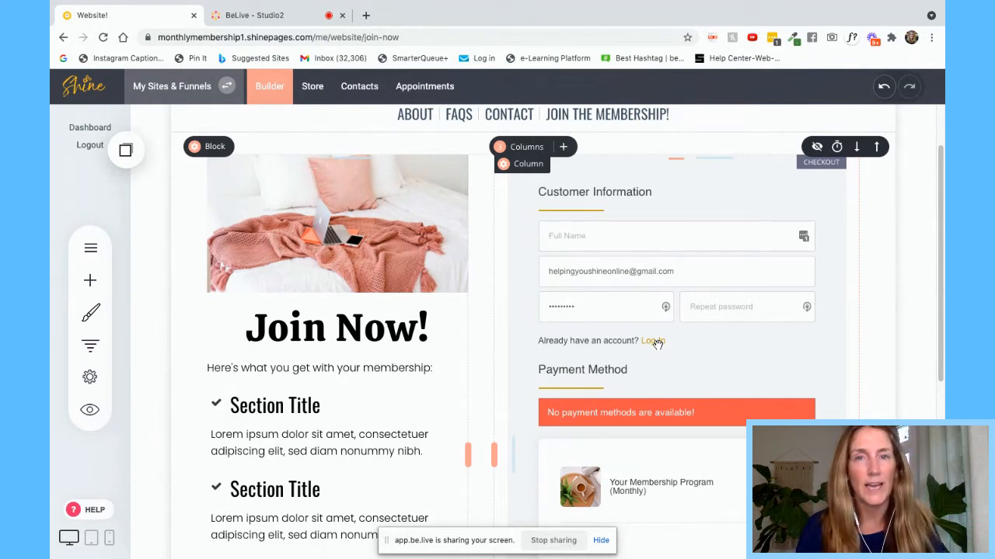
Step: Confirm Your Membership Program (Monthly) as the checkout form's main product and review the remaining product options
{"action": "left_click", "coordinate": [637, 250]}
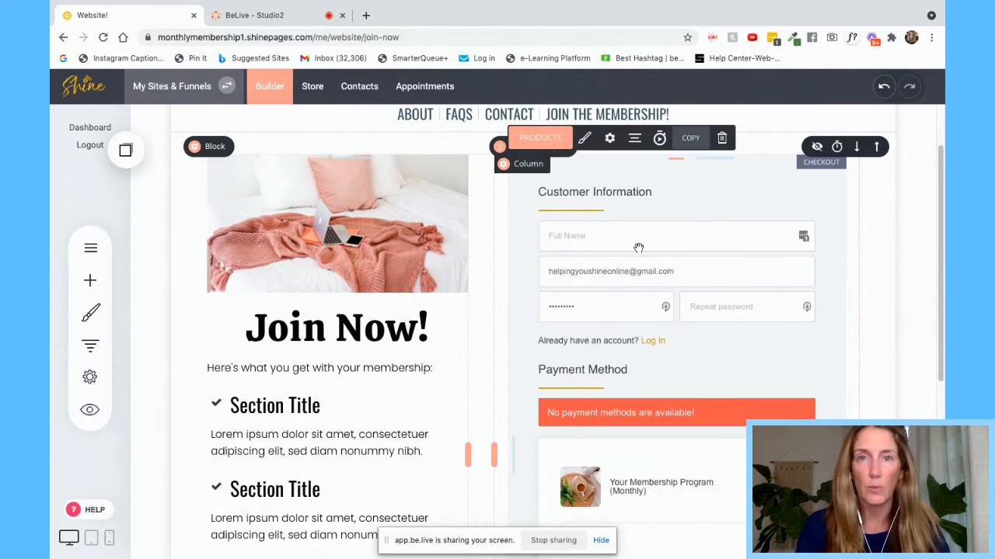
{"action": "left_click", "coordinate": [546, 137]}
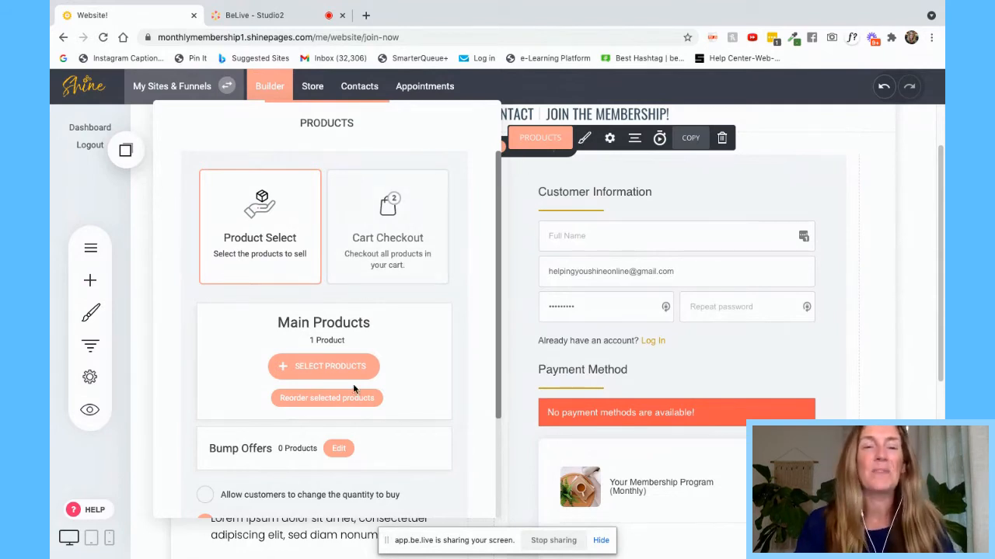
{"action": "left_click", "coordinate": [331, 365]}
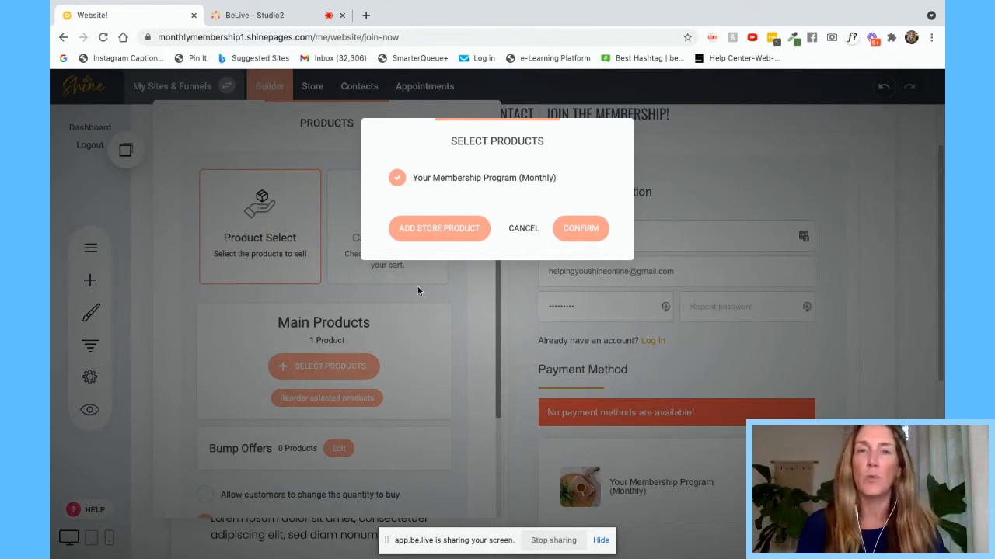
{"action": "left_click", "coordinate": [397, 179]}
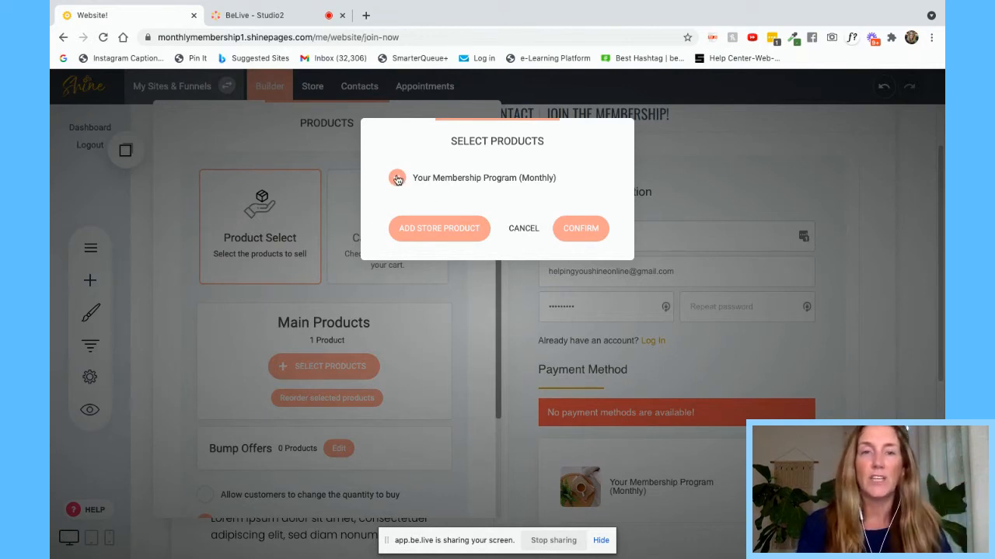
{"action": "left_click", "coordinate": [397, 179]}
{"action": "left_click", "coordinate": [396, 180]}
{"action": "left_click", "coordinate": [578, 229]}
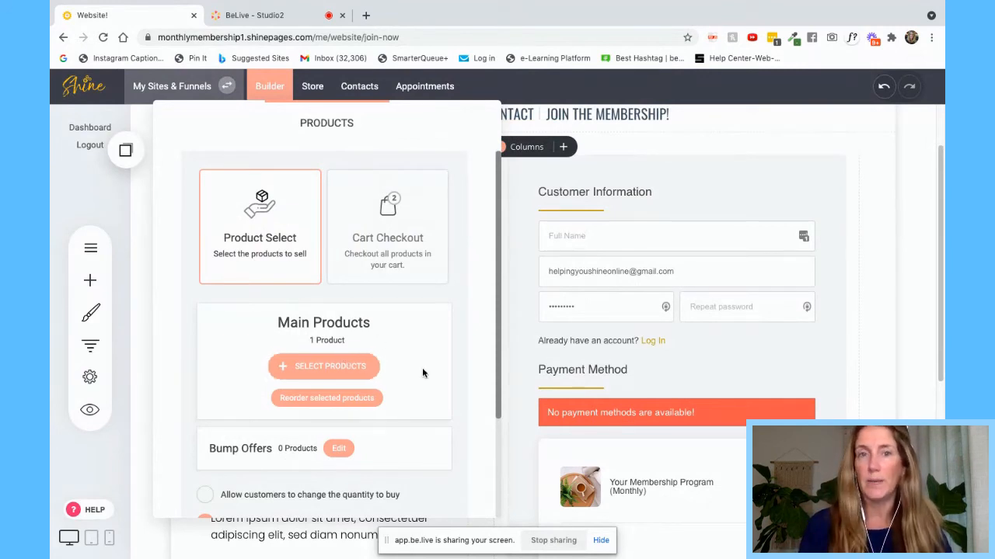
{"action": "scroll", "coordinate": [417, 399], "scroll_direction": "down", "scroll_amount": 3}
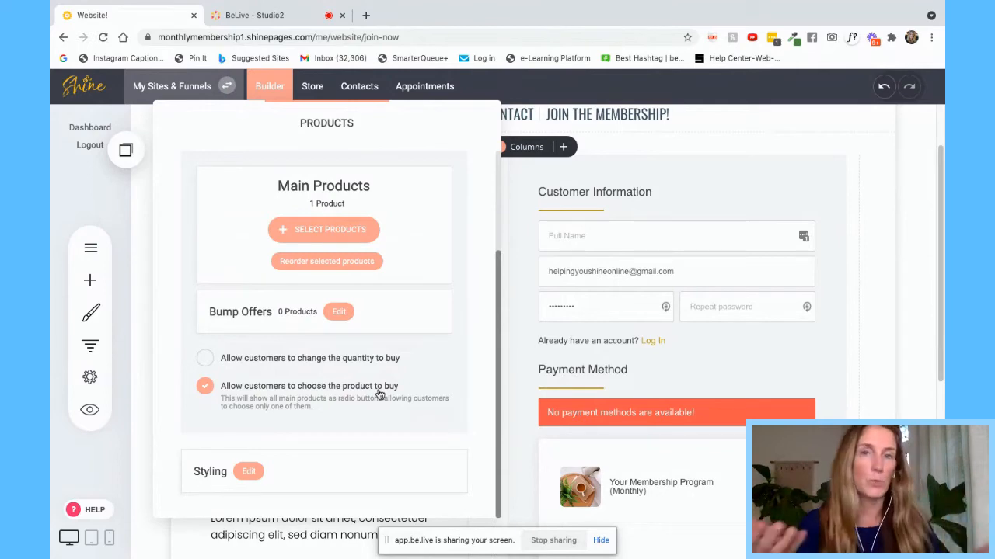
{"action": "scroll", "coordinate": [449, 371], "scroll_direction": "up", "scroll_amount": 3}
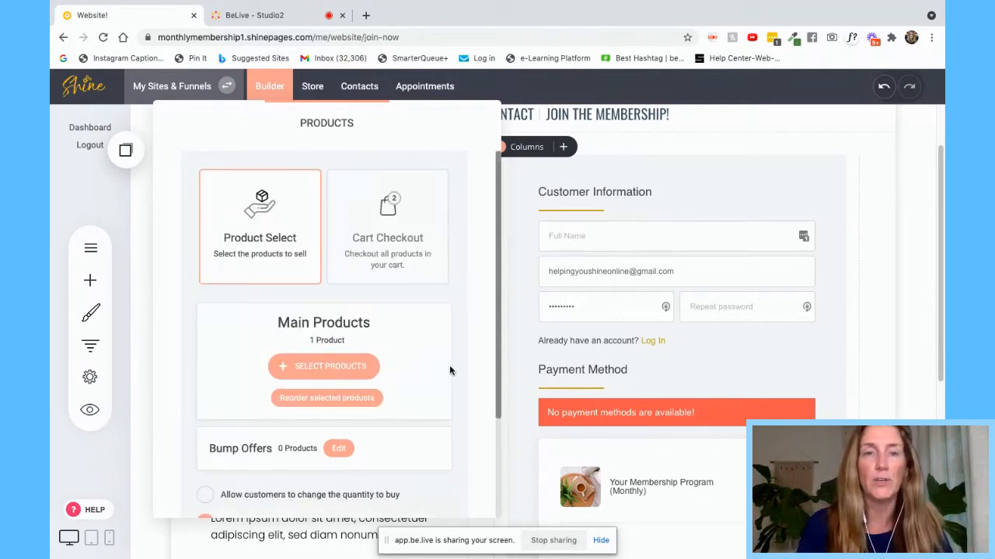
Step: Switch the checkout form's styling to the 2-Step Checkout layout
{"action": "scroll", "coordinate": [449, 371], "scroll_direction": "down", "scroll_amount": 3}
{"action": "scroll", "coordinate": [449, 371], "scroll_direction": "up", "scroll_amount": 3}
{"action": "left_click", "coordinate": [630, 306]}
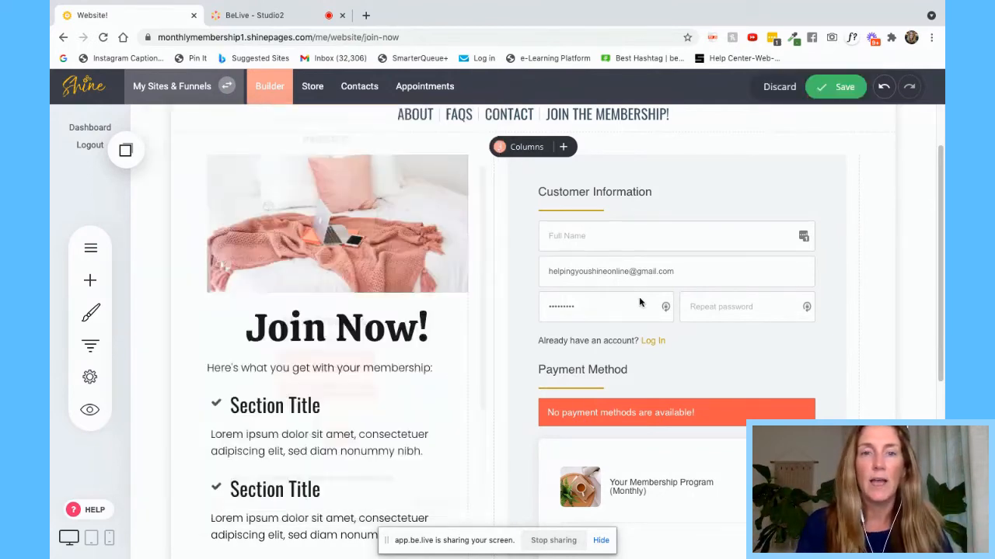
{"action": "mouse_move", "coordinate": [570, 254]}
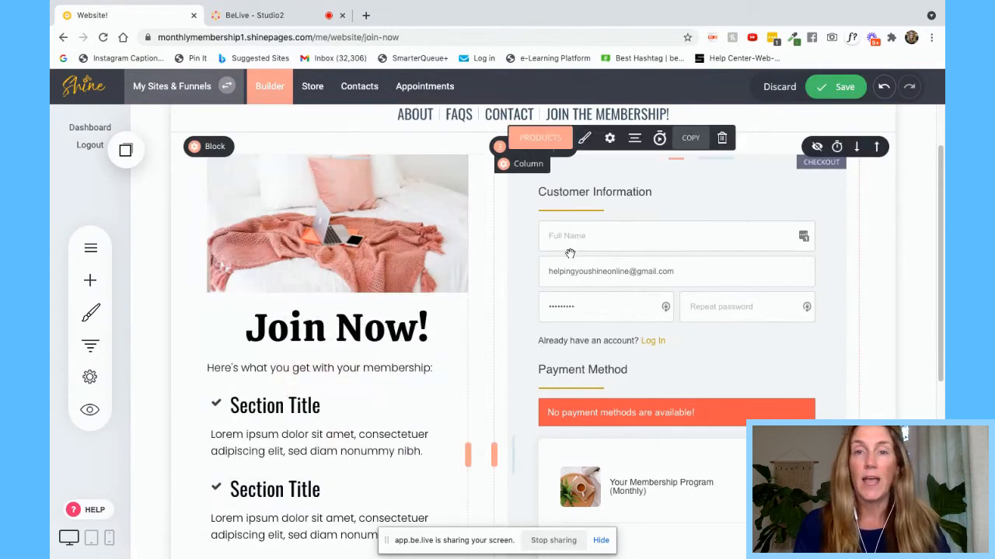
{"action": "left_click", "coordinate": [585, 139]}
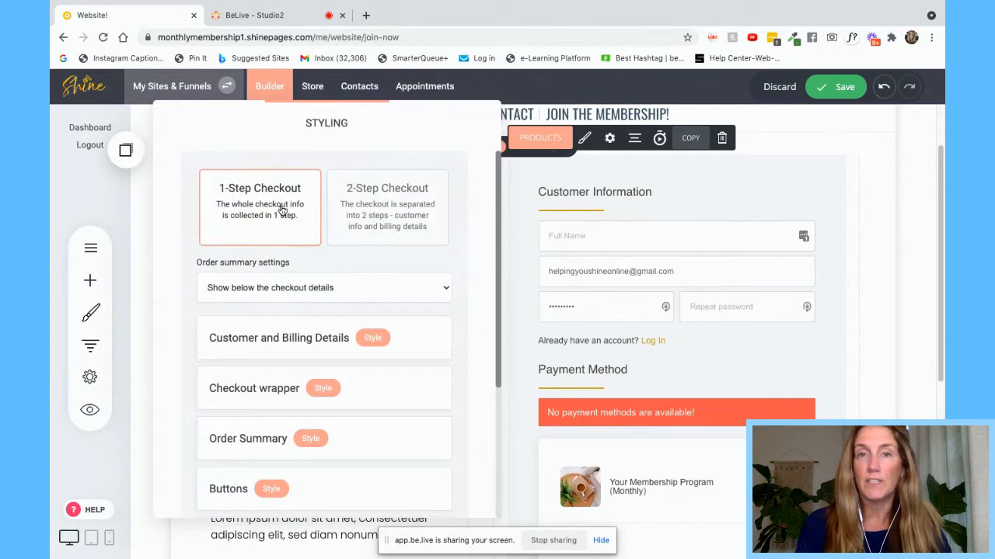
{"action": "left_click", "coordinate": [383, 204]}
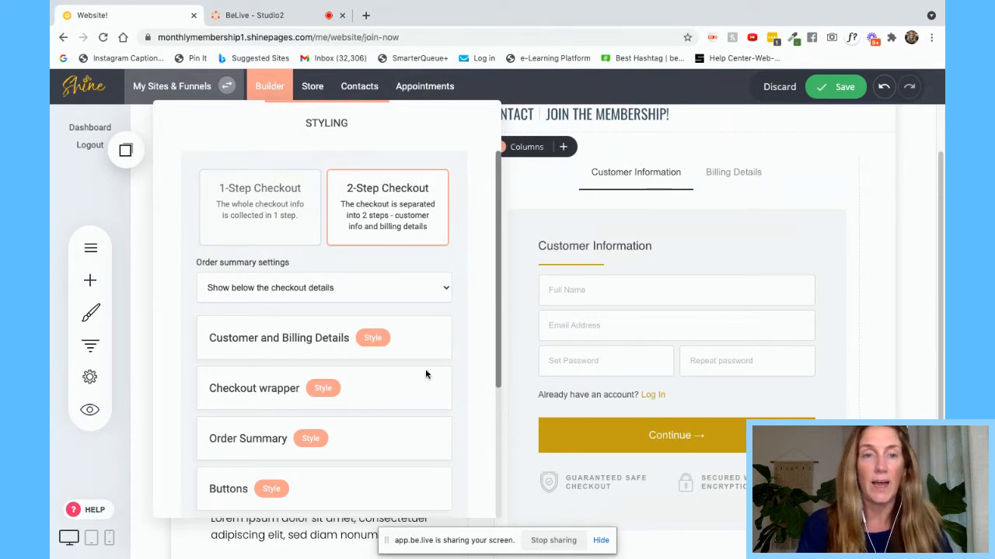
Step: Set the text font family of the checkout form's customer and billing details to Poppins
{"action": "scroll", "coordinate": [425, 374], "scroll_direction": "down", "scroll_amount": 3}
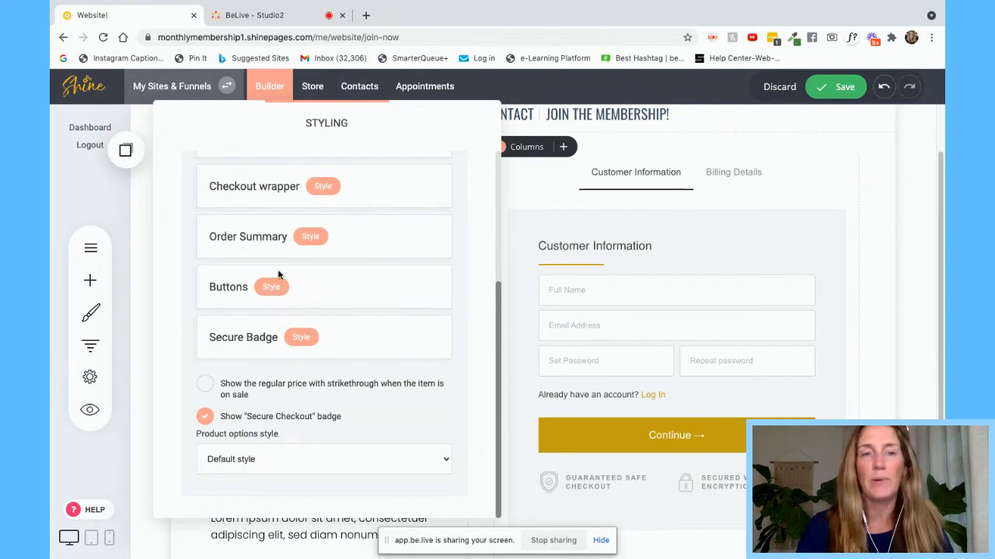
{"action": "scroll", "coordinate": [315, 235], "scroll_direction": "up", "scroll_amount": 3}
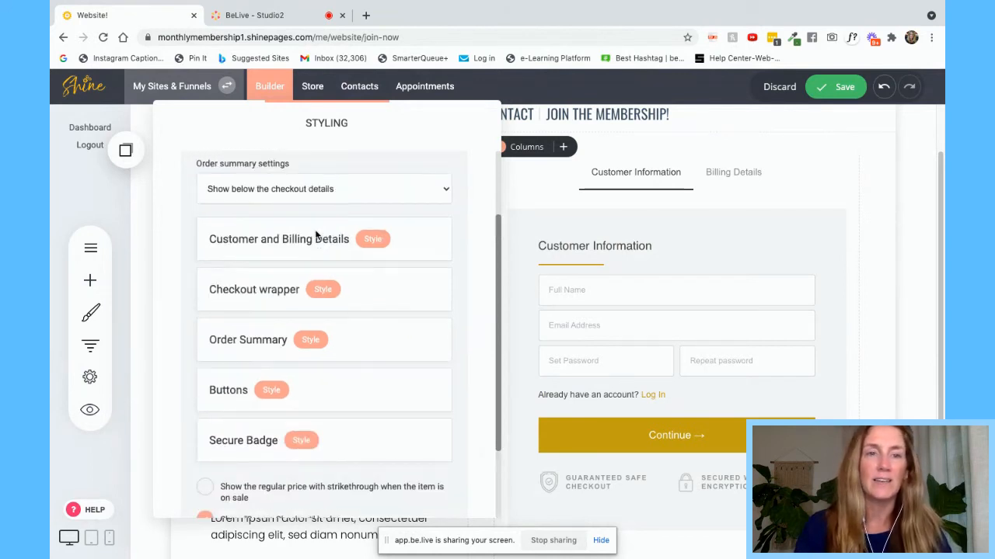
{"action": "left_click", "coordinate": [373, 241]}
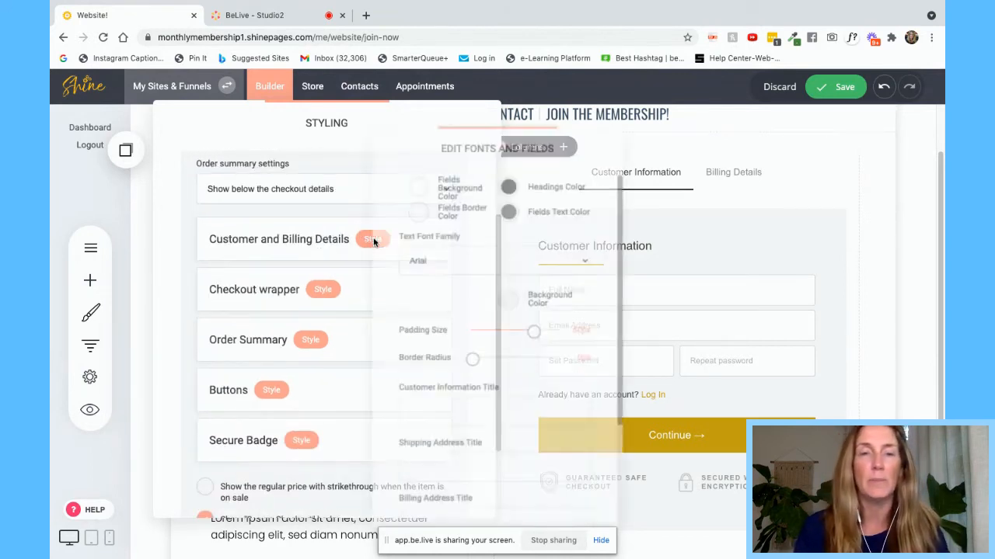
{"action": "left_click", "coordinate": [461, 263]}
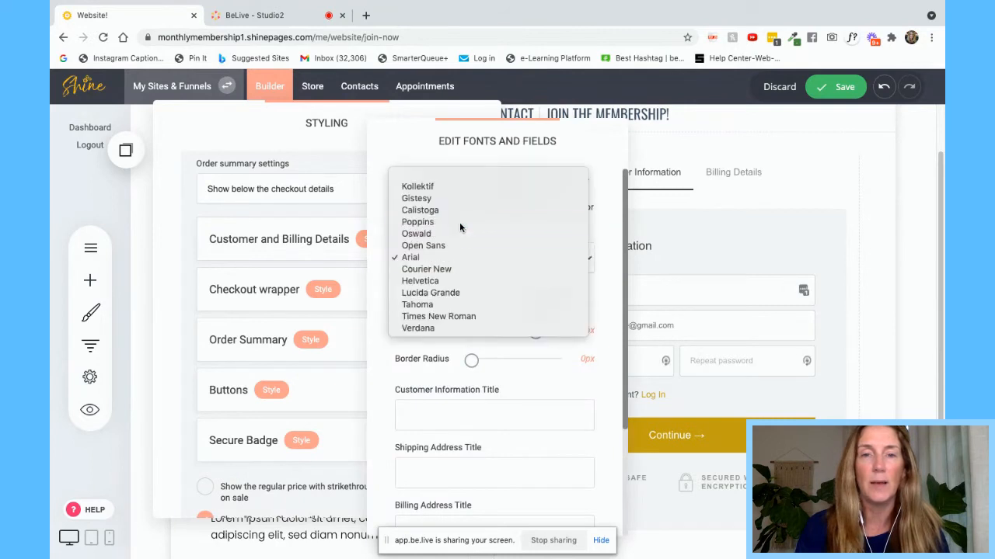
{"action": "left_click", "coordinate": [459, 222]}
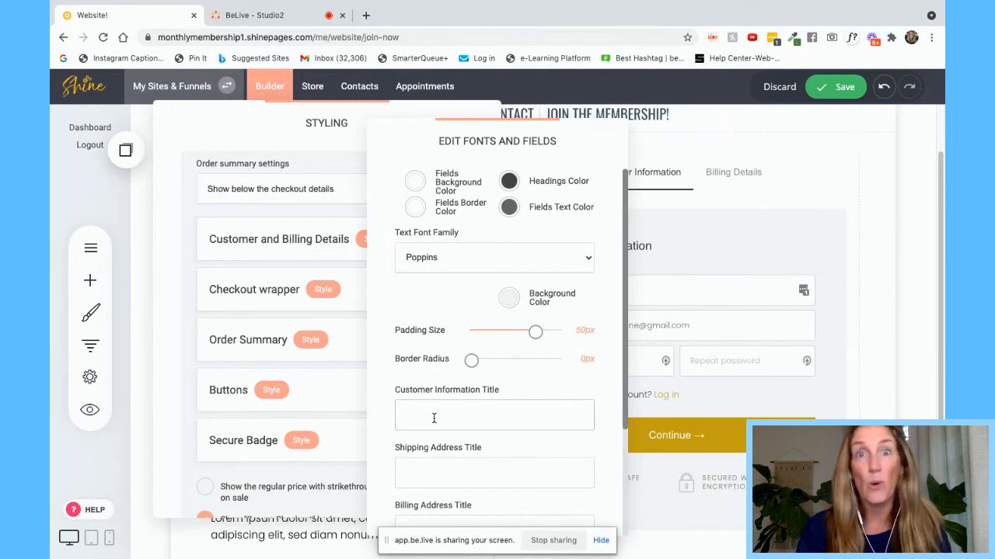
{"action": "left_click", "coordinate": [282, 275]}
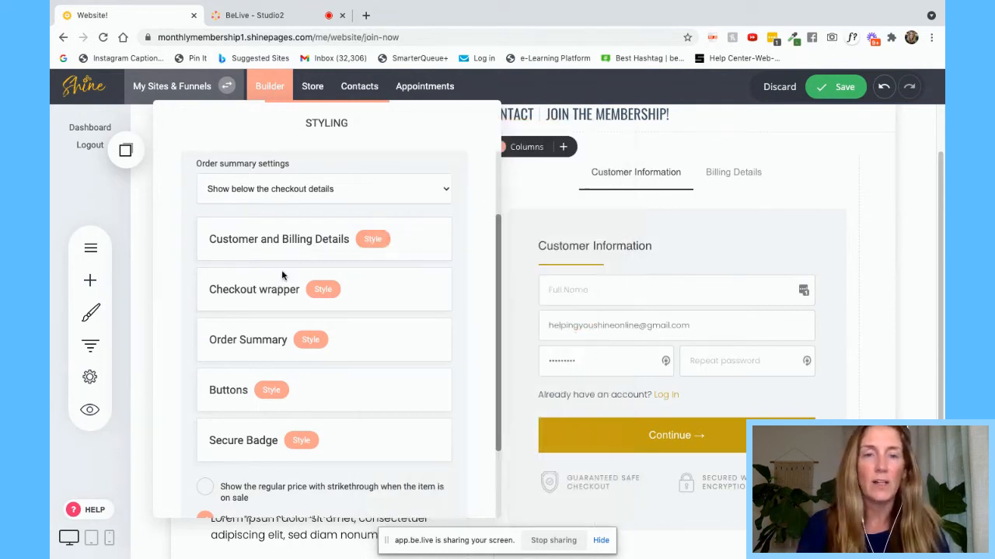
Step: Return the checkout form's styling to the 1-Step Checkout layout
{"action": "left_click", "coordinate": [623, 357]}
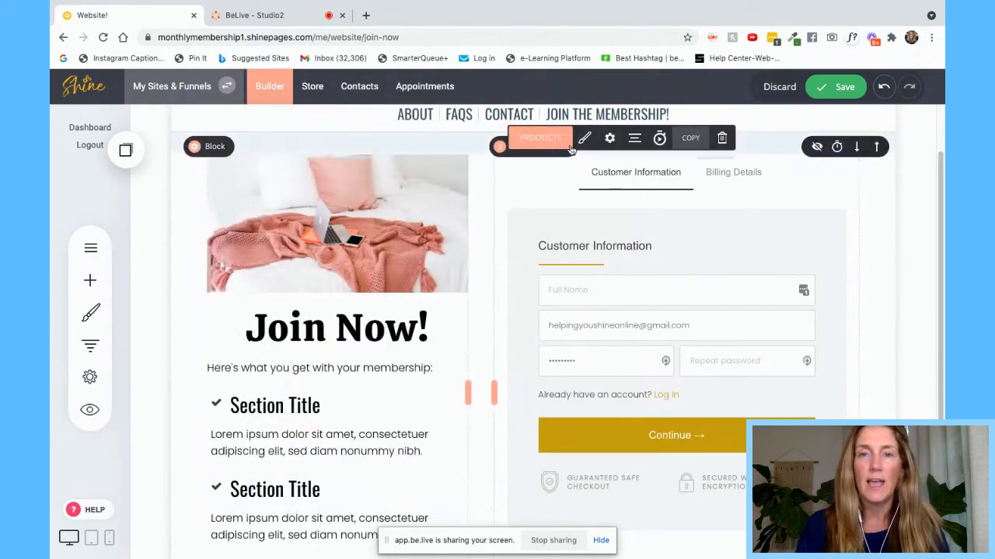
{"action": "left_click", "coordinate": [584, 138]}
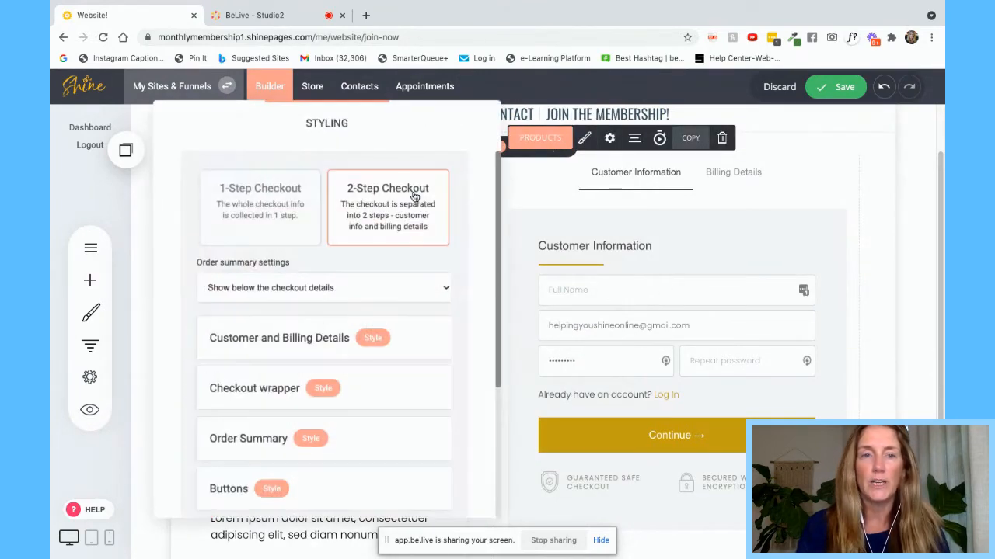
{"action": "left_click", "coordinate": [289, 193]}
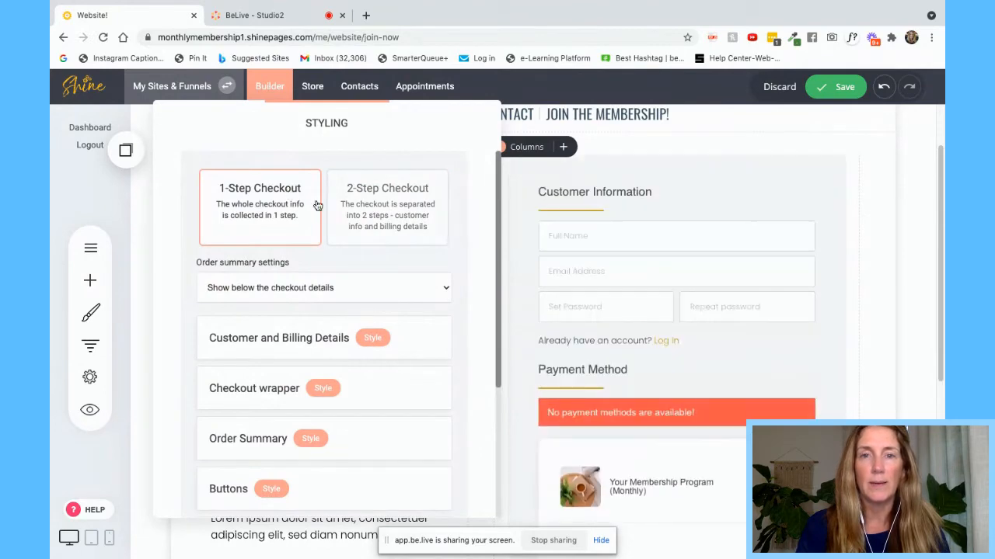
{"action": "left_click", "coordinate": [624, 235]}
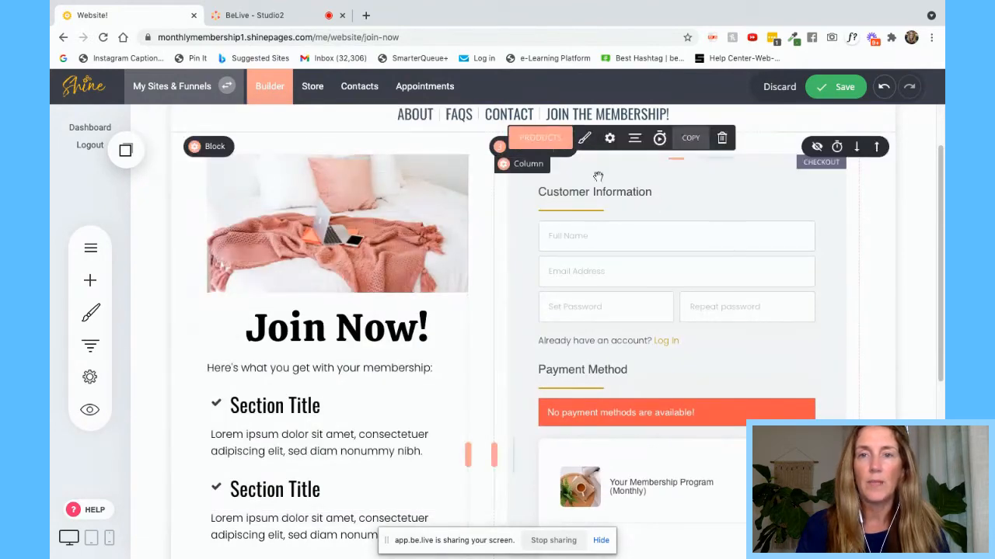
Step: Check the checkout form's general settings and reopen its product options
{"action": "left_click", "coordinate": [610, 139]}
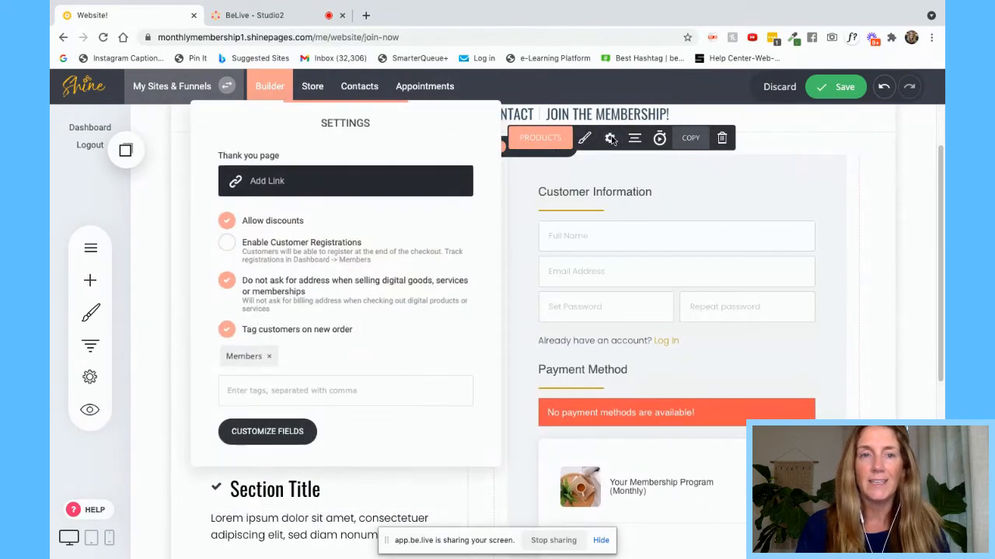
{"action": "left_click", "coordinate": [548, 140]}
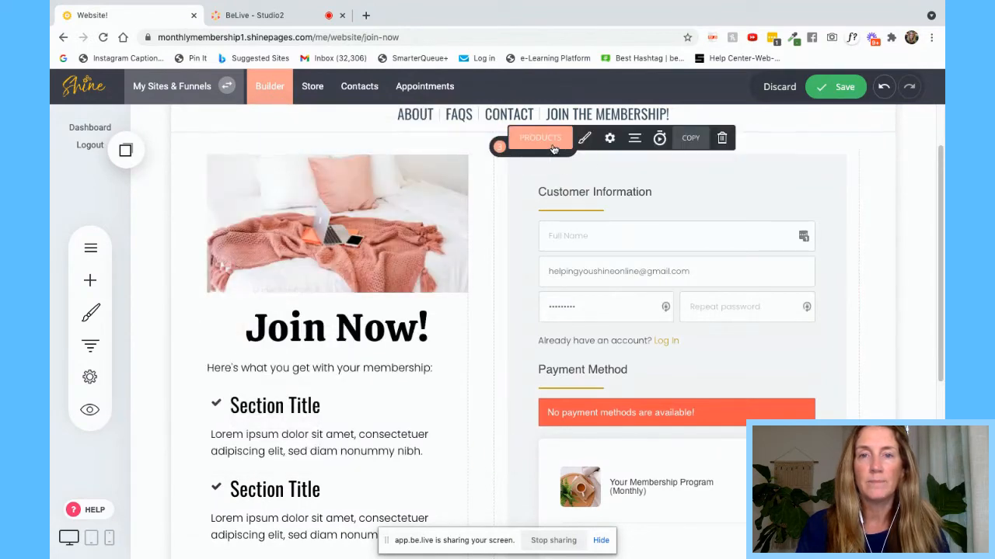
{"action": "left_click", "coordinate": [552, 144]}
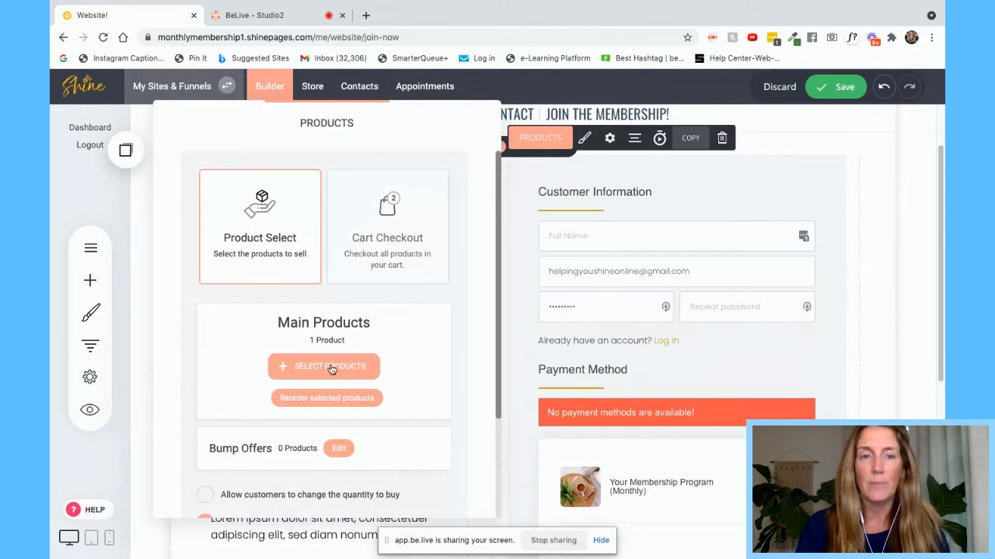
{"action": "scroll", "coordinate": [435, 341], "scroll_direction": "down", "scroll_amount": 1}
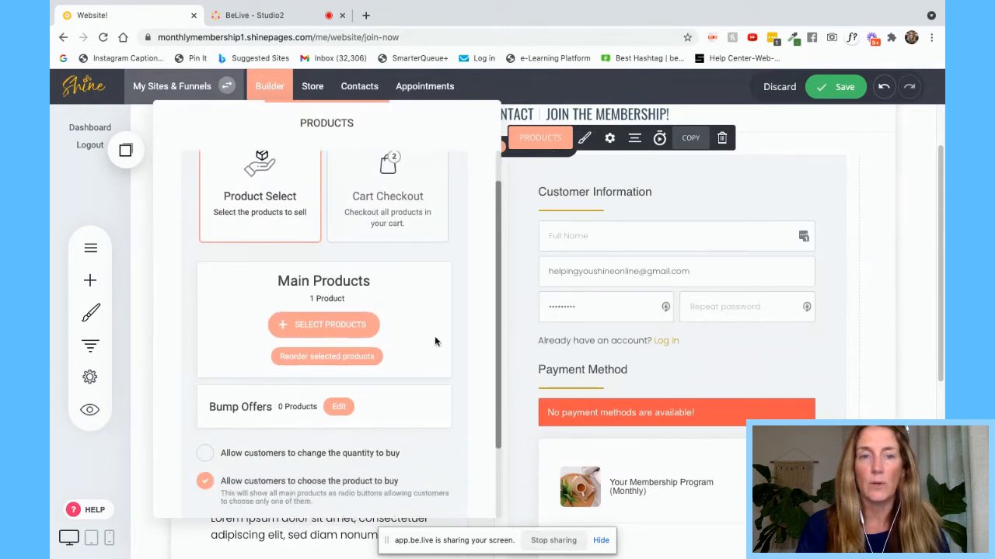
Step: Add a bump offer to the checkout form with Your Membership Program (Monthly) as its product
{"action": "left_click", "coordinate": [340, 408]}
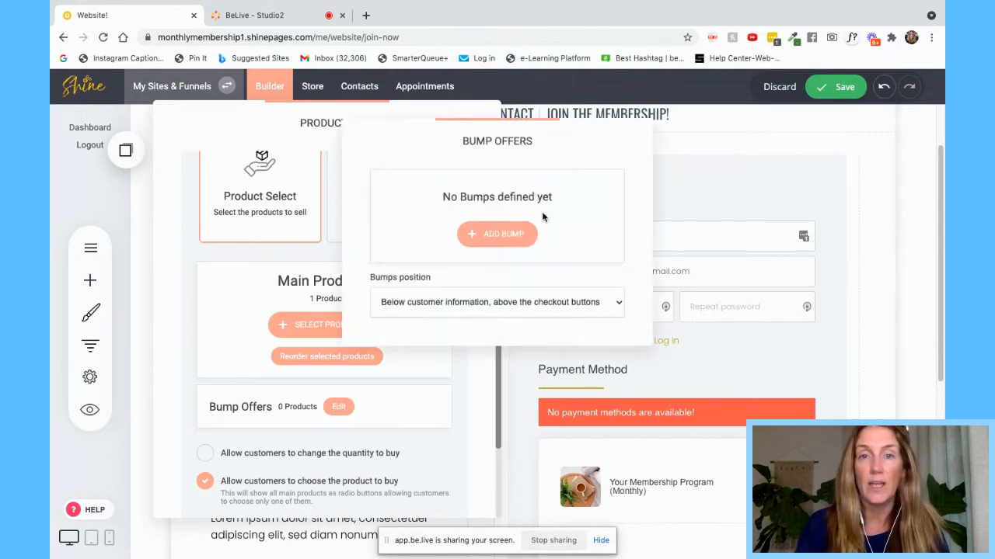
{"action": "left_click", "coordinate": [502, 234]}
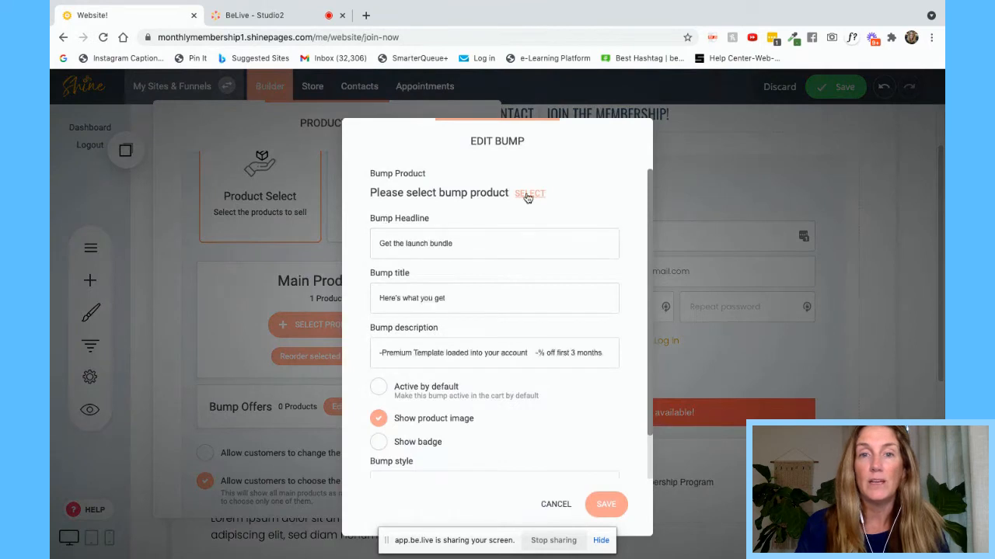
{"action": "left_click", "coordinate": [529, 194]}
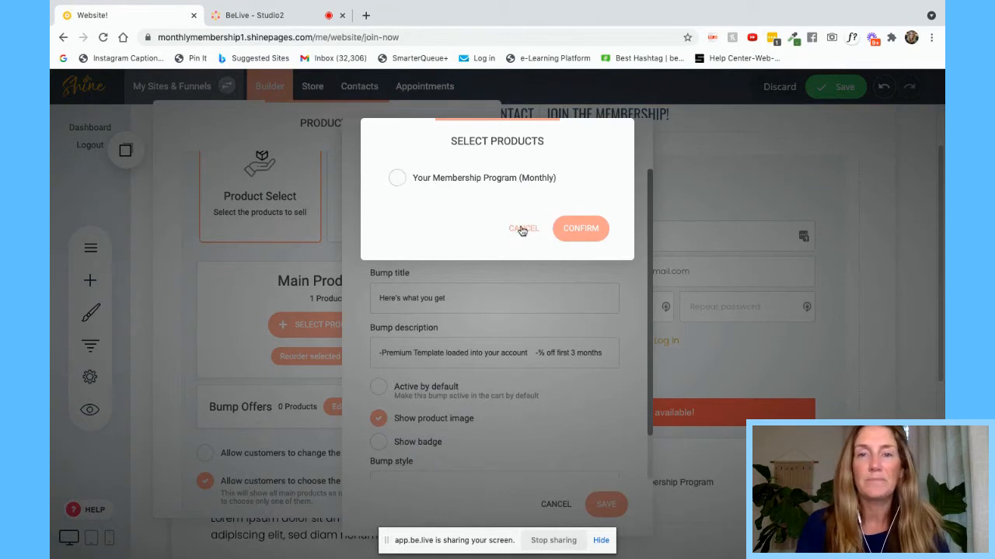
{"action": "left_click", "coordinate": [396, 177]}
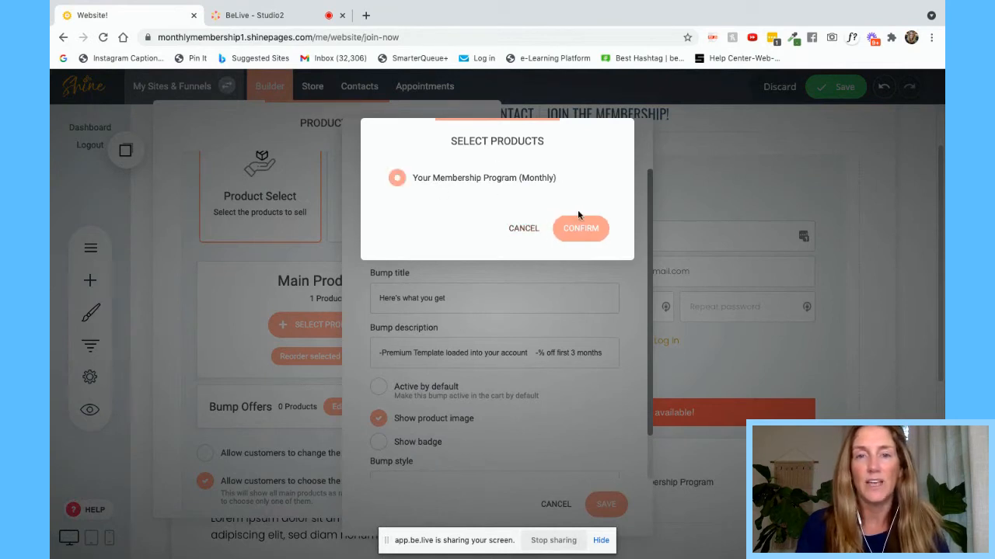
{"action": "left_click", "coordinate": [581, 230]}
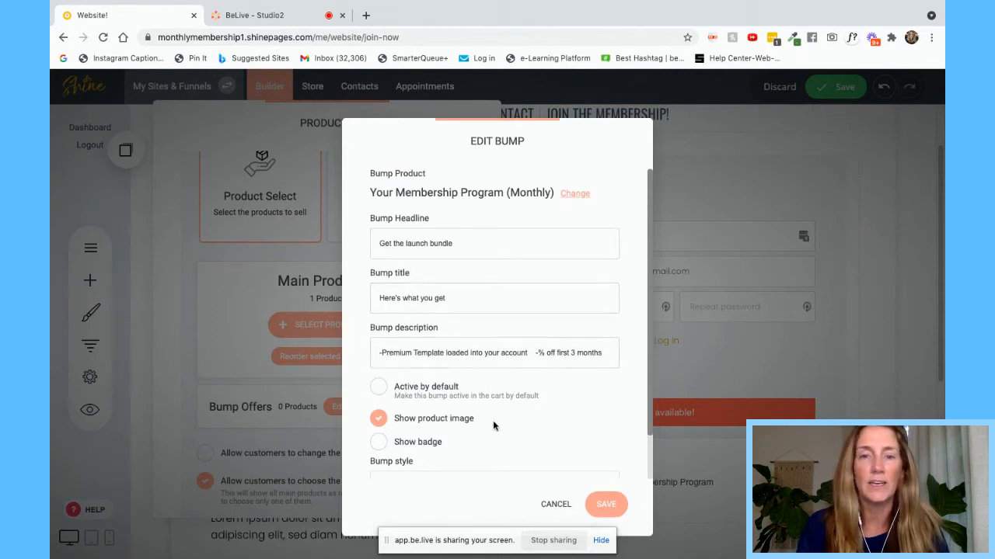
Step: Turn on the badge for the launch bundle bump offer, leaving its text empty, and save the bump
{"action": "scroll", "coordinate": [493, 422], "scroll_direction": "down", "scroll_amount": 1}
{"action": "scroll", "coordinate": [493, 422], "scroll_direction": "up", "scroll_amount": 1}
{"action": "scroll", "coordinate": [493, 422], "scroll_direction": "down", "scroll_amount": 1}
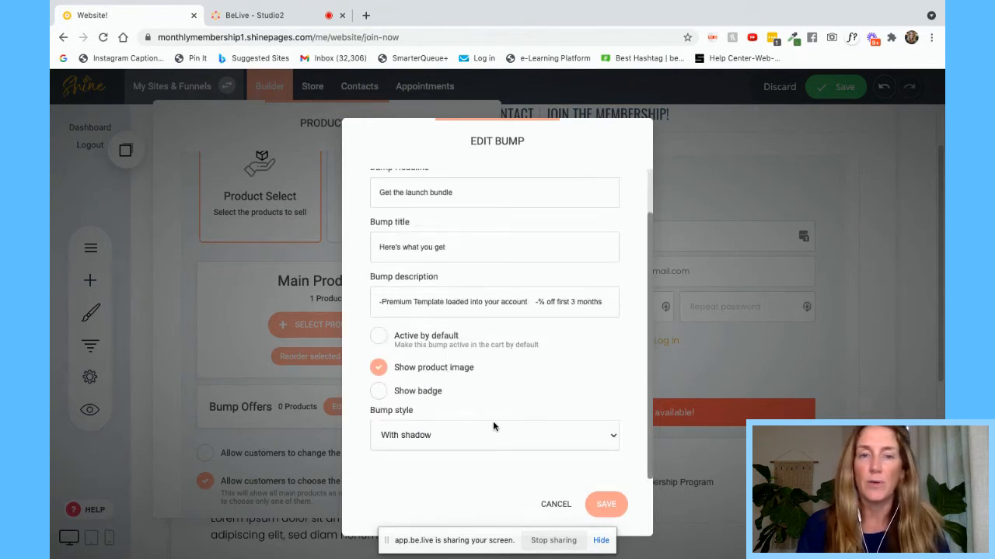
{"action": "left_click", "coordinate": [379, 391]}
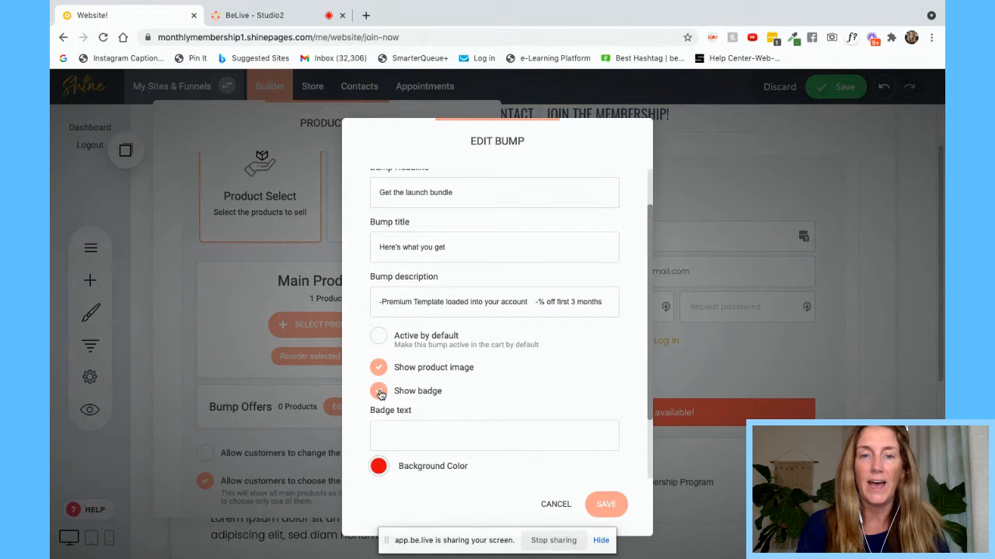
{"action": "left_click", "coordinate": [388, 435]}
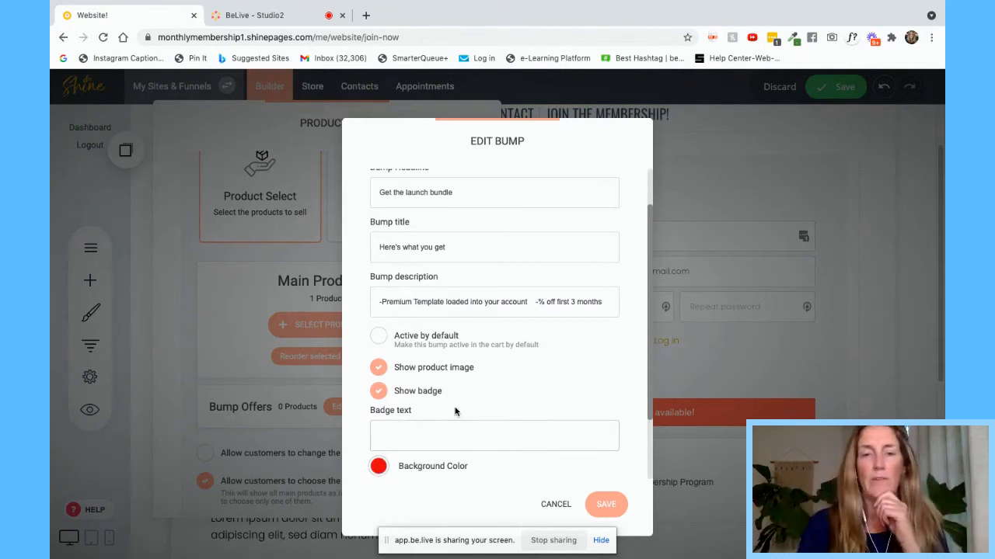
{"action": "scroll", "coordinate": [457, 411], "scroll_direction": "down", "scroll_amount": 2}
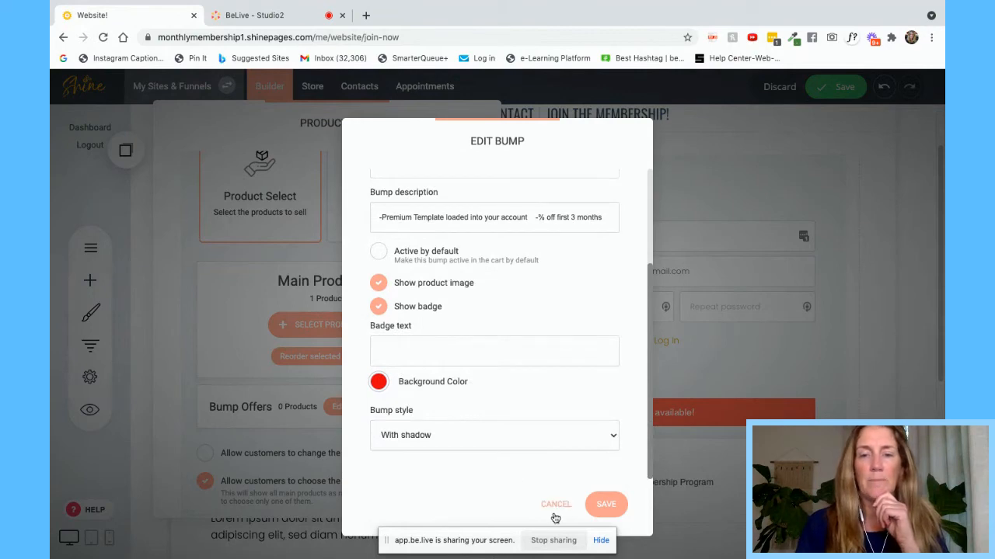
{"action": "scroll", "coordinate": [555, 449], "scroll_direction": "up", "scroll_amount": 3}
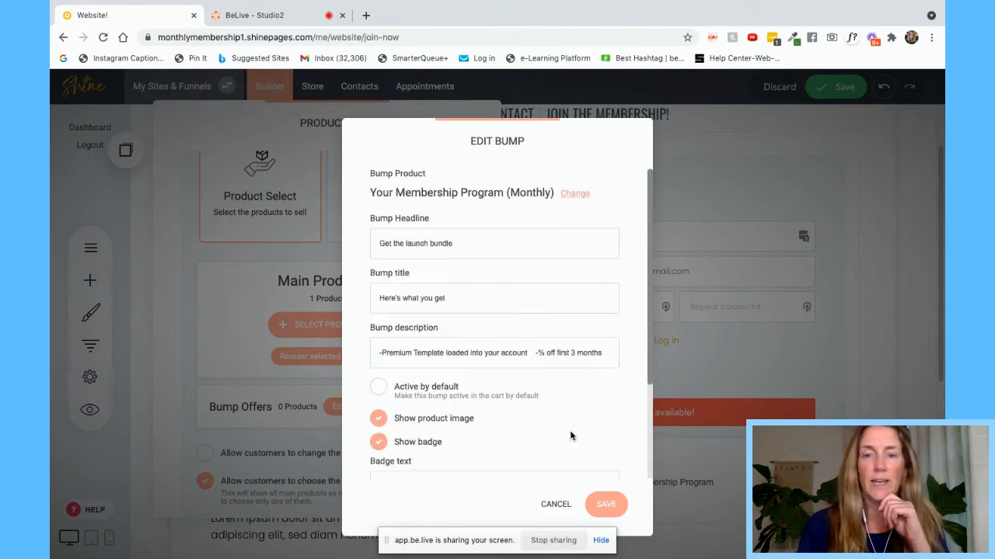
{"action": "left_click", "coordinate": [600, 506]}
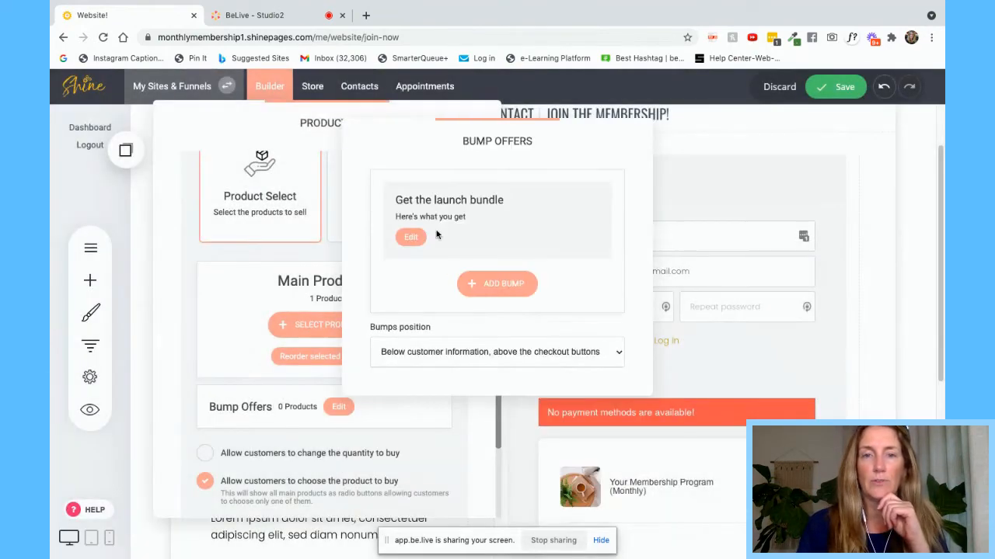
Step: Remove the "Get the launch bundle" bump offer from the checkout form
{"action": "left_click", "coordinate": [409, 237]}
{"action": "scroll", "coordinate": [412, 235], "scroll_direction": "down", "scroll_amount": 5}
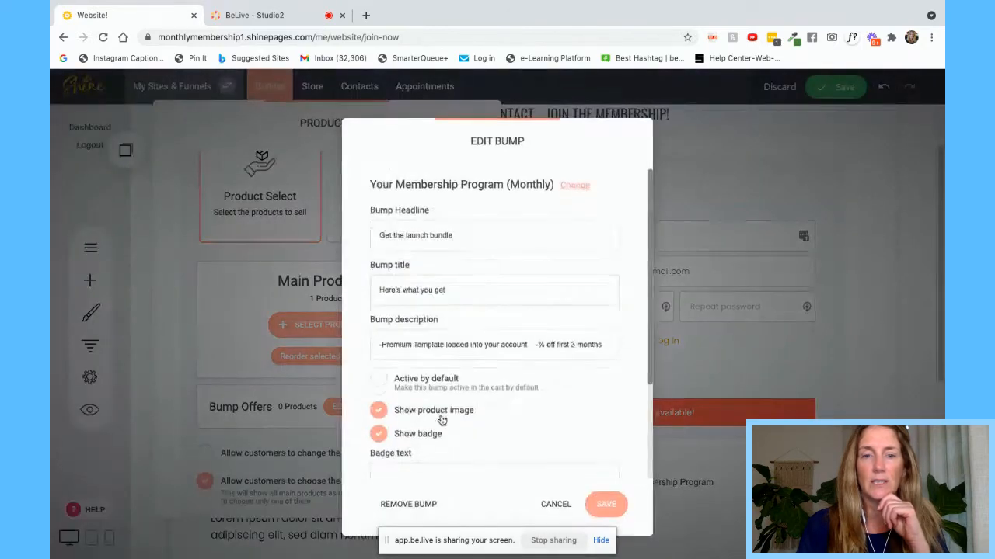
{"action": "left_click", "coordinate": [406, 505]}
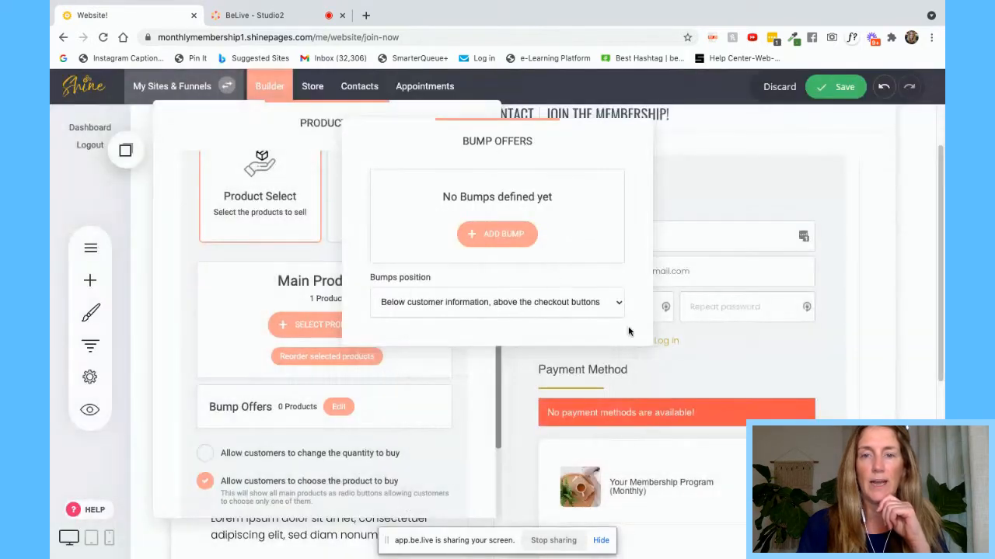
{"action": "left_click", "coordinate": [674, 358]}
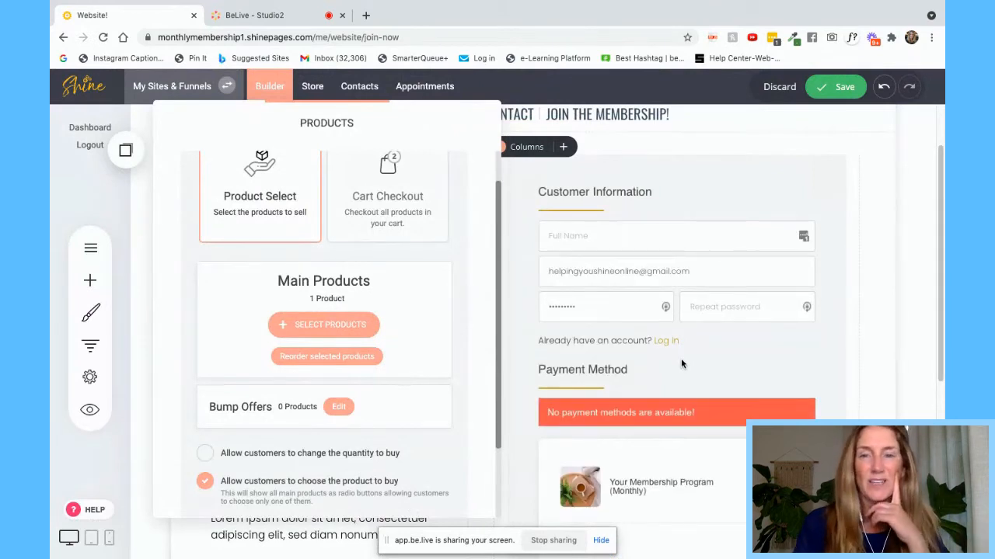
{"action": "left_click", "coordinate": [681, 364]}
Step: Review the checkout form's settings for the thank you page, discounts, customer registrations and order tags
{"action": "mouse_move", "coordinate": [660, 291]}
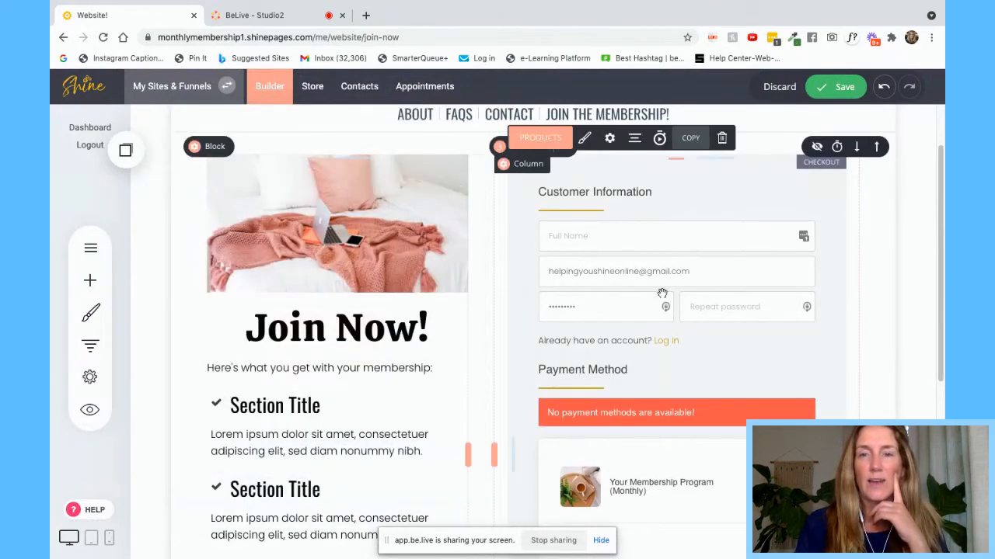
{"action": "left_click", "coordinate": [610, 139]}
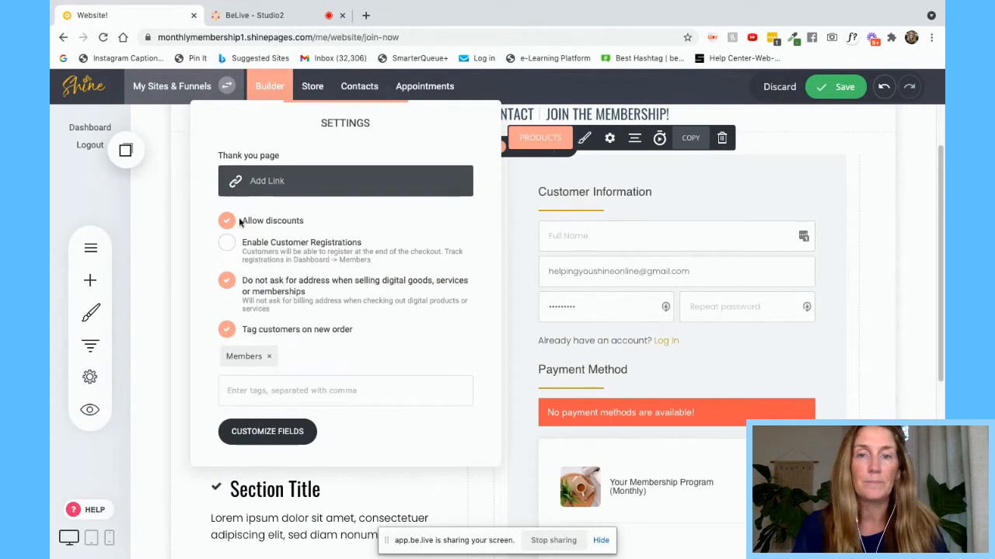
{"action": "left_click", "coordinate": [695, 211]}
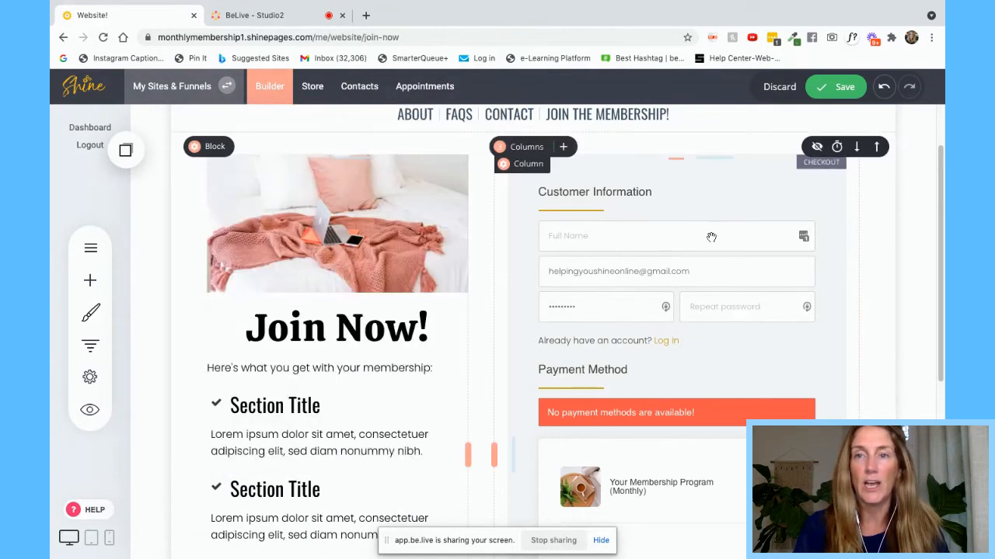
Step: Save the changes made to the Join Now page
{"action": "left_click", "coordinate": [845, 91]}
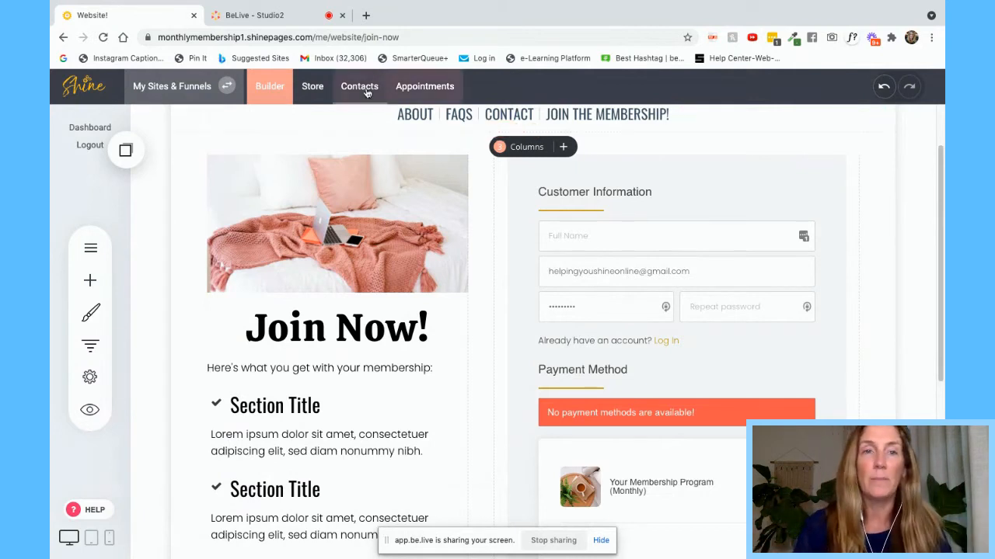
{"action": "left_click", "coordinate": [90, 247]}
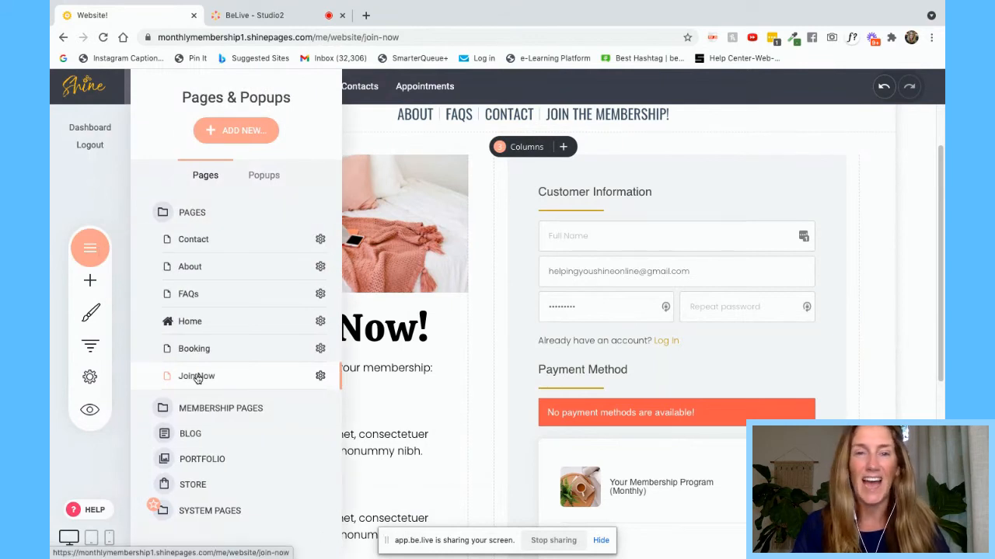
{"action": "left_click", "coordinate": [424, 346]}
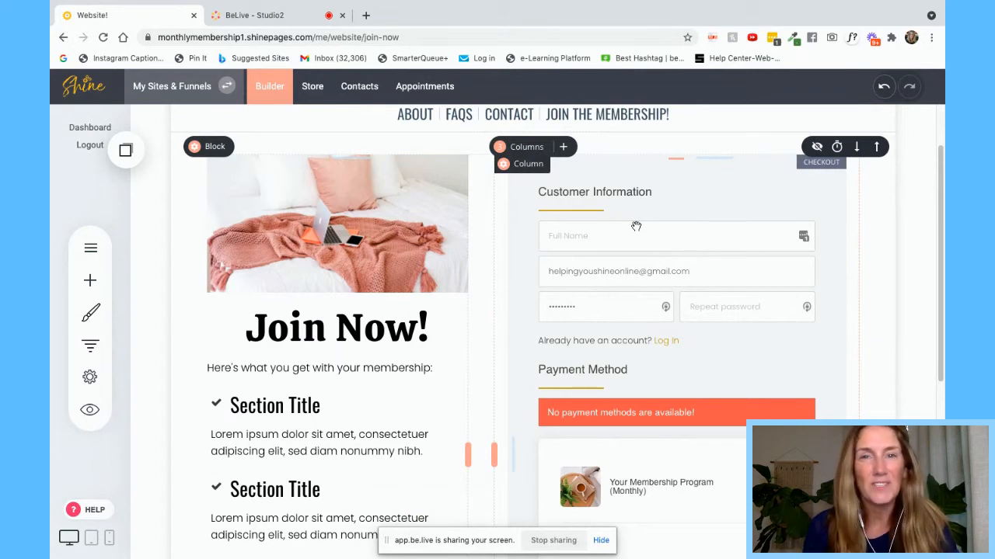
{"action": "left_click", "coordinate": [677, 309]}
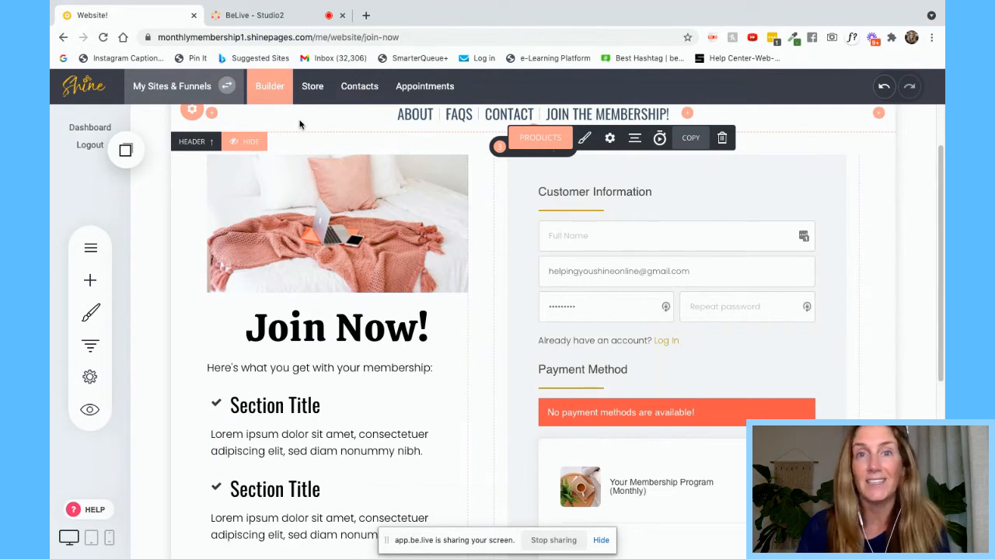
Step: Open the Welcome page from the Membership Pages group in the builder
{"action": "left_click", "coordinate": [89, 249]}
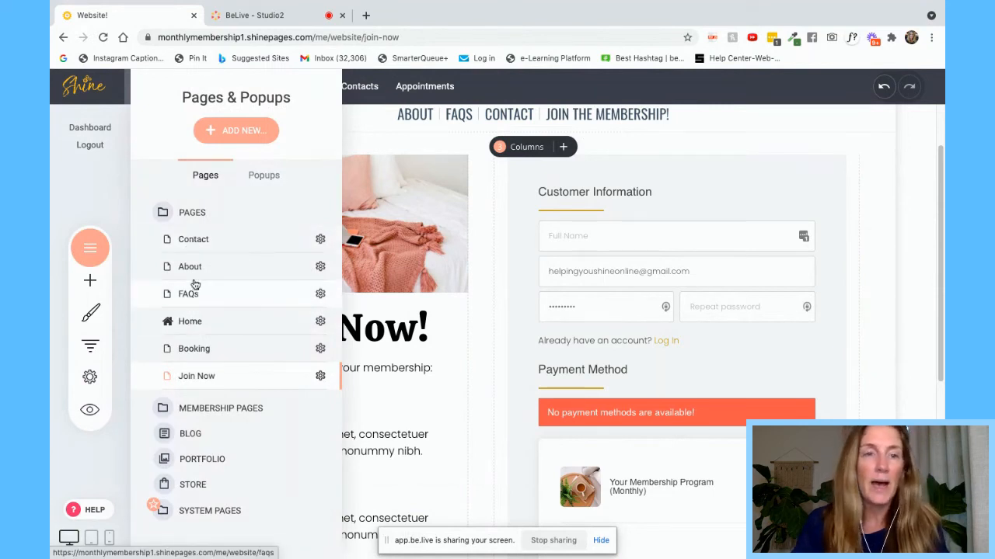
{"action": "left_click", "coordinate": [220, 409]}
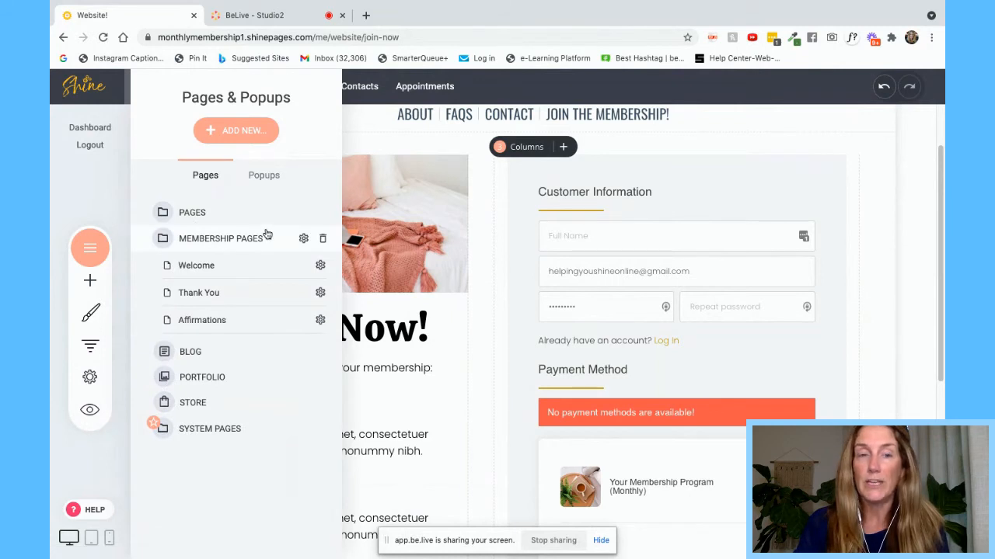
{"action": "left_click", "coordinate": [208, 268]}
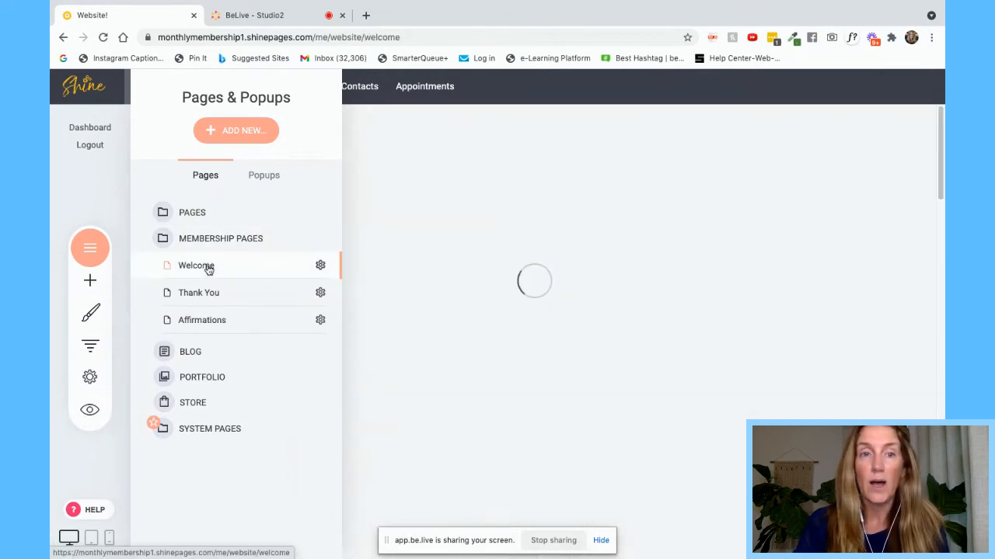
{"action": "left_click", "coordinate": [512, 177]}
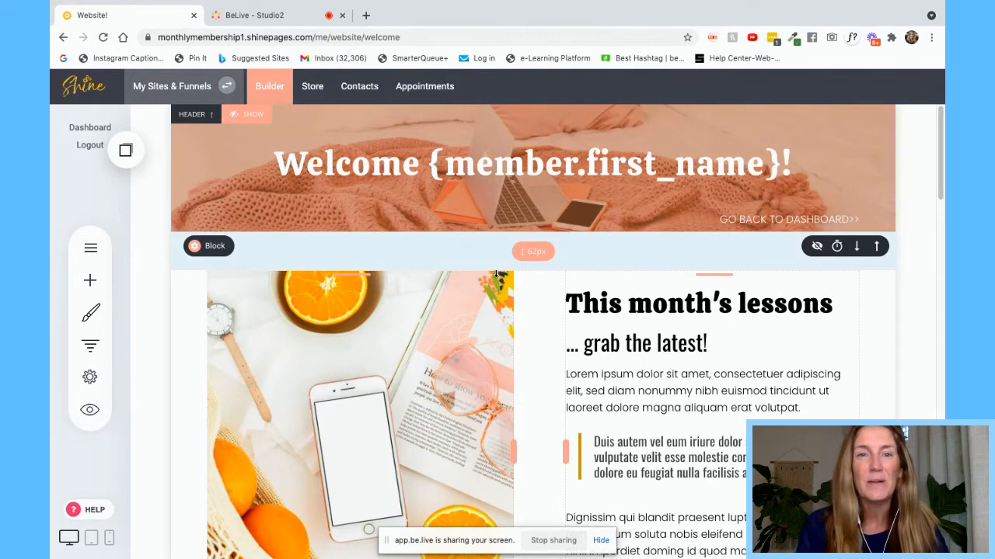
Step: Examine the Welcome page's banner, This month's lessons block, Member Library categories, and monthly content columns down to the footer
{"action": "scroll", "coordinate": [496, 274], "scroll_direction": "down", "scroll_amount": 1}
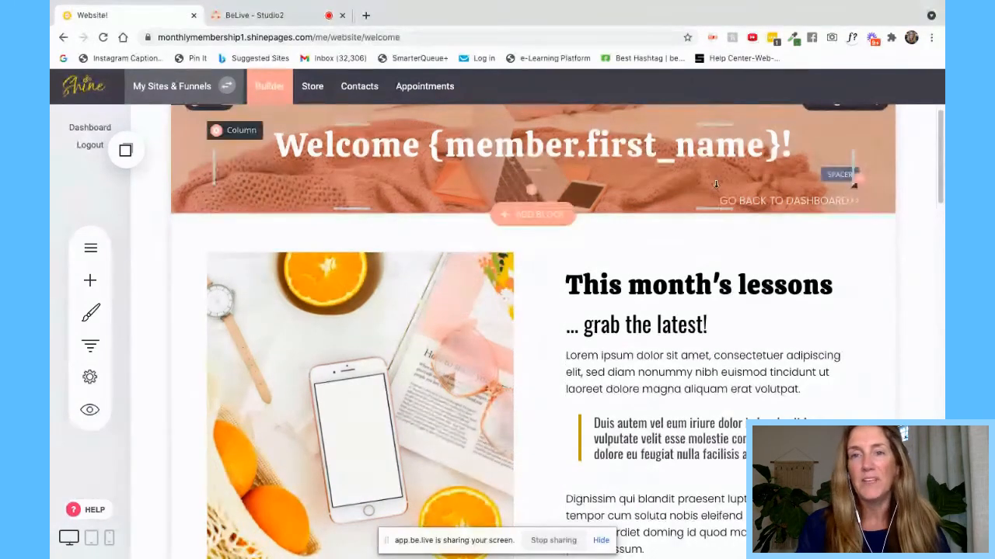
{"action": "scroll", "coordinate": [718, 180], "scroll_direction": "up", "scroll_amount": 1}
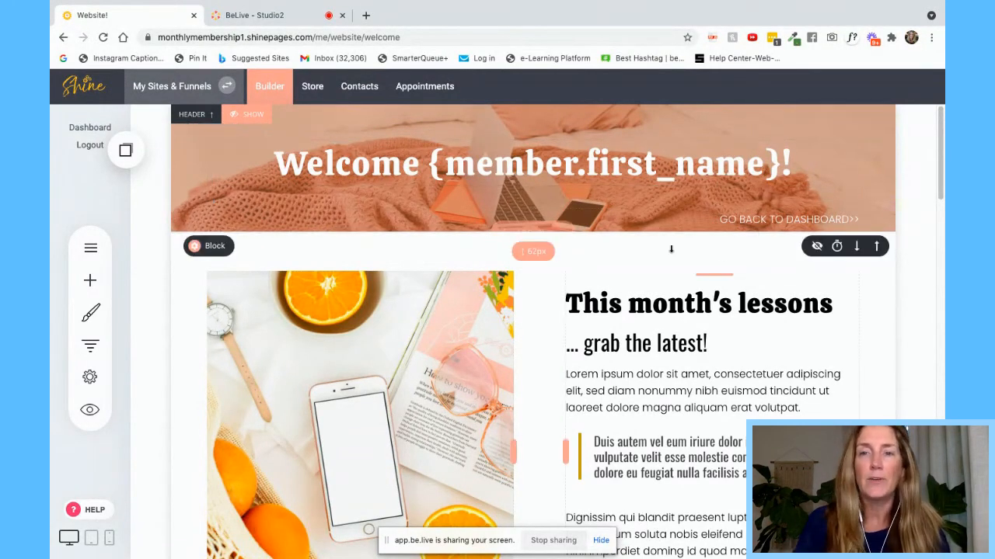
{"action": "scroll", "coordinate": [667, 331], "scroll_direction": "down", "scroll_amount": 3}
{"action": "scroll", "coordinate": [668, 331], "scroll_direction": "down", "scroll_amount": 1}
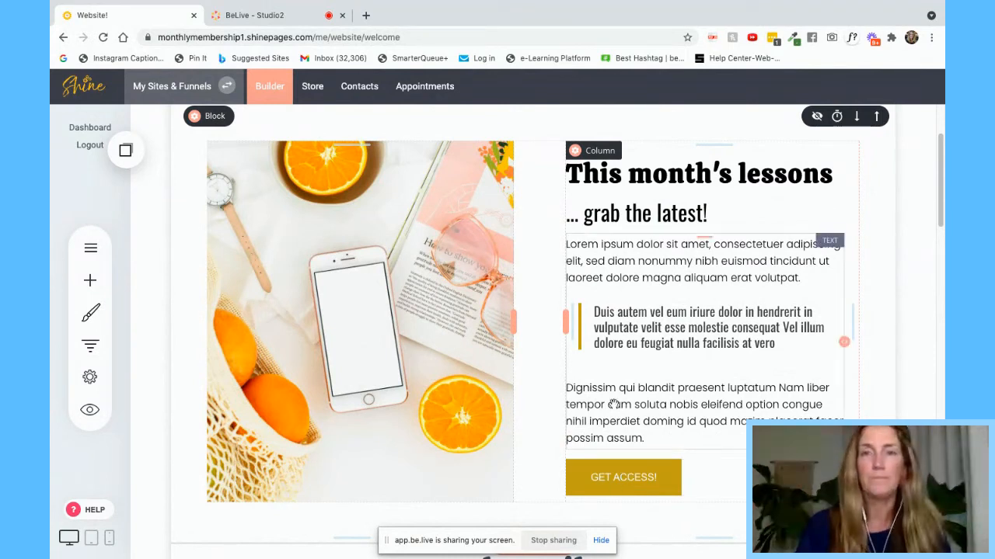
{"action": "scroll", "coordinate": [455, 314], "scroll_direction": "down", "scroll_amount": 1}
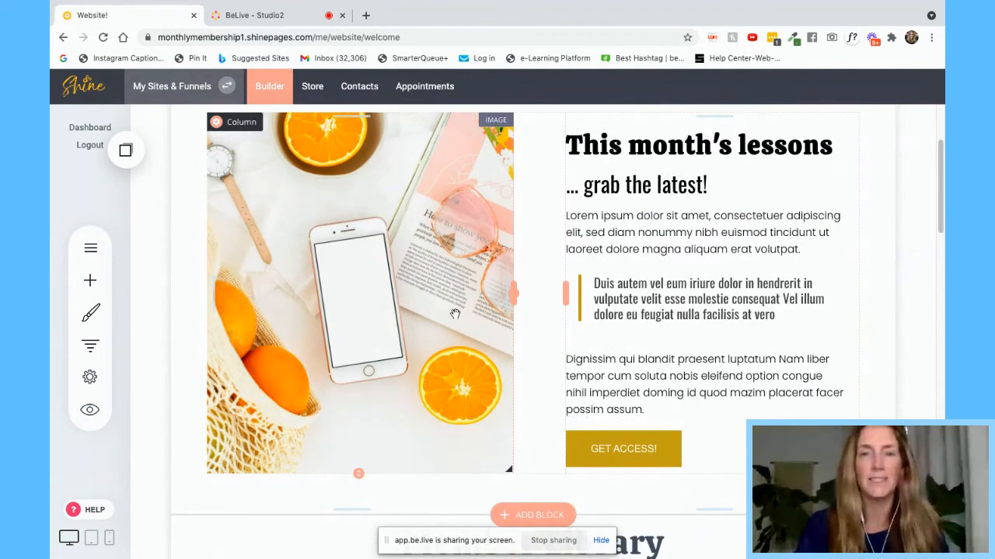
{"action": "scroll", "coordinate": [454, 314], "scroll_direction": "down", "scroll_amount": 5}
{"action": "scroll", "coordinate": [455, 313], "scroll_direction": "down", "scroll_amount": 1}
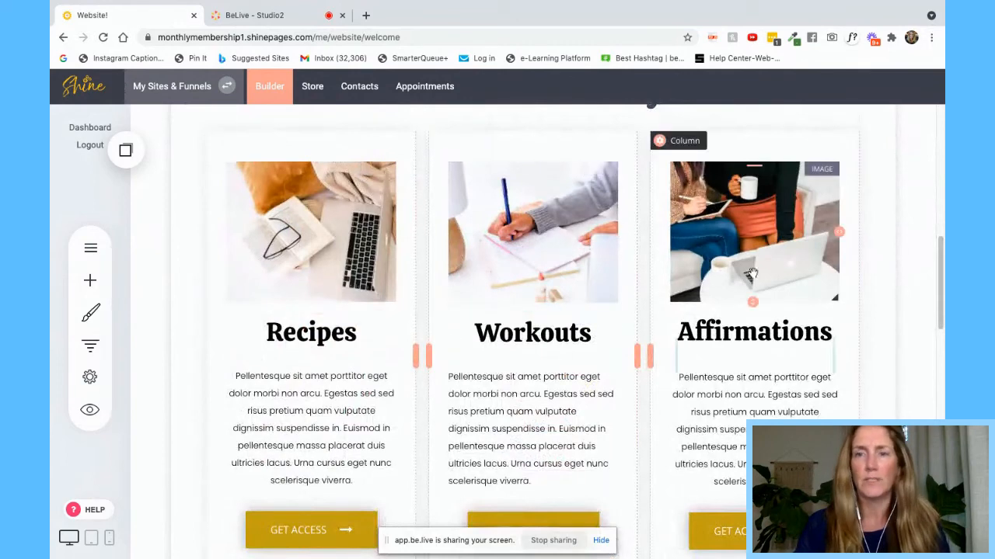
{"action": "scroll", "coordinate": [707, 282], "scroll_direction": "down", "scroll_amount": 8}
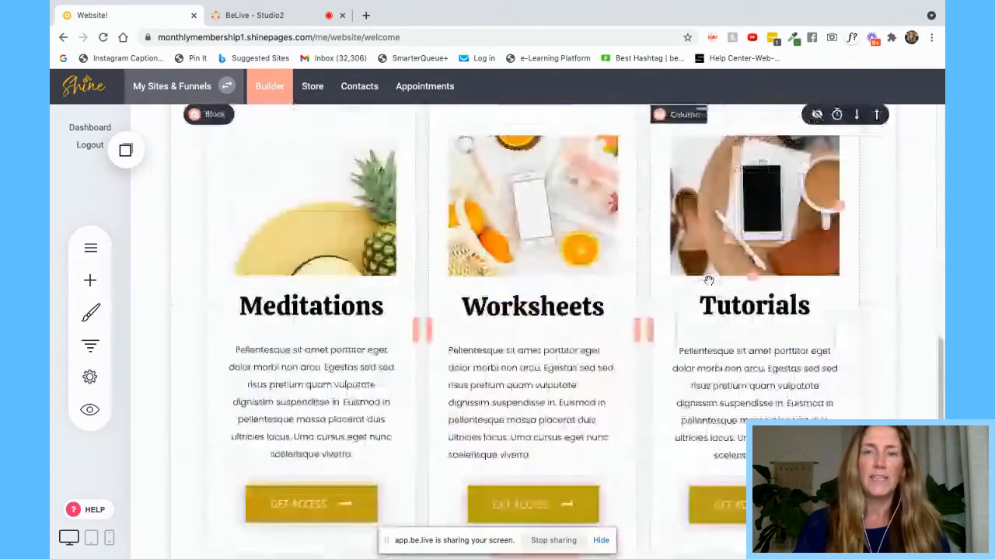
{"action": "scroll", "coordinate": [622, 381], "scroll_direction": "down", "scroll_amount": 5}
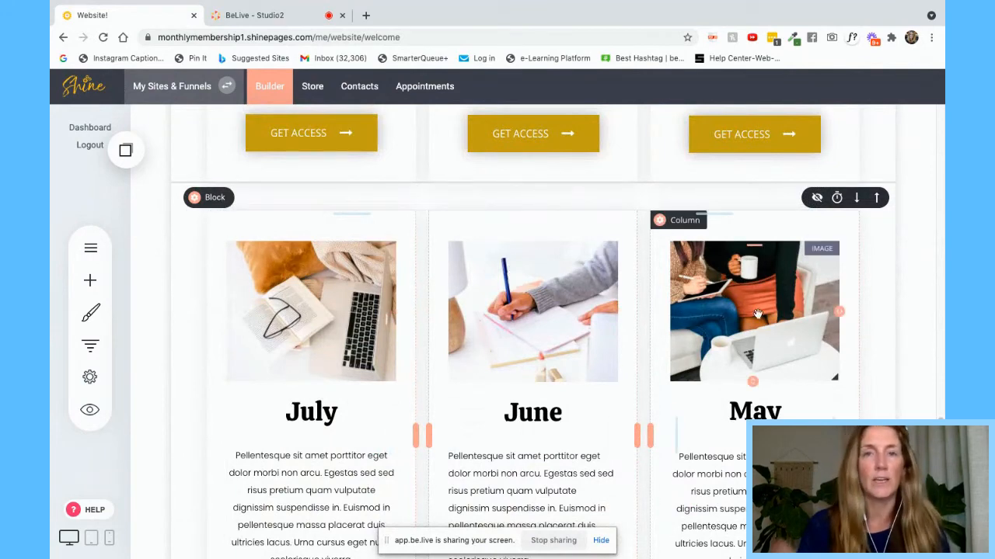
{"action": "scroll", "coordinate": [758, 313], "scroll_direction": "up", "scroll_amount": 10}
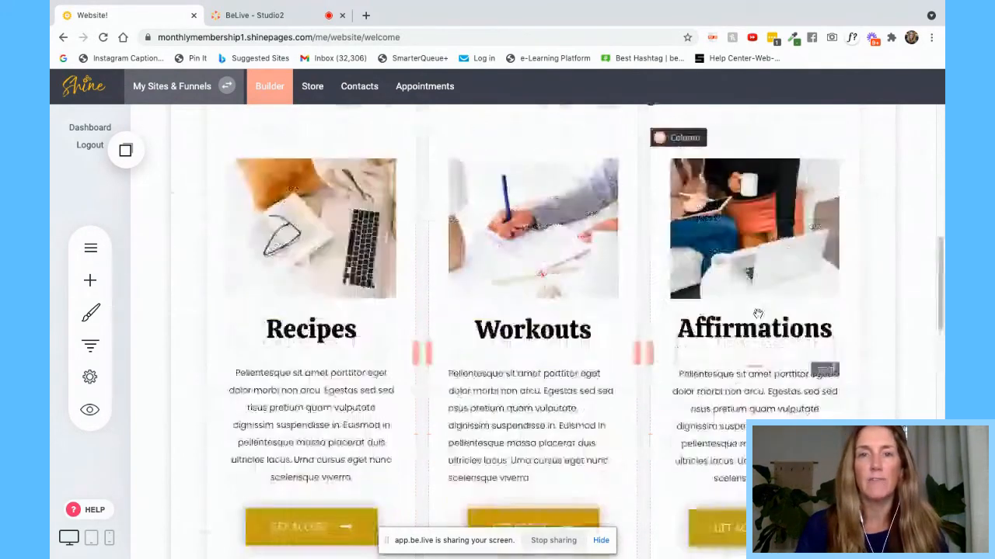
{"action": "scroll", "coordinate": [757, 313], "scroll_direction": "up", "scroll_amount": 8}
{"action": "scroll", "coordinate": [758, 314], "scroll_direction": "down", "scroll_amount": 5}
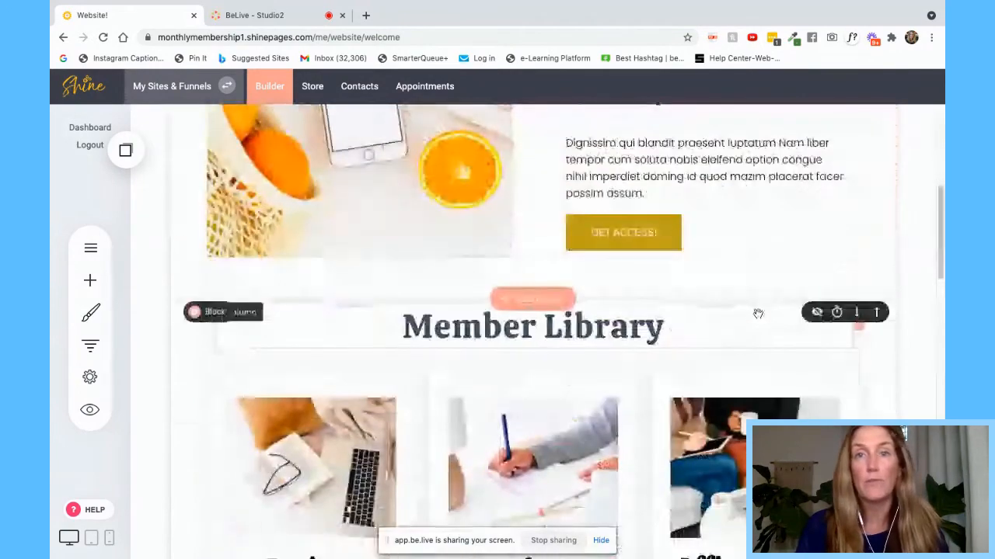
{"action": "scroll", "coordinate": [758, 313], "scroll_direction": "down", "scroll_amount": 15}
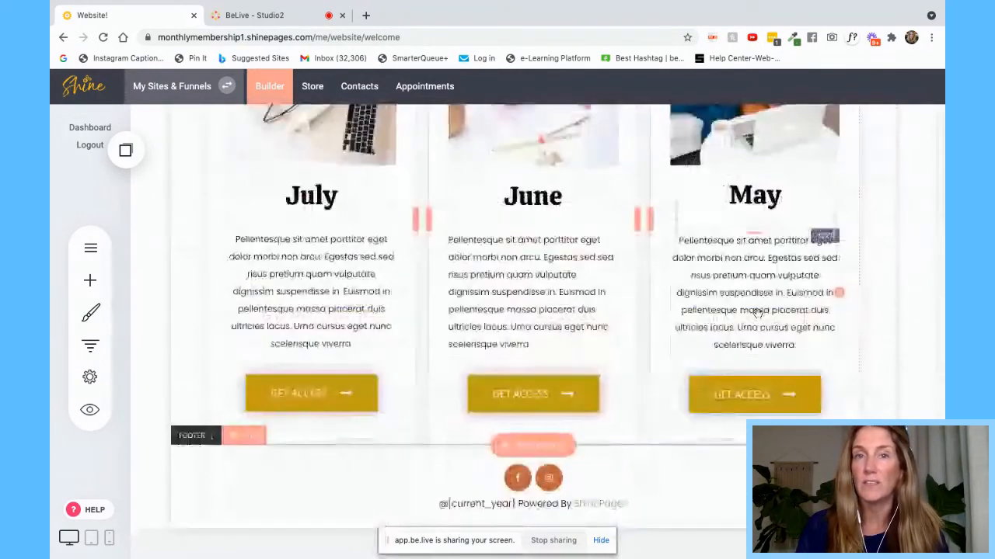
{"action": "scroll", "coordinate": [758, 313], "scroll_direction": "up", "scroll_amount": 20}
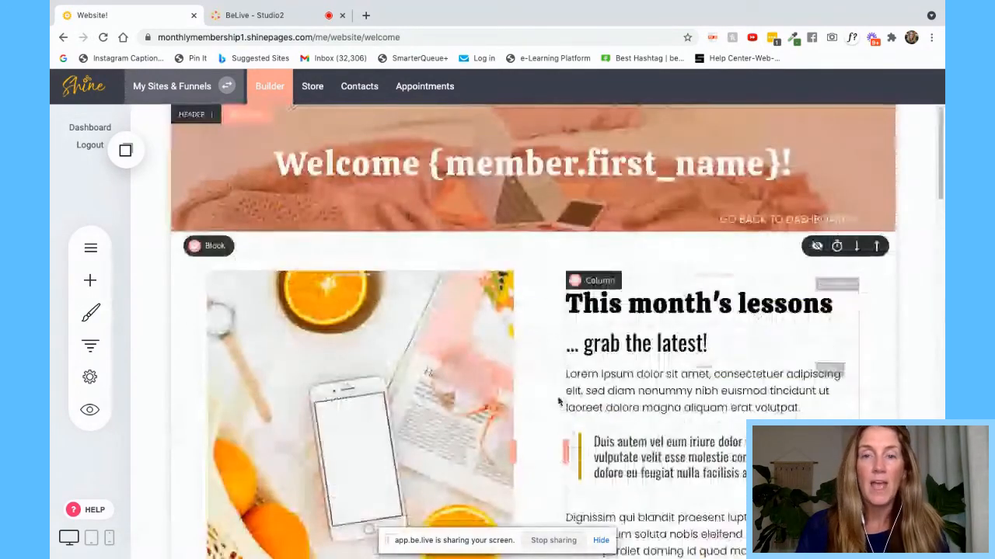
{"action": "scroll", "coordinate": [327, 195], "scroll_direction": "down", "scroll_amount": 8}
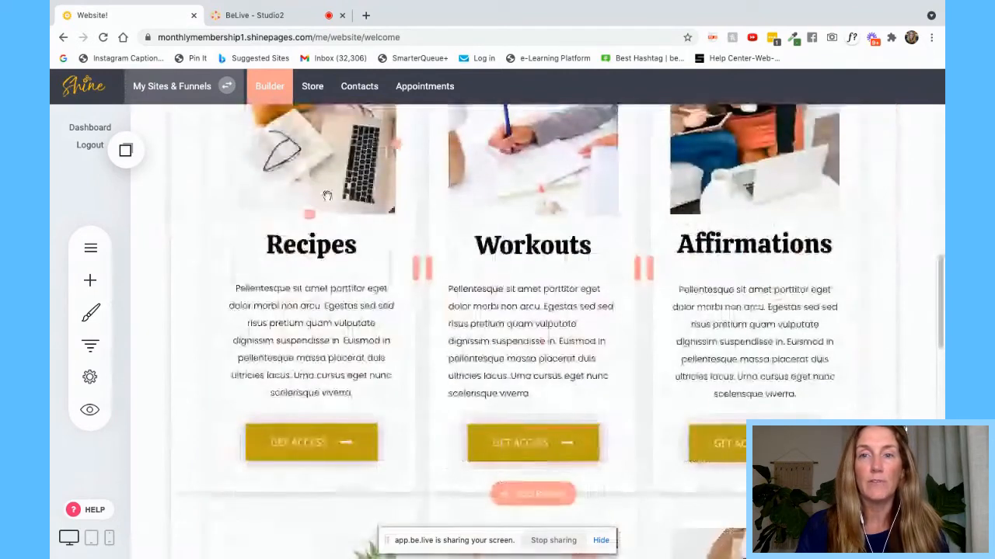
{"action": "scroll", "coordinate": [735, 225], "scroll_direction": "up", "scroll_amount": 2}
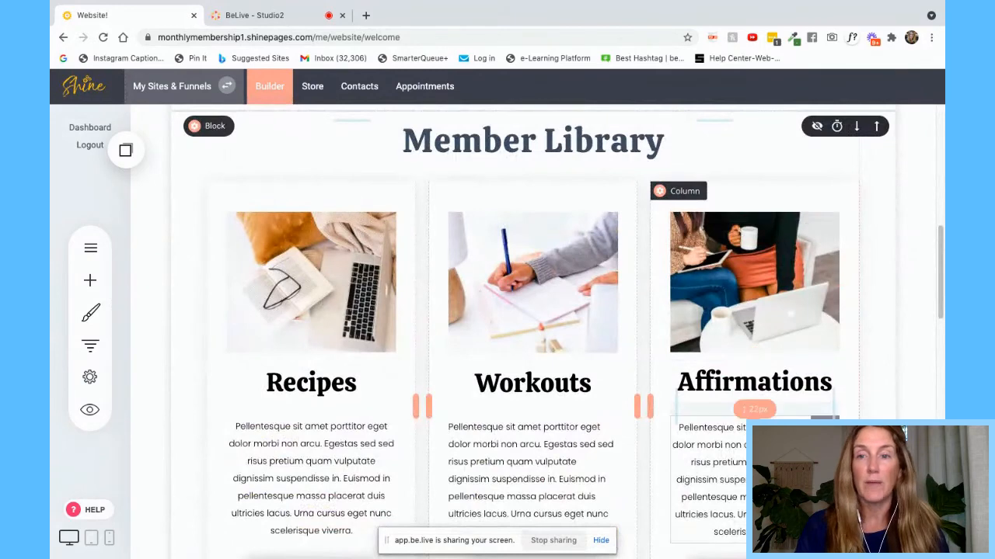
{"action": "scroll", "coordinate": [752, 327], "scroll_direction": "down", "scroll_amount": 2}
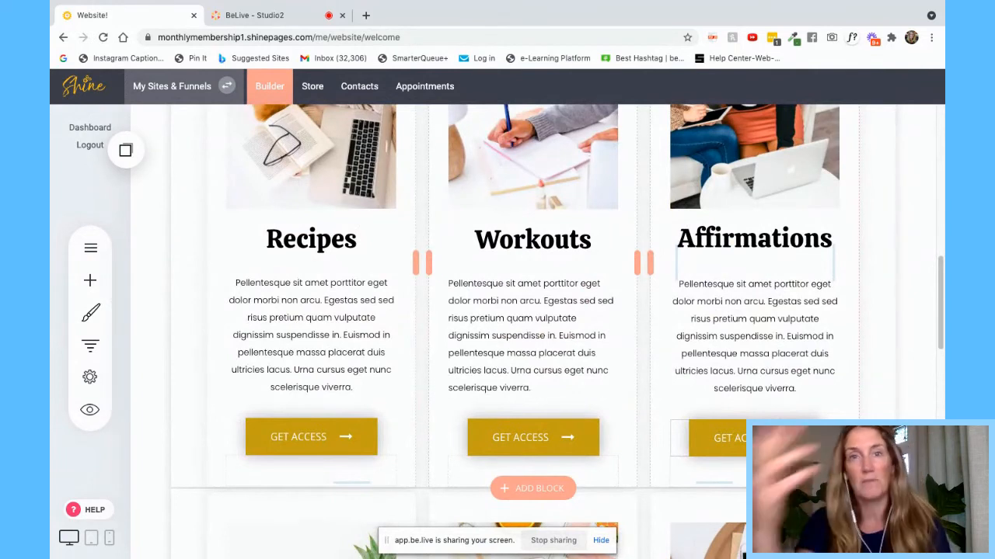
Step: Browse the Thank You and Membership / Course templates offered for a new page, and close the template library without selecting one
{"action": "left_click", "coordinate": [90, 248]}
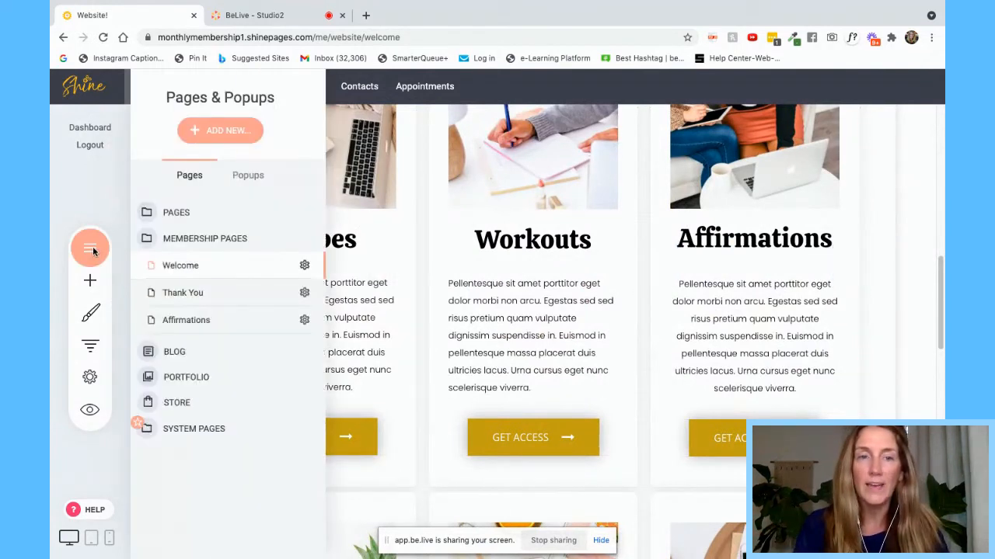
{"action": "left_click", "coordinate": [246, 134]}
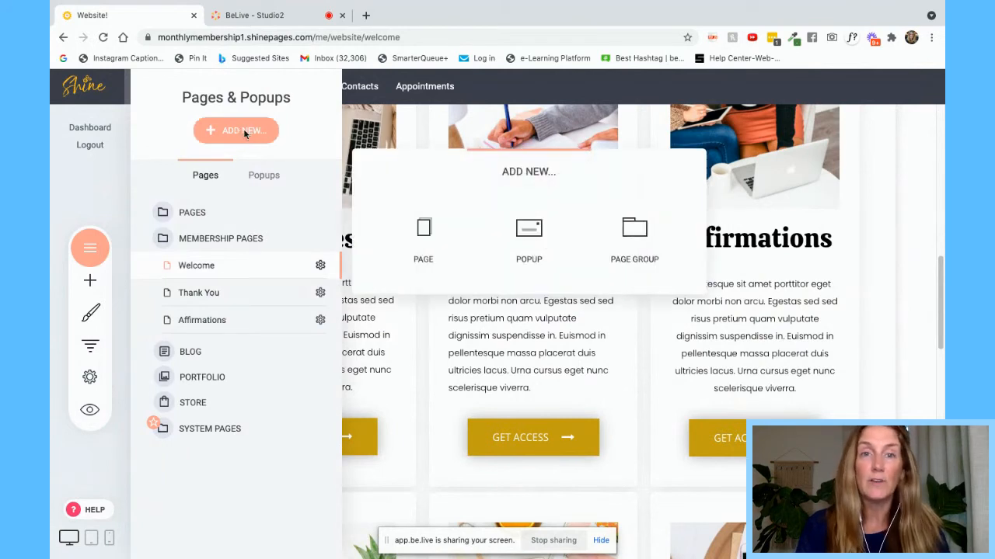
{"action": "left_click", "coordinate": [426, 243]}
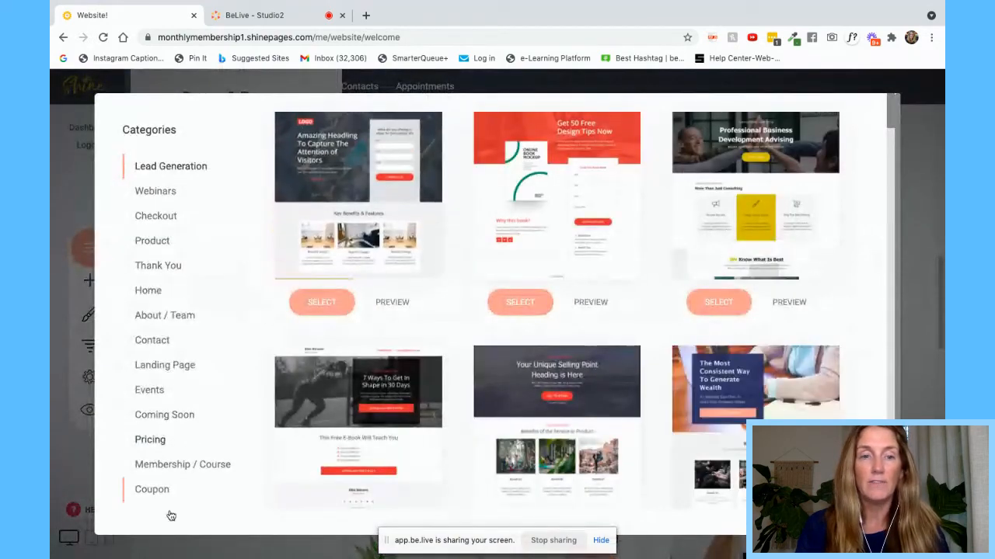
{"action": "left_click", "coordinate": [157, 267]}
{"action": "left_click", "coordinate": [161, 365]}
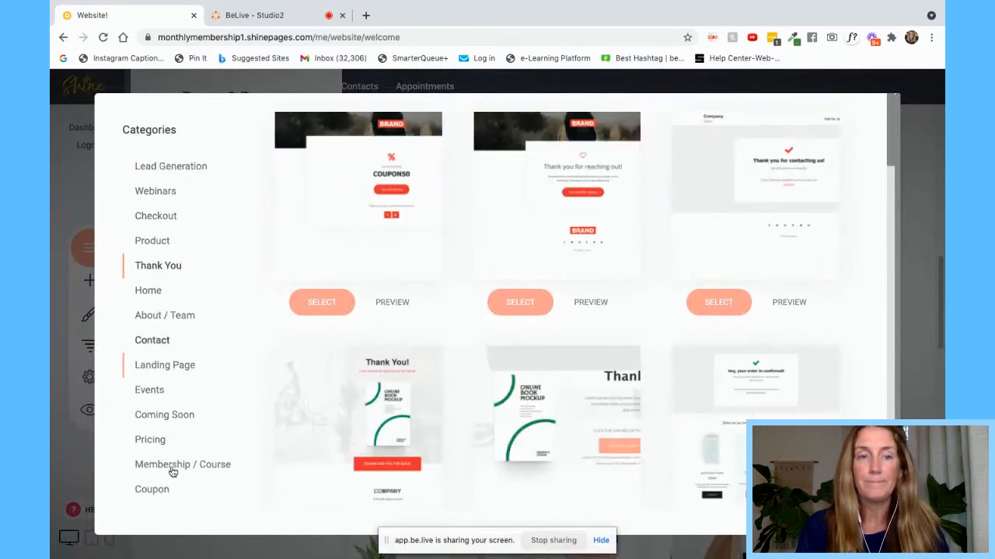
{"action": "left_click", "coordinate": [173, 469]}
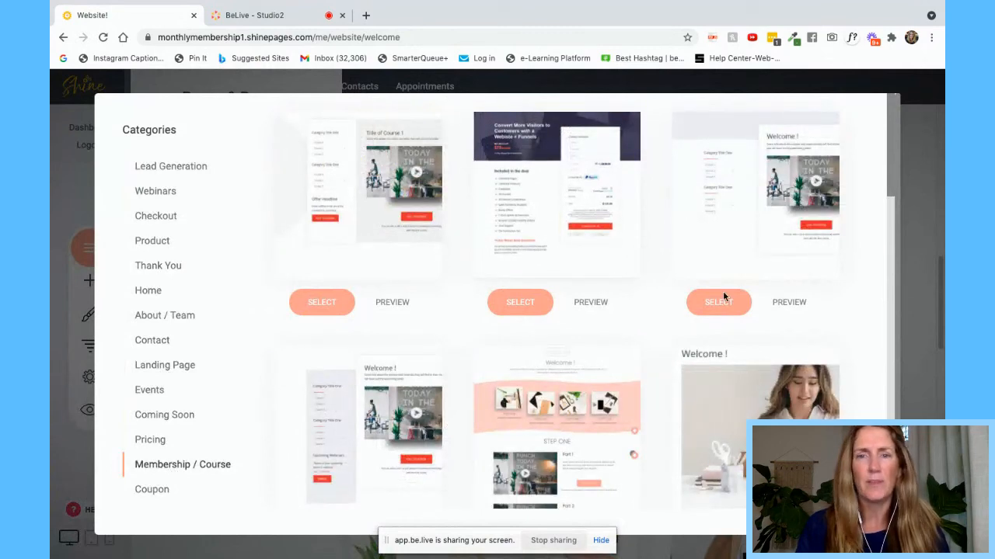
{"action": "scroll", "coordinate": [577, 448], "scroll_direction": "down", "scroll_amount": 5}
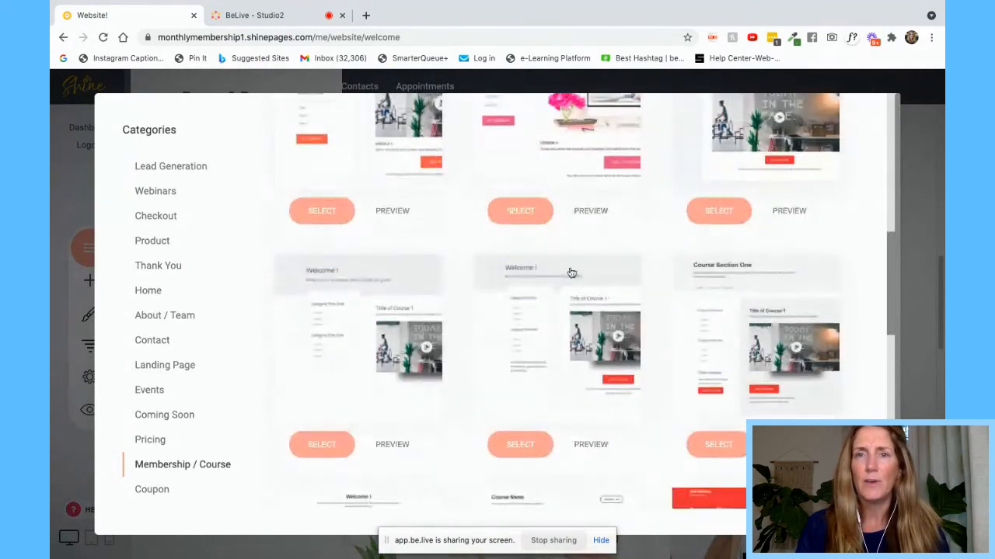
{"action": "scroll", "coordinate": [665, 388], "scroll_direction": "down", "scroll_amount": 10}
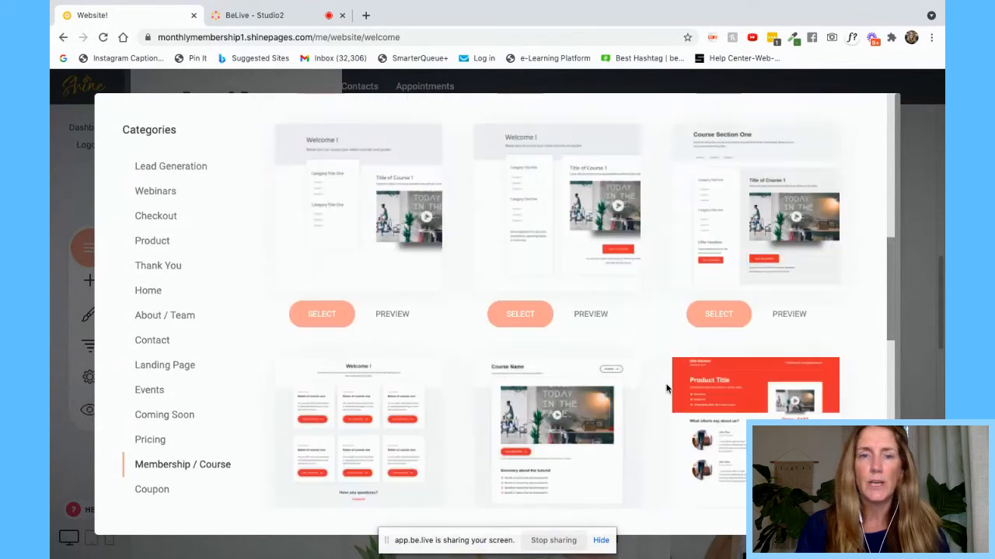
{"action": "scroll", "coordinate": [561, 425], "scroll_direction": "down", "scroll_amount": 5}
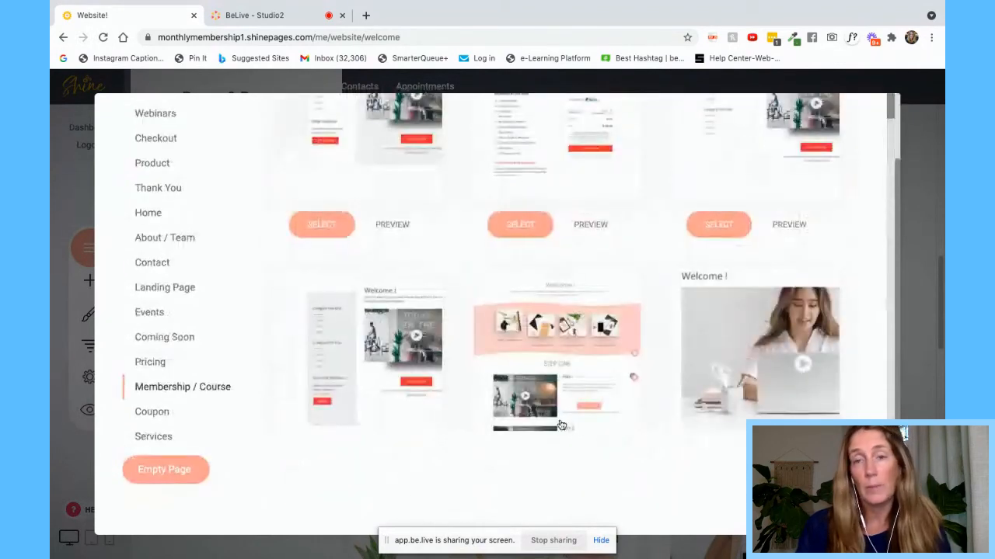
{"action": "scroll", "coordinate": [753, 366], "scroll_direction": "up", "scroll_amount": 1}
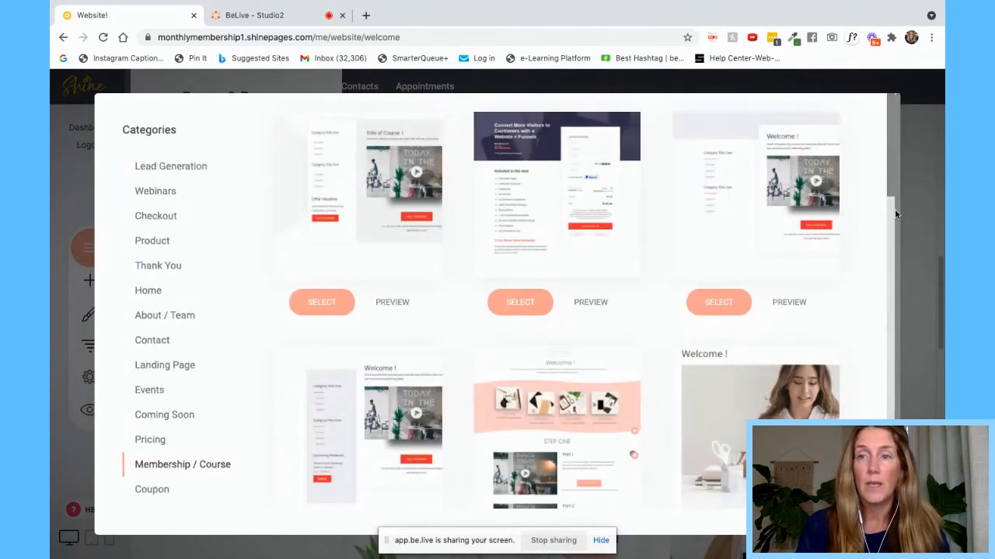
{"action": "left_click", "coordinate": [919, 195]}
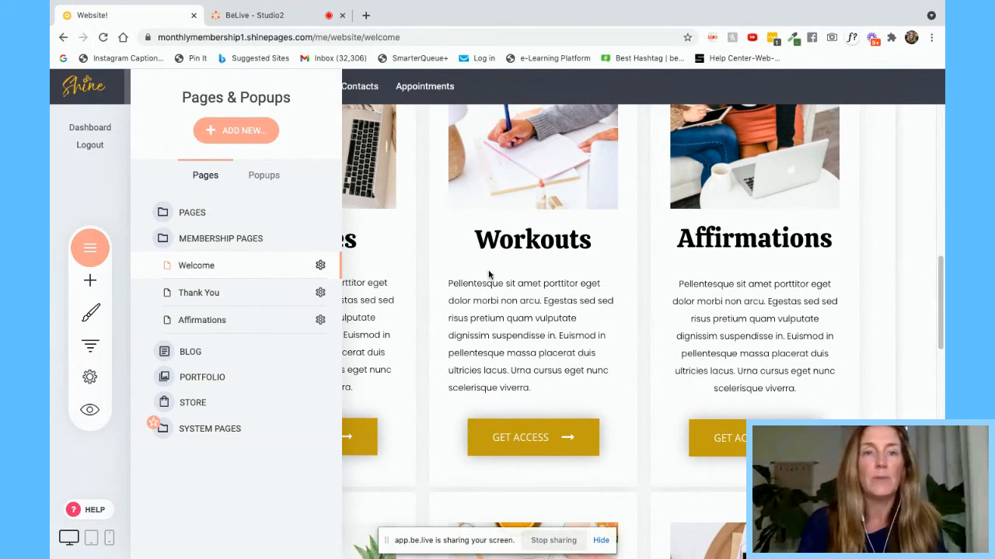
Step: Open the Affirmations page and examine its banner and the Morning, Evening and Trauma Healing audio sections
{"action": "left_click", "coordinate": [224, 325]}
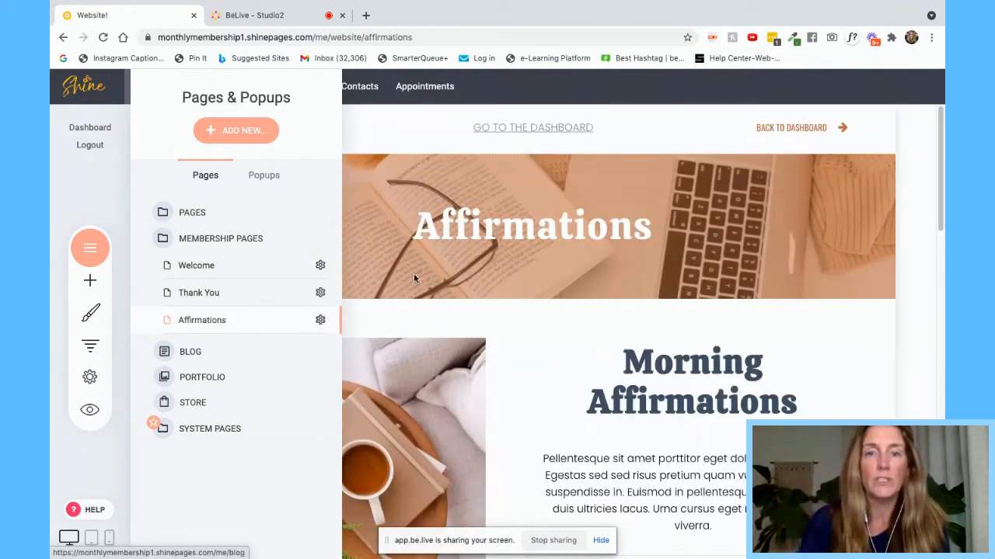
{"action": "left_click", "coordinate": [414, 276]}
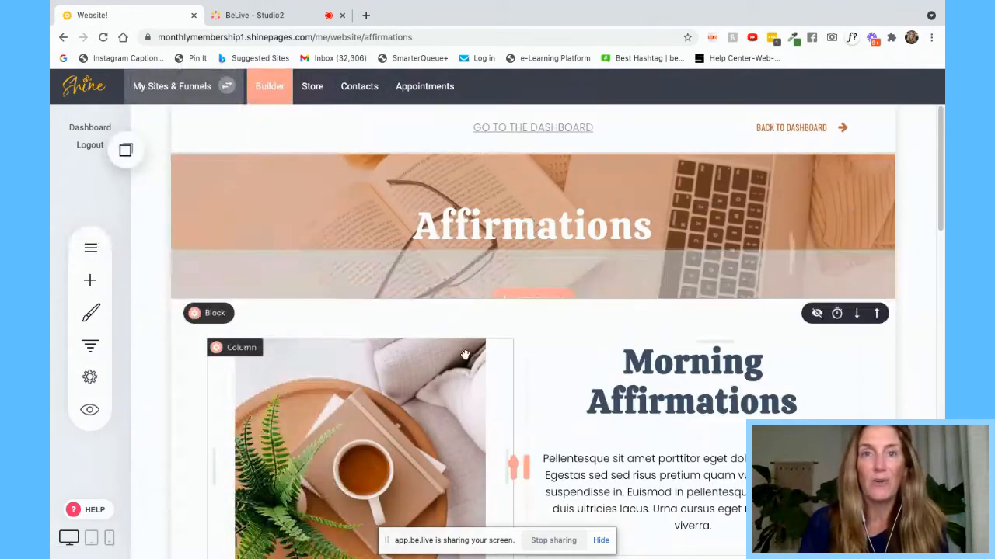
{"action": "scroll", "coordinate": [464, 355], "scroll_direction": "down", "scroll_amount": 4}
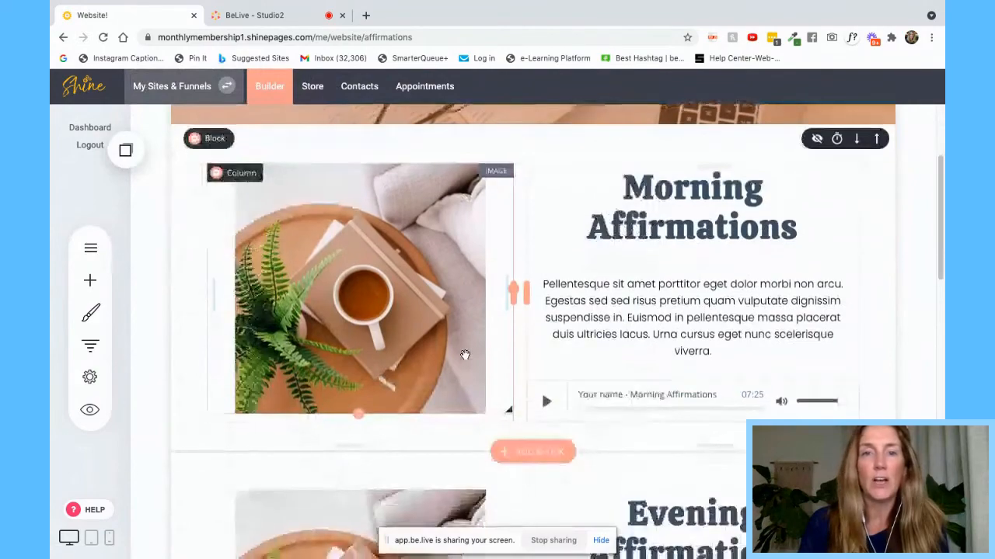
{"action": "scroll", "coordinate": [464, 356], "scroll_direction": "down", "scroll_amount": 8}
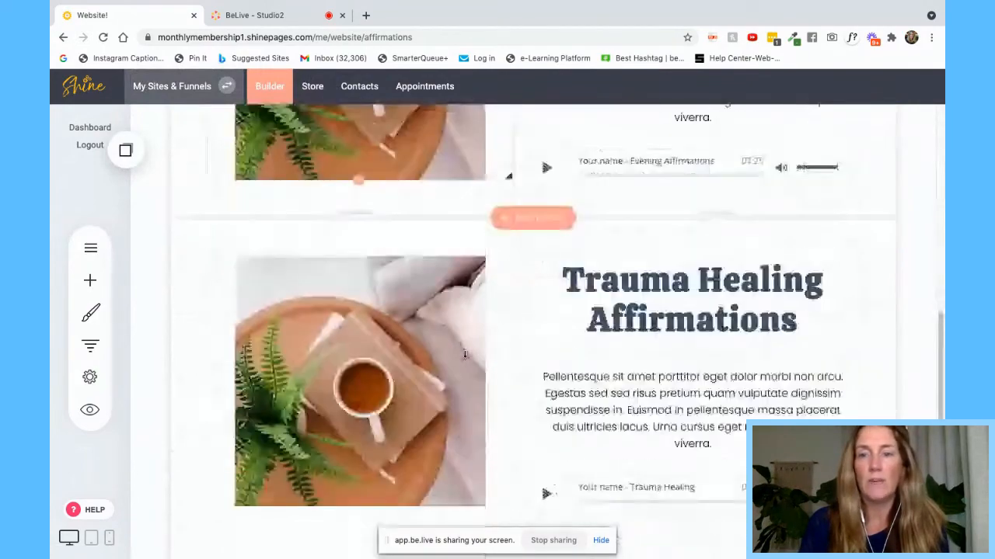
{"action": "scroll", "coordinate": [464, 355], "scroll_direction": "down", "scroll_amount": 3}
{"action": "scroll", "coordinate": [465, 355], "scroll_direction": "up", "scroll_amount": 12}
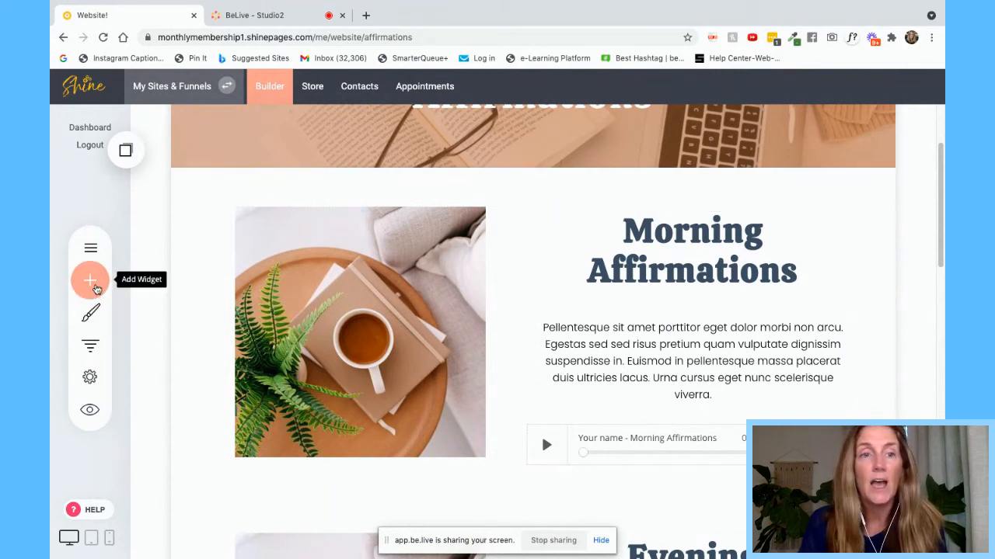
Step: Add a button between the Morning Affirmations text and audio player, labelled DOWNLOAD THE WORKSHEET
{"action": "left_click", "coordinate": [91, 281]}
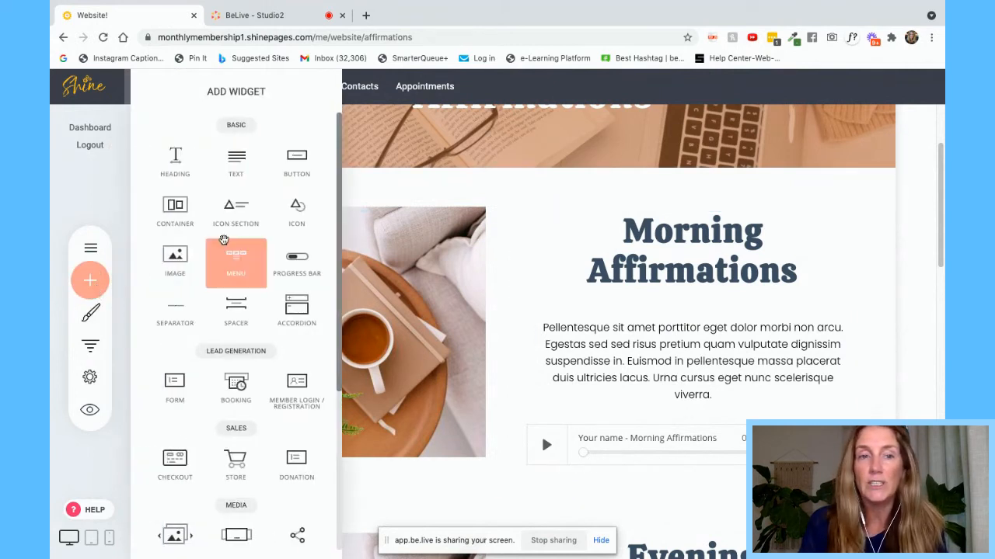
{"action": "left_click_drag", "start_coordinate": [297, 162], "coordinate": [665, 412]}
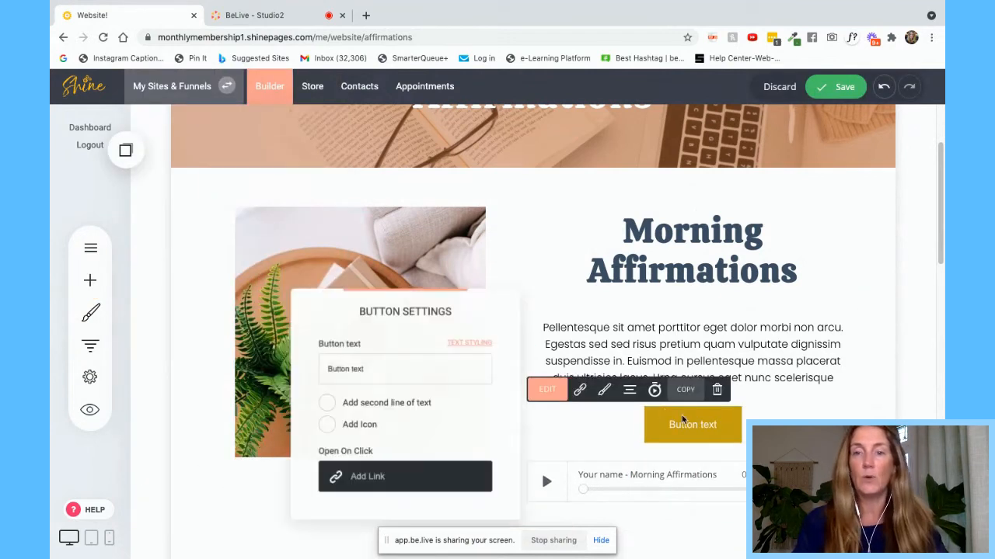
{"action": "left_click", "coordinate": [400, 364]}
{"action": "type", "text": "DOWNLOAD THE WORKSHEET"}
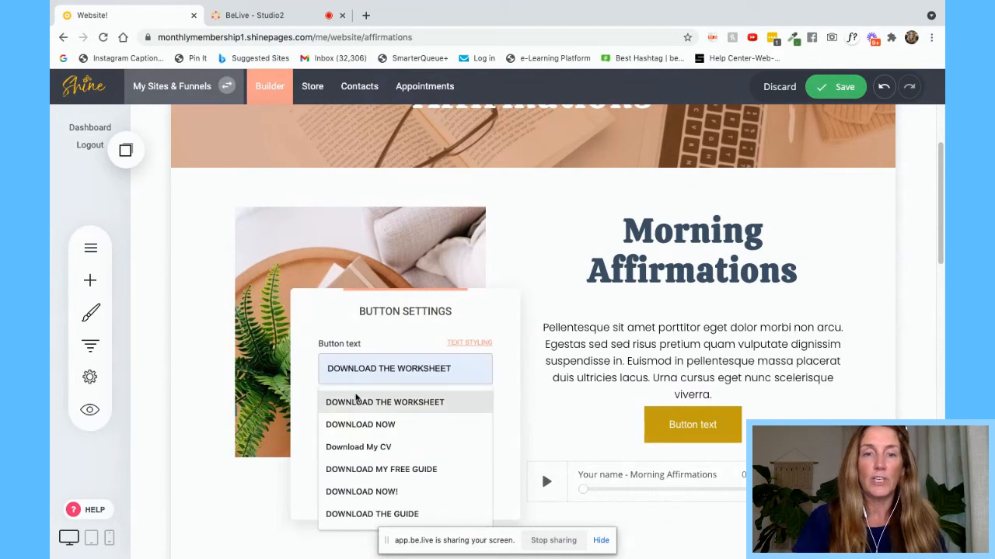
{"action": "left_click", "coordinate": [356, 399]}
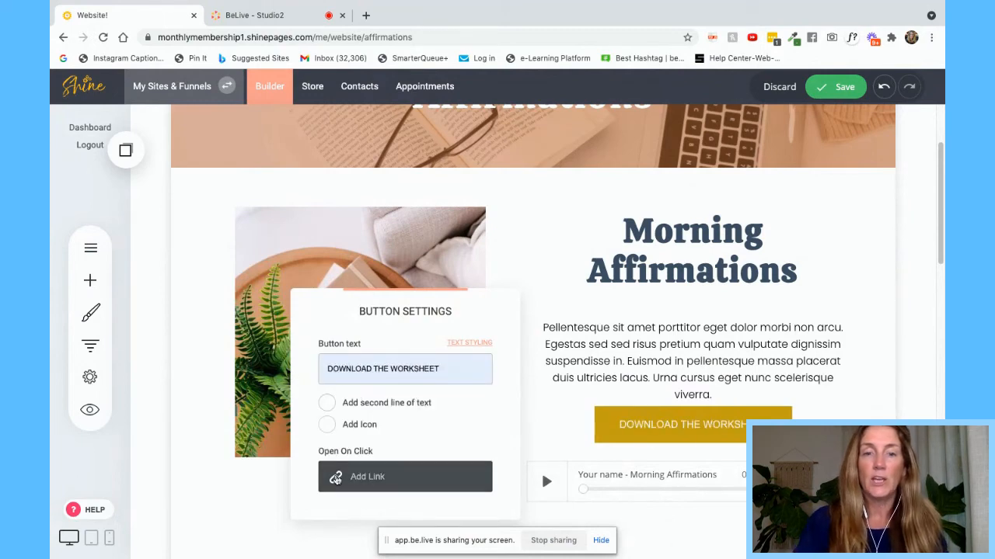
Step: Start a file link for the worksheet button and create a folder named PDFs in the file manager
{"action": "left_click", "coordinate": [336, 480]}
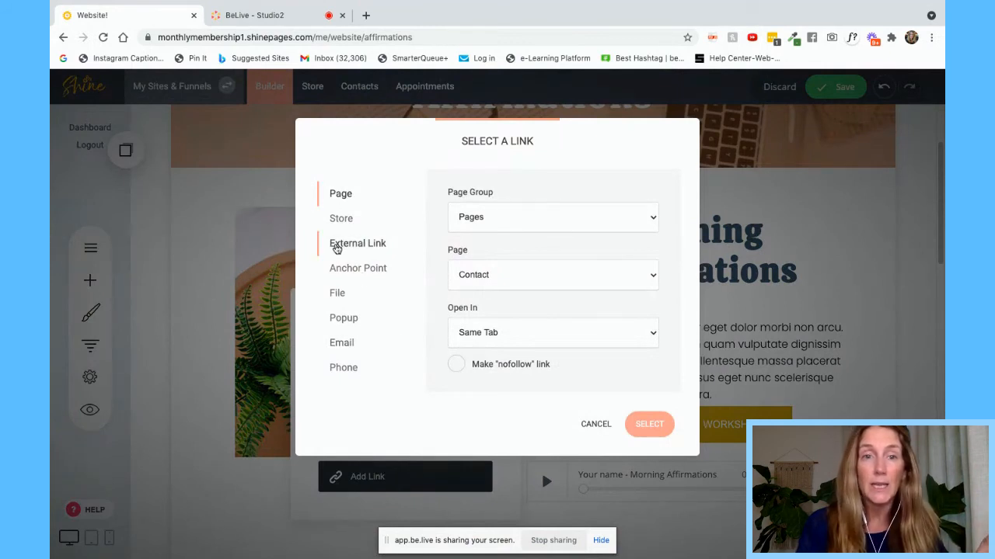
{"action": "left_click", "coordinate": [337, 294]}
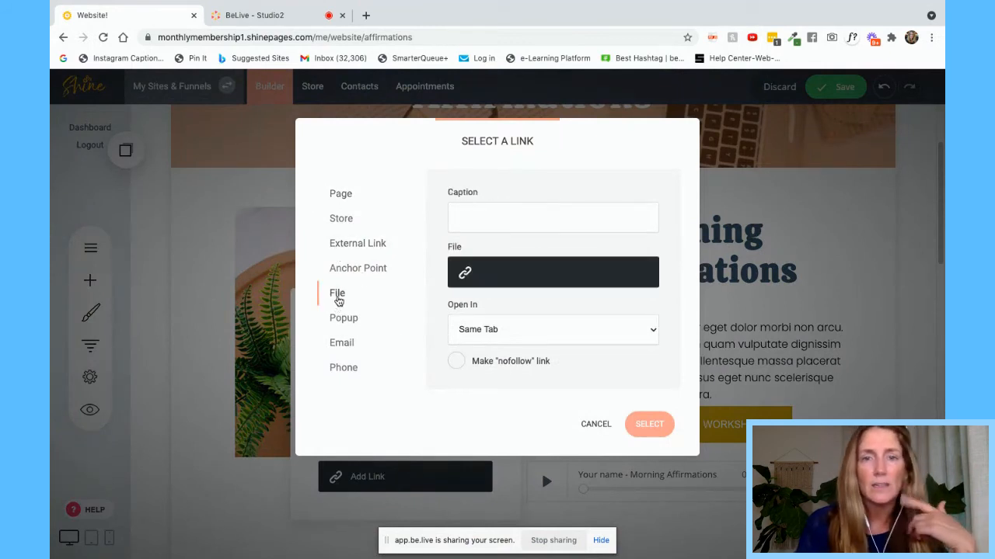
{"action": "left_click", "coordinate": [478, 274]}
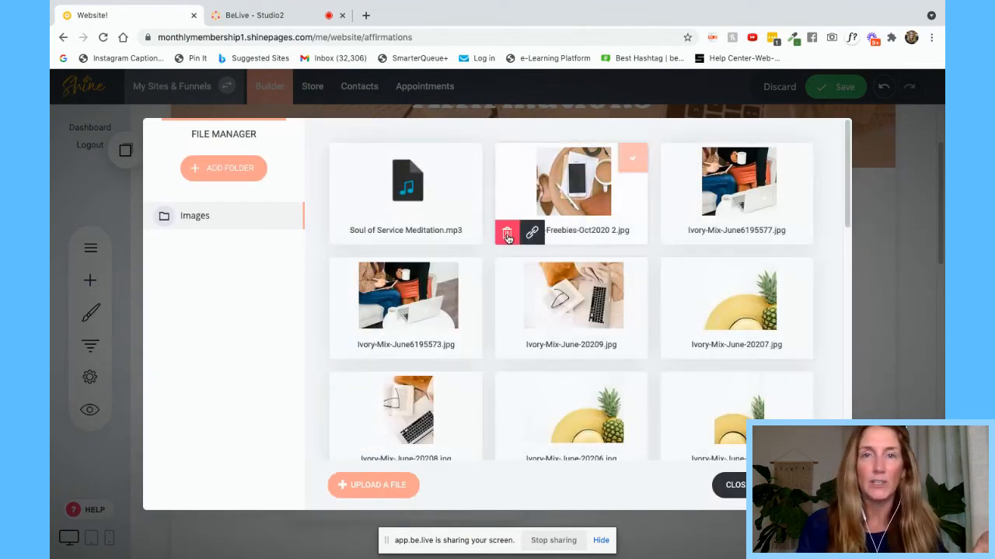
{"action": "left_click", "coordinate": [230, 170]}
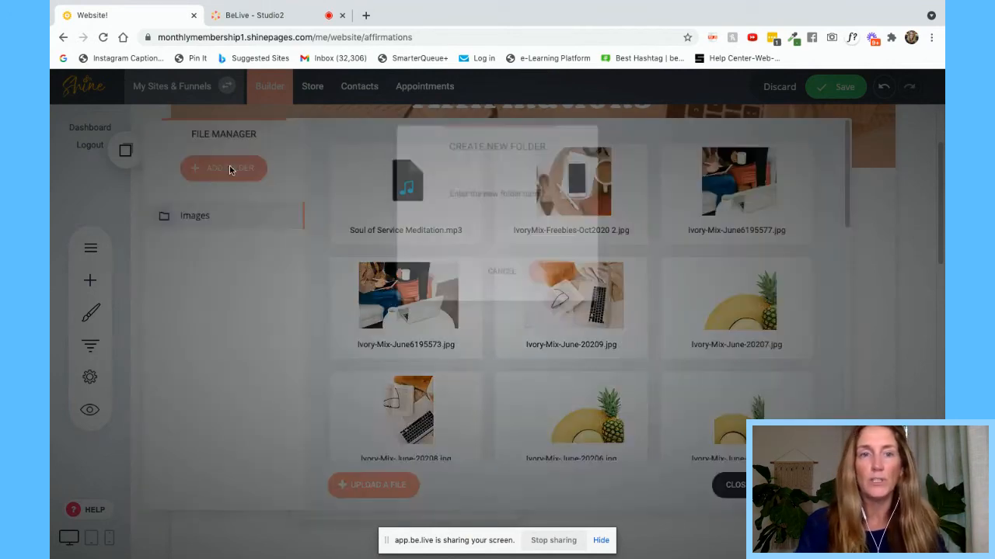
{"action": "type", "text": "PDFs"}
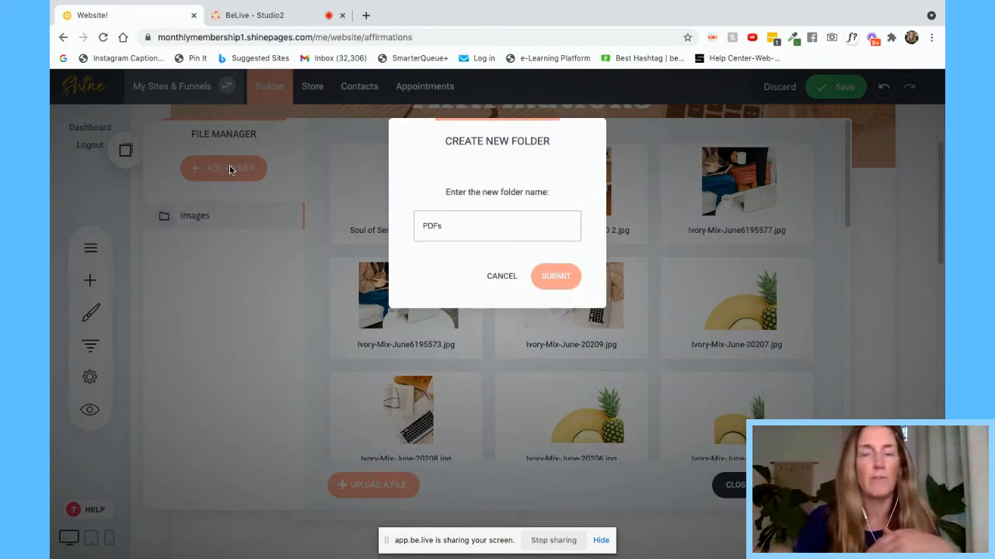
{"action": "left_click", "coordinate": [554, 277]}
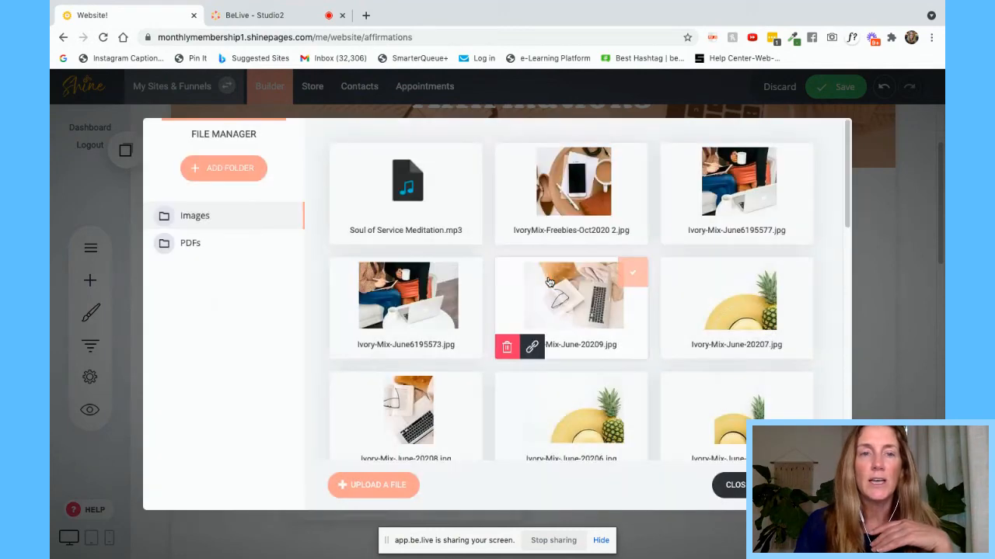
{"action": "left_click", "coordinate": [193, 242]}
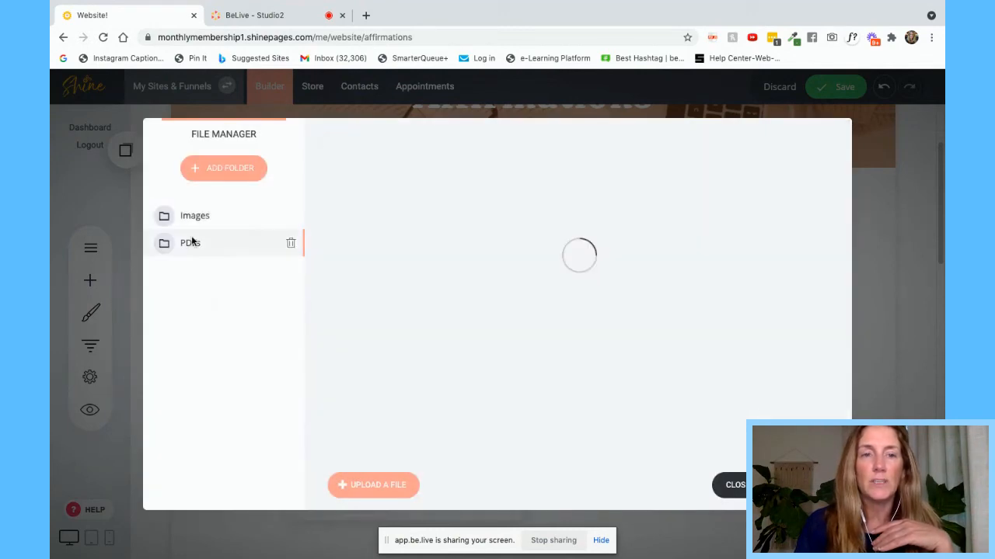
{"action": "left_click", "coordinate": [394, 485]}
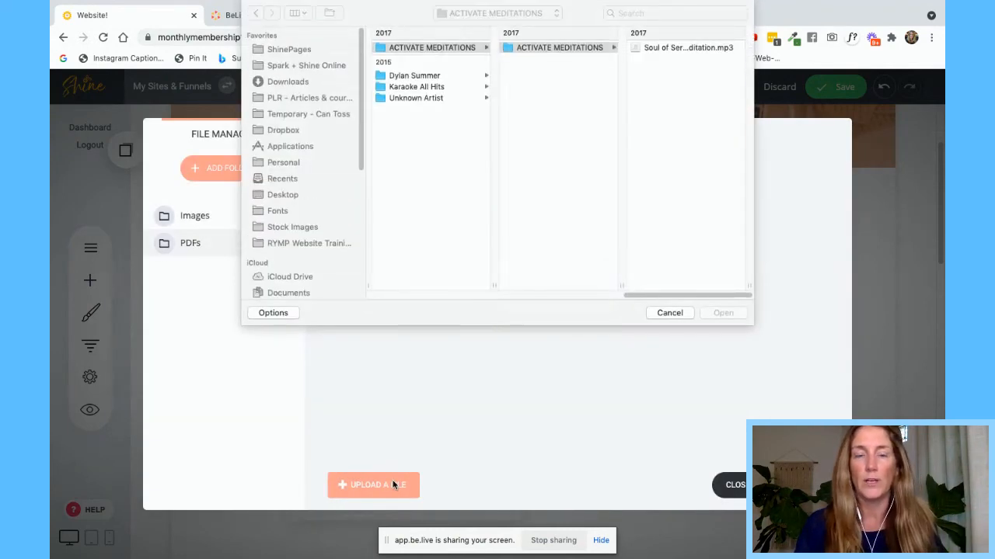
{"action": "left_click", "coordinate": [659, 313]}
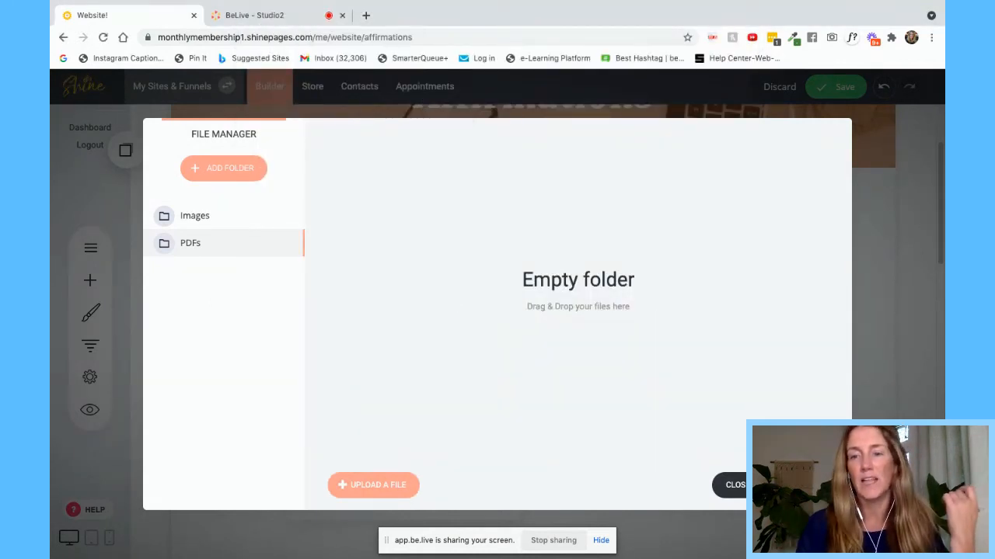
{"action": "left_click", "coordinate": [739, 486]}
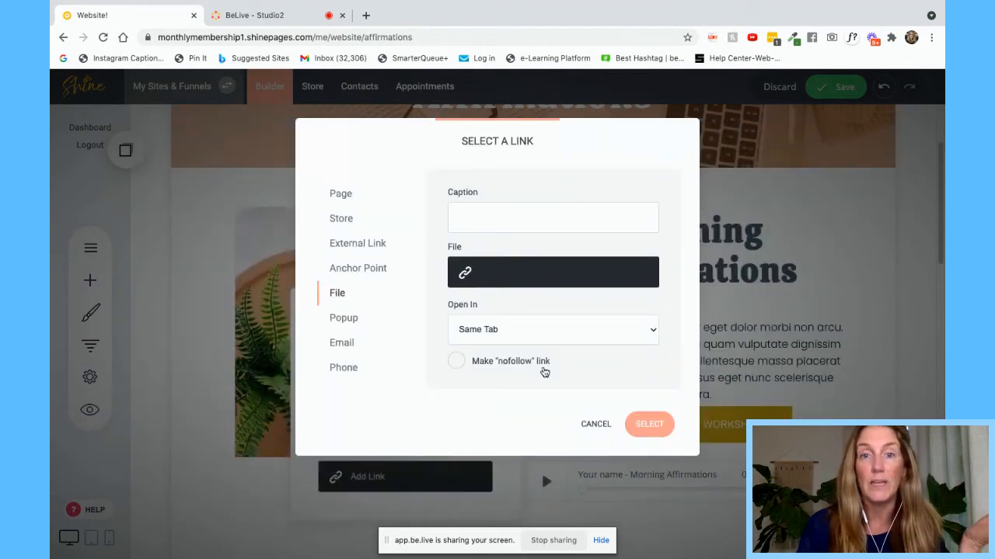
{"action": "left_click", "coordinate": [524, 335]}
{"action": "left_click", "coordinate": [515, 340]}
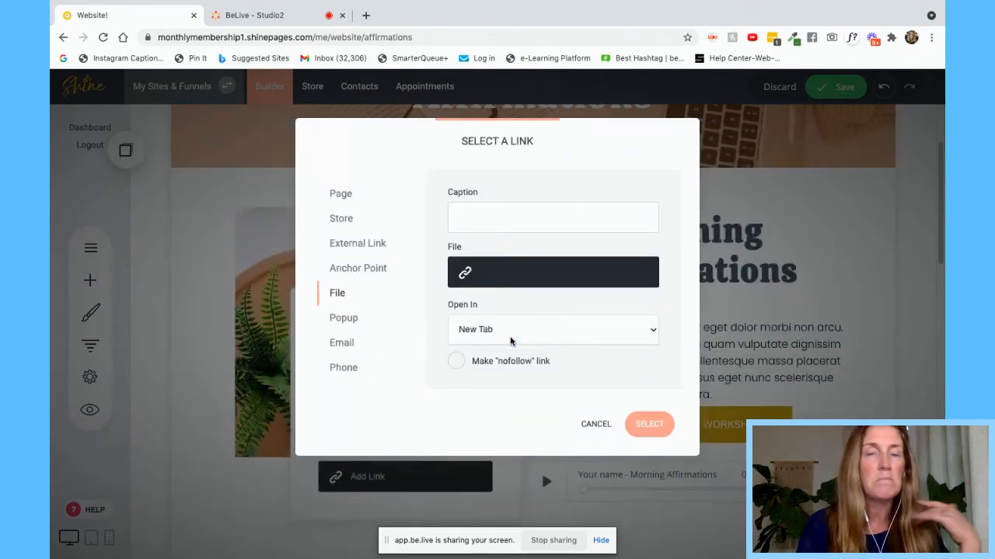
{"action": "left_click", "coordinate": [597, 425]}
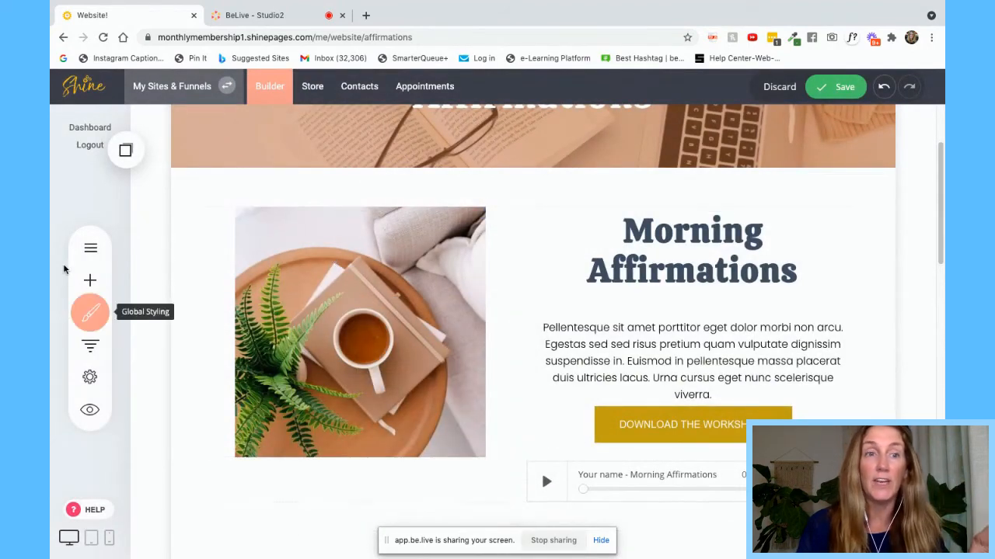
Step: Try to add a video widget between the Morning Affirmations heading and its text
{"action": "left_click", "coordinate": [88, 280]}
{"action": "scroll", "coordinate": [206, 429], "scroll_direction": "down", "scroll_amount": 4}
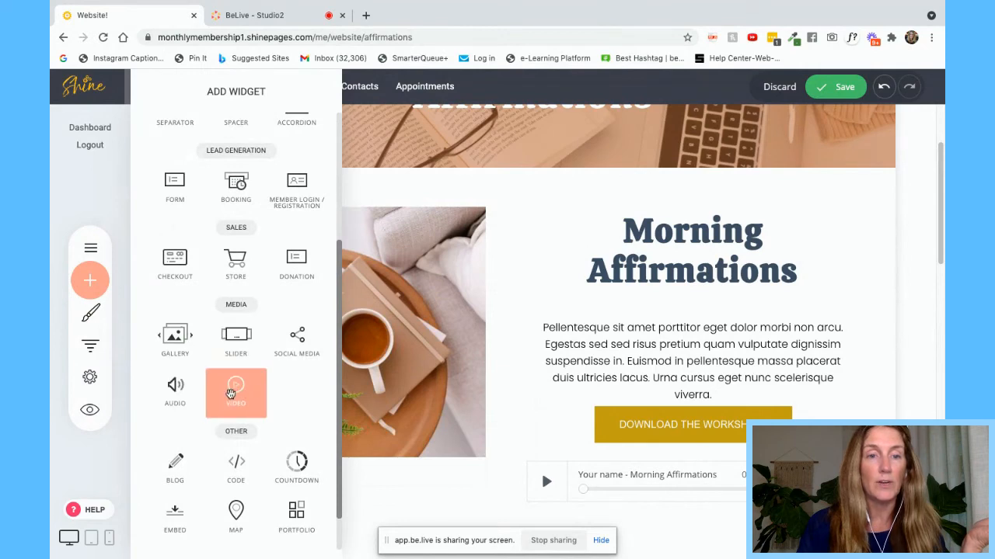
{"action": "left_click_drag", "start_coordinate": [230, 395], "coordinate": [675, 325]}
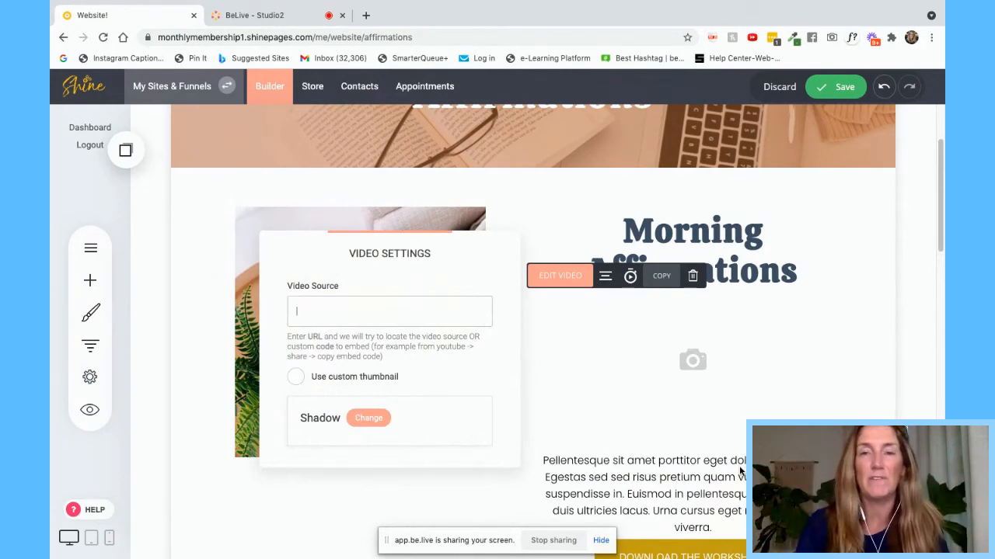
{"action": "left_click", "coordinate": [811, 255]}
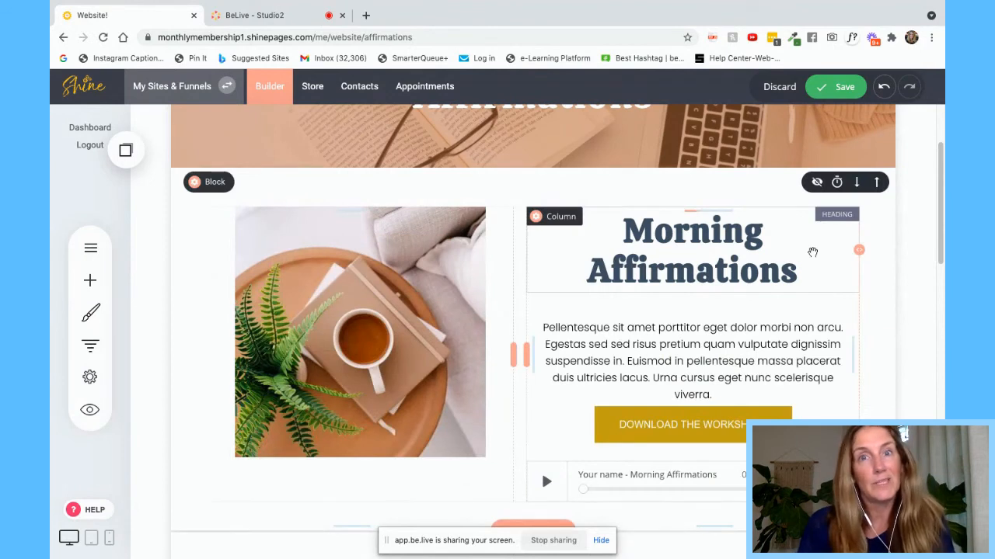
Step: Save the changes made to the Affirmations page
{"action": "left_click", "coordinate": [844, 87]}
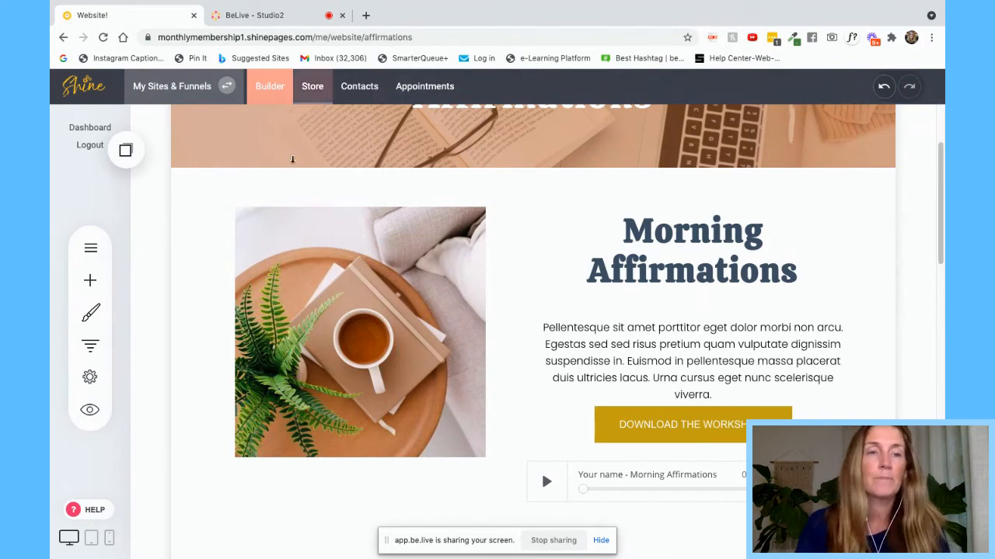
Step: Open the Welcome page's settings, try Public page access, and set the access back to Members Only
{"action": "left_click", "coordinate": [90, 247]}
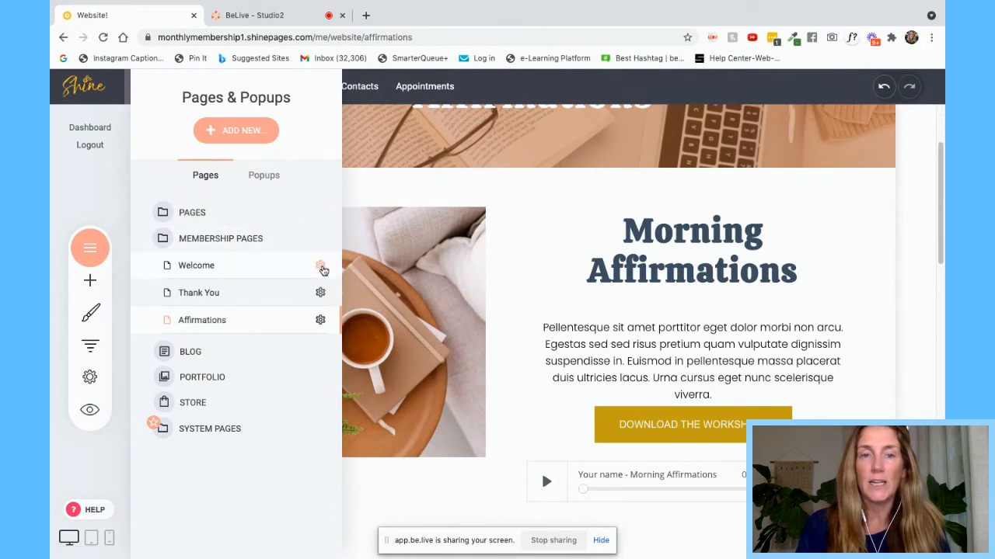
{"action": "left_click", "coordinate": [320, 267]}
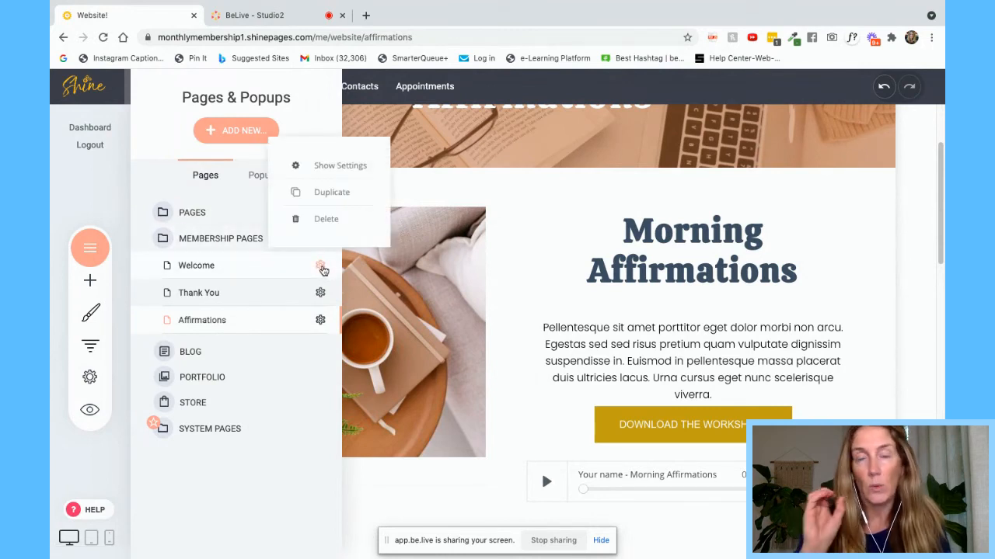
{"action": "left_click", "coordinate": [341, 167]}
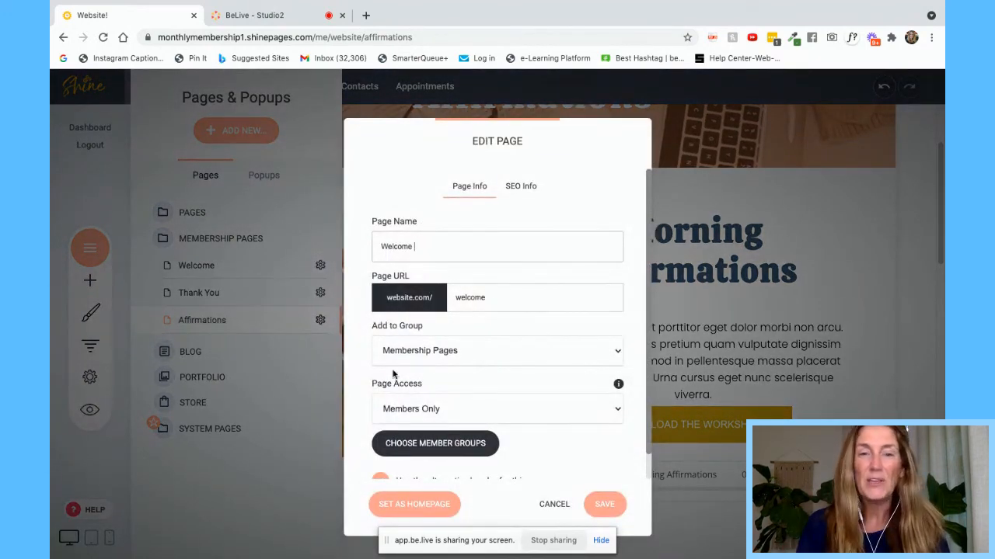
{"action": "left_click", "coordinate": [459, 410]}
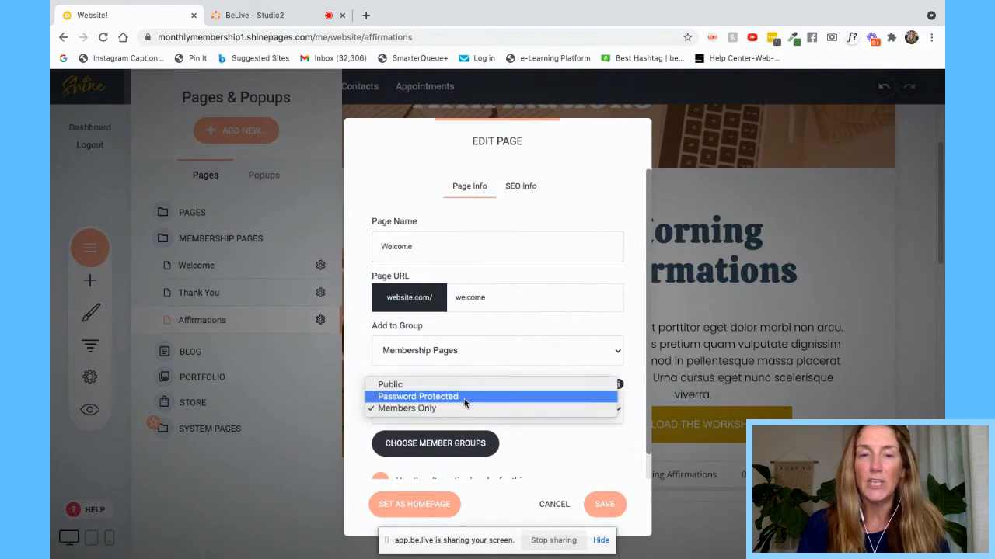
{"action": "left_click", "coordinate": [464, 386]}
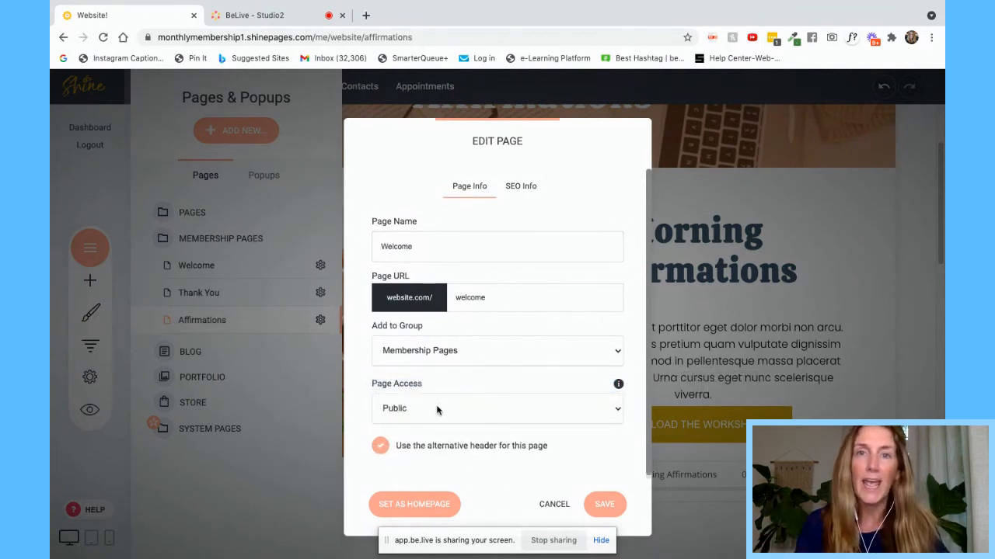
{"action": "left_click", "coordinate": [436, 410]}
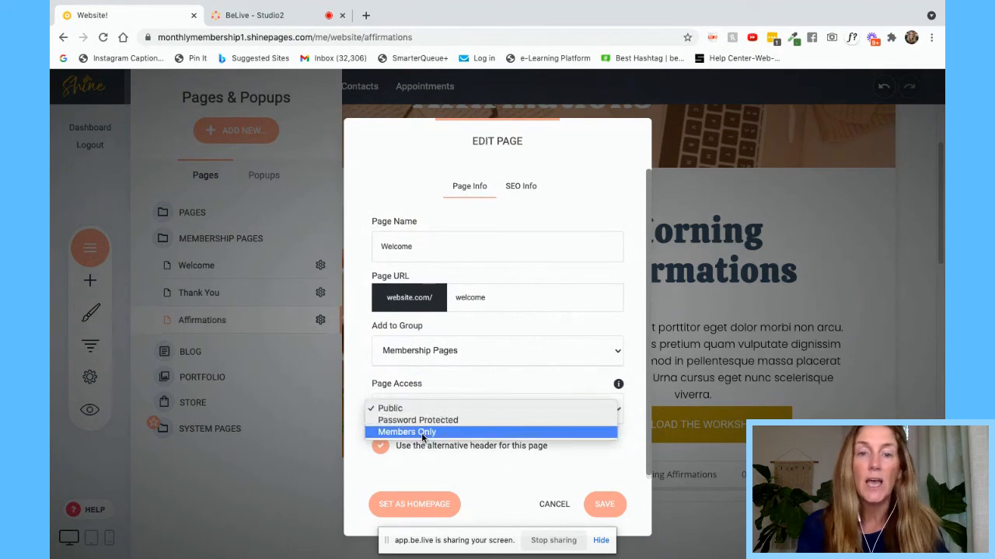
{"action": "left_click", "coordinate": [424, 432]}
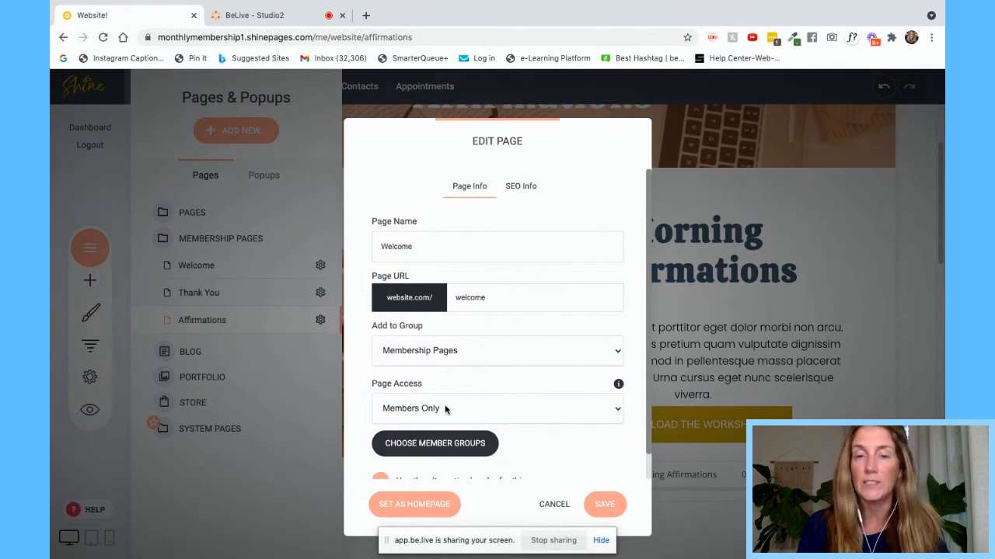
Step: Grant access to the Welcome page to Your Membership Group and save the page settings
{"action": "left_click", "coordinate": [432, 445]}
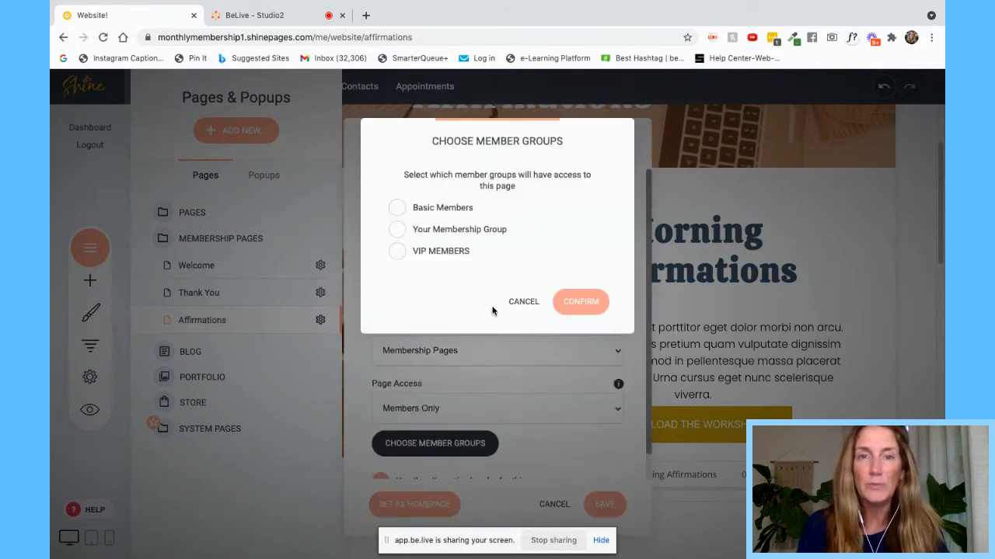
{"action": "left_click", "coordinate": [397, 230]}
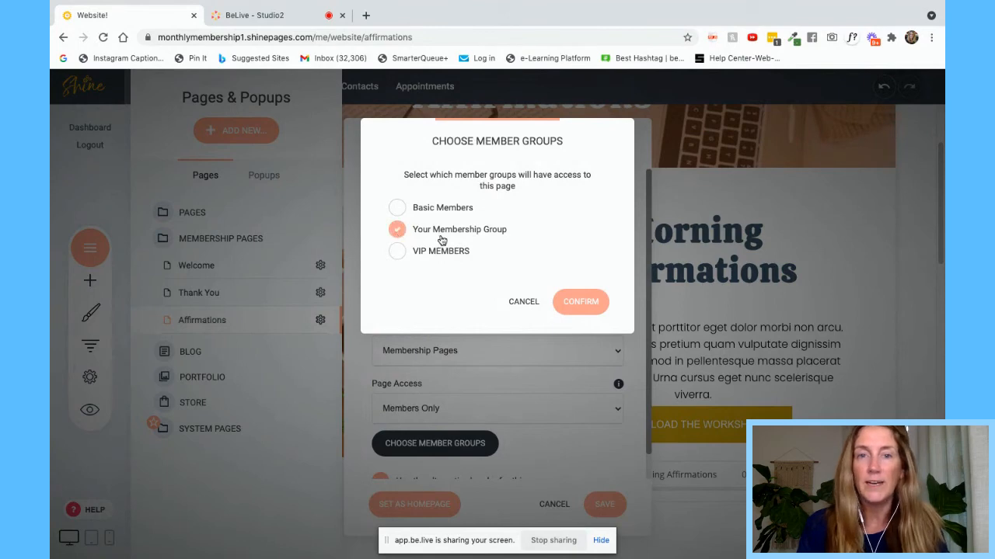
{"action": "left_click", "coordinate": [581, 302]}
{"action": "left_click", "coordinate": [606, 503]}
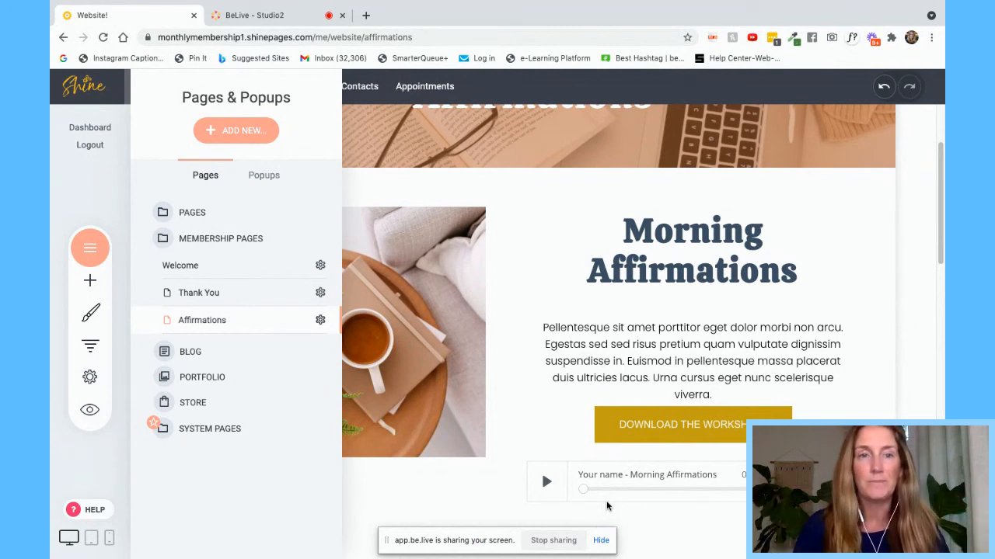
Step: Set the Thank You page's access to Members Only, grant it to Your Membership Group, and save the page settings
{"action": "left_click", "coordinate": [321, 293]}
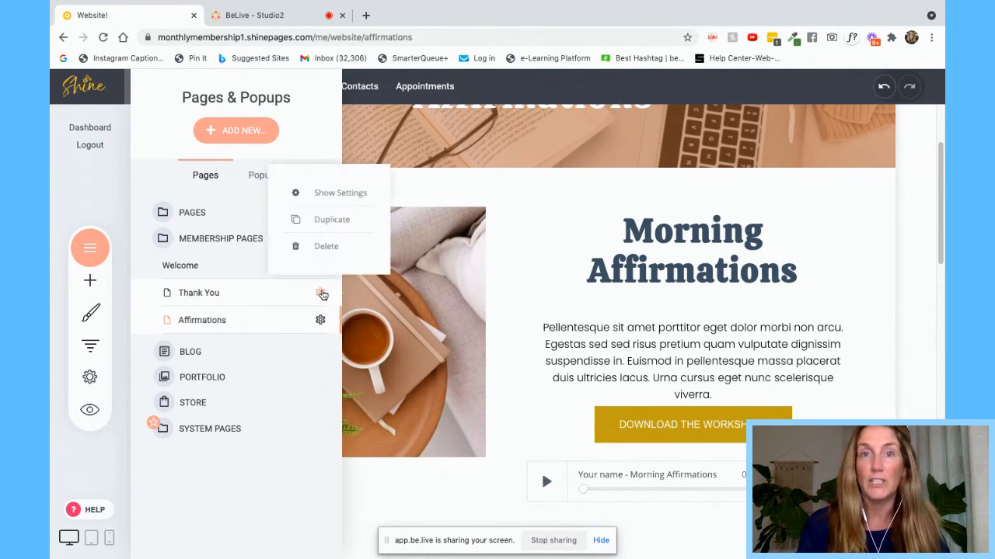
{"action": "left_click", "coordinate": [360, 195]}
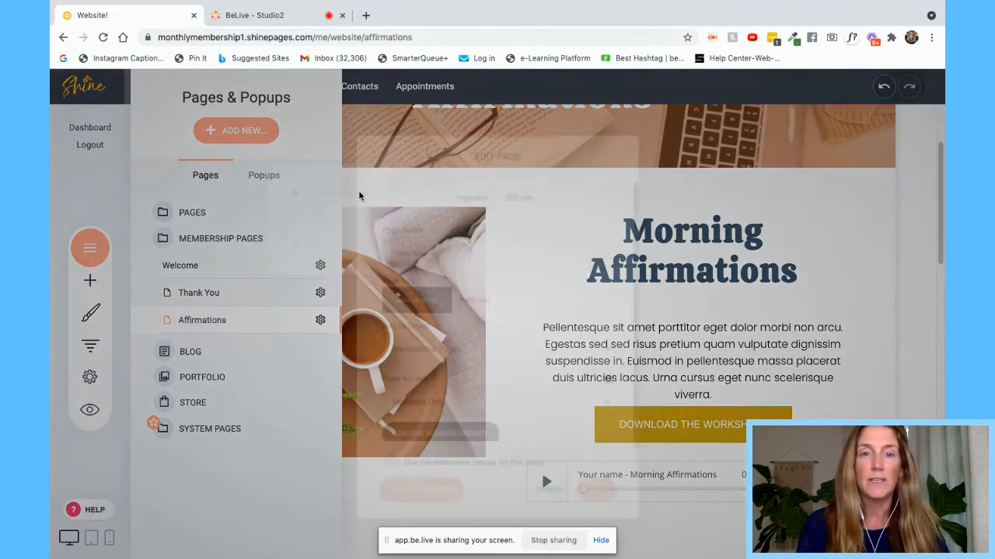
{"action": "left_click", "coordinate": [435, 409]}
{"action": "left_click", "coordinate": [435, 409]}
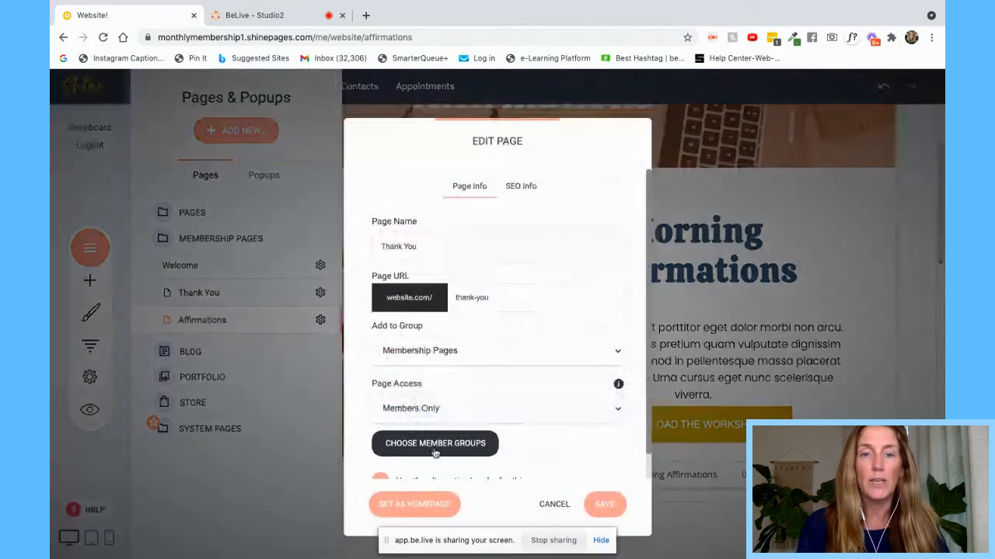
{"action": "left_click", "coordinate": [435, 446]}
{"action": "left_click", "coordinate": [397, 230]}
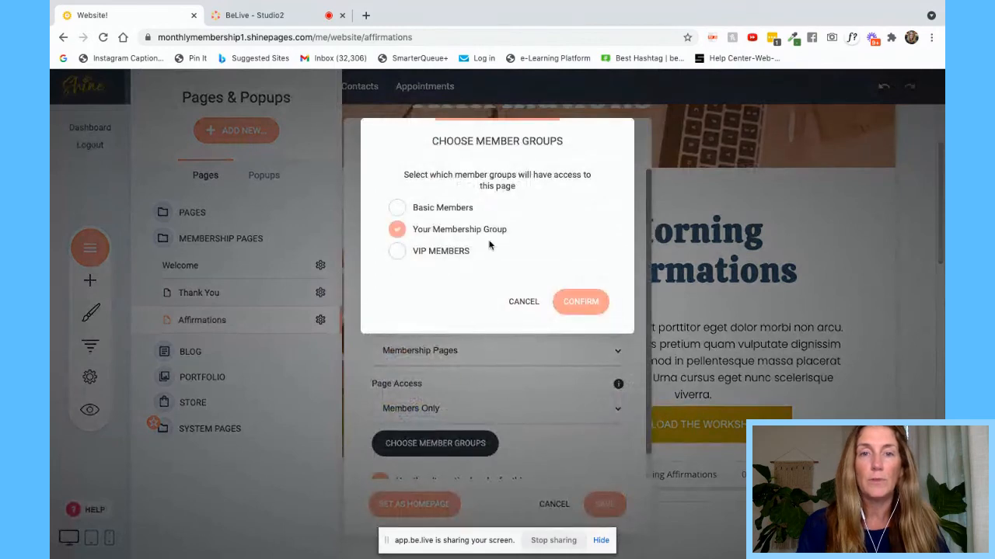
{"action": "left_click", "coordinate": [589, 305]}
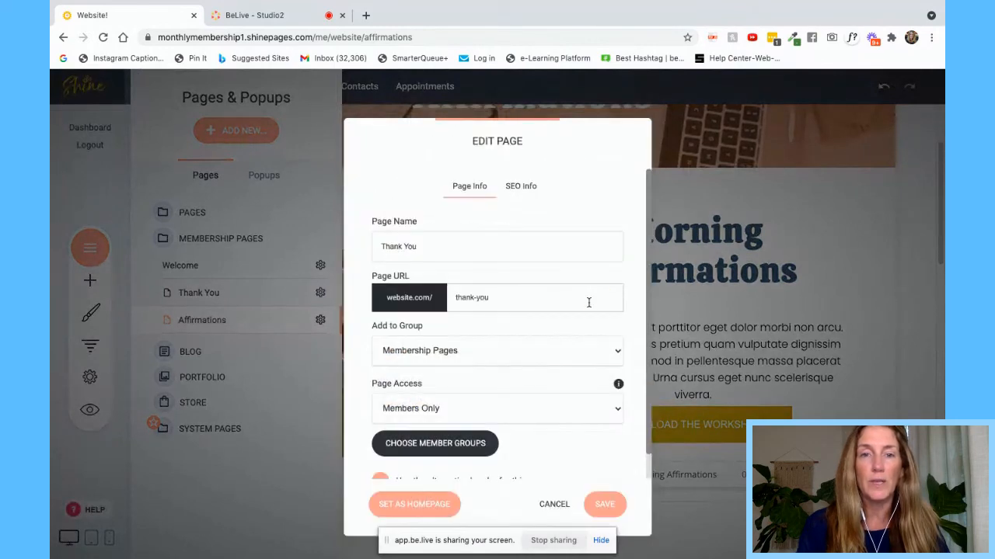
{"action": "left_click", "coordinate": [604, 504]}
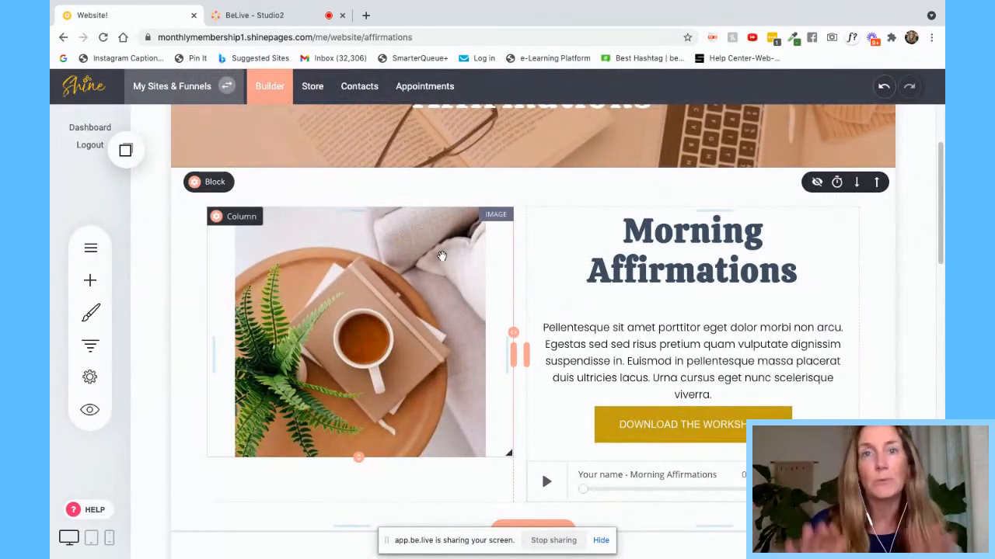
Step: Duplicate the Affirmations page in the Membership Pages group
{"action": "left_click", "coordinate": [91, 248]}
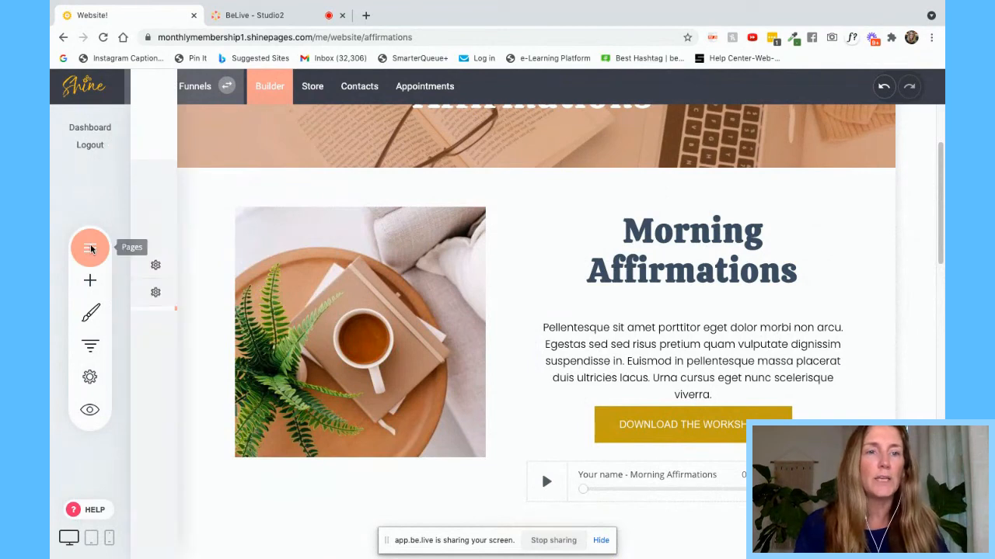
{"action": "left_click", "coordinate": [320, 320]}
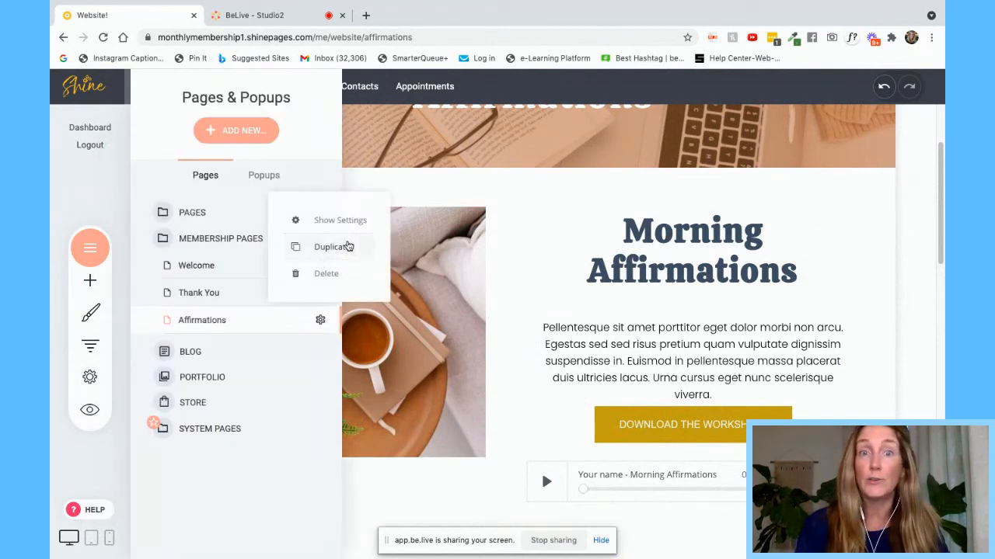
{"action": "left_click", "coordinate": [332, 246]}
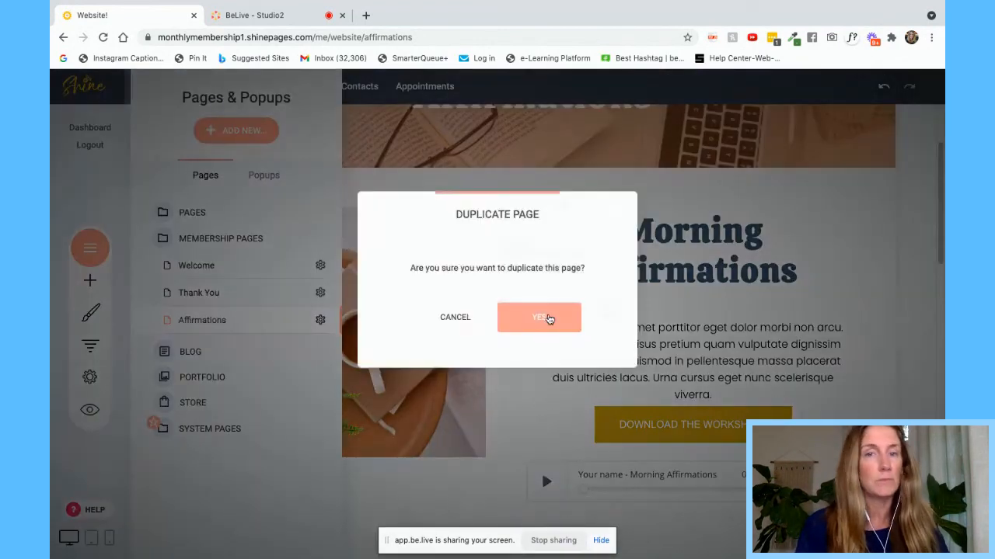
{"action": "left_click", "coordinate": [544, 317]}
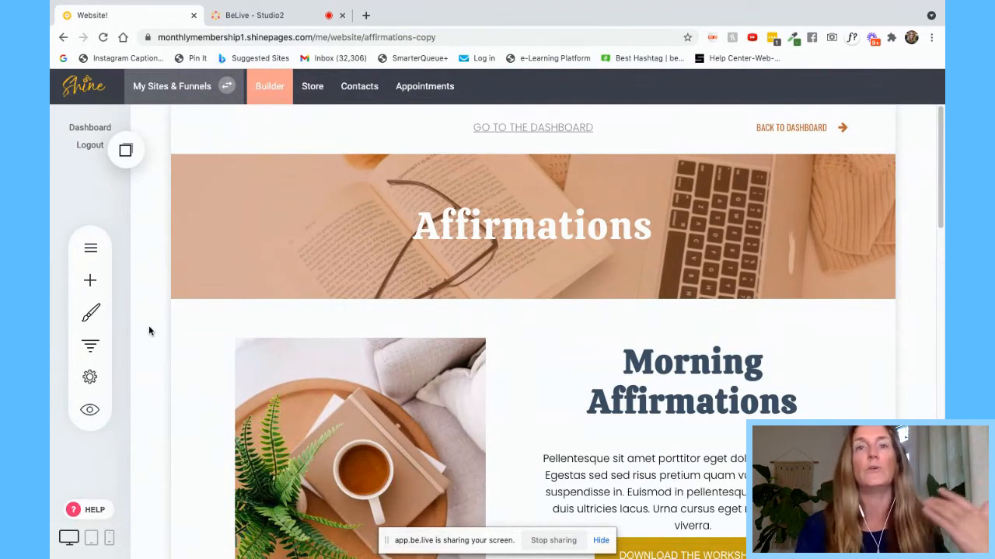
Step: Rename the duplicated Affirmations page Recipes, set its URL to recipes, and save the page settings
{"action": "left_click", "coordinate": [91, 250]}
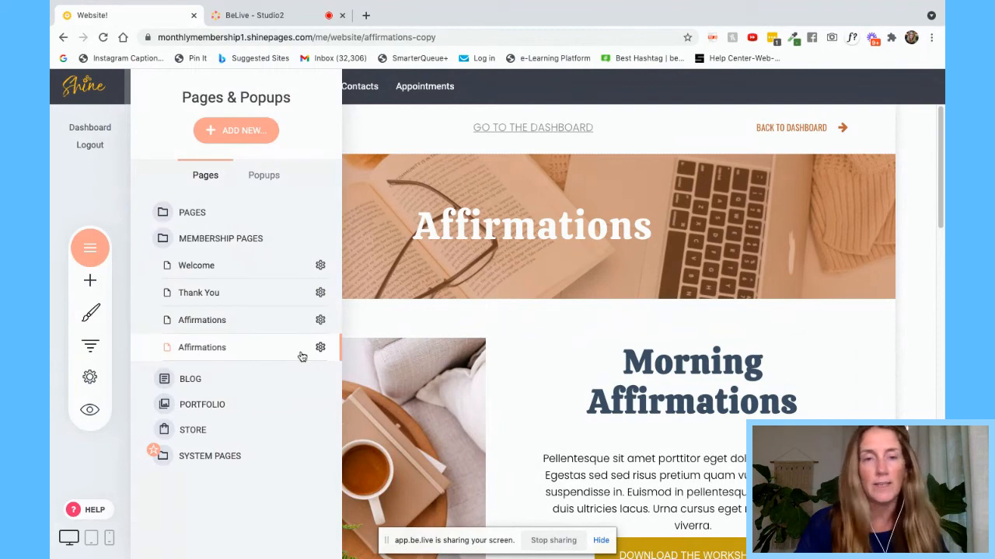
{"action": "left_click", "coordinate": [319, 348]}
{"action": "left_click", "coordinate": [327, 249]}
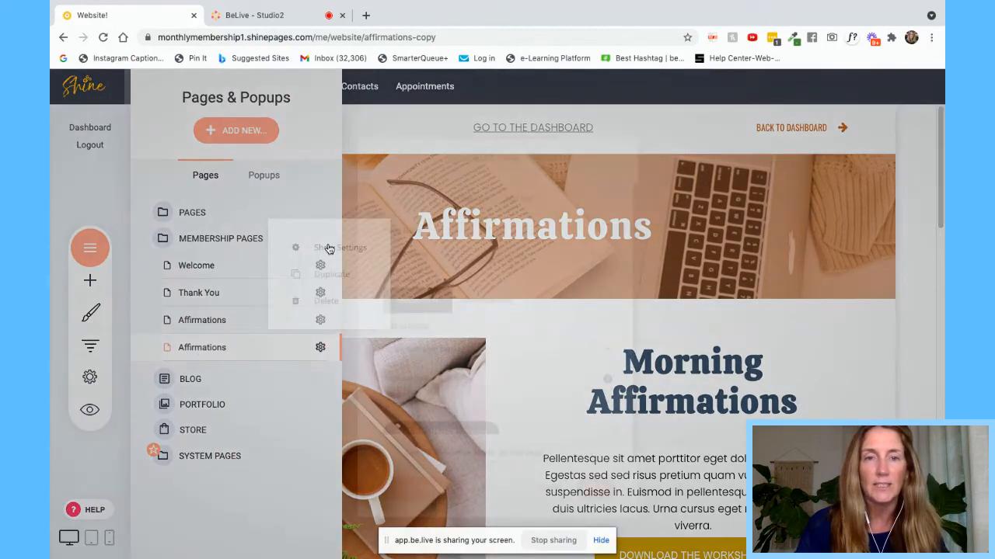
{"action": "type", "text": "Rec"}
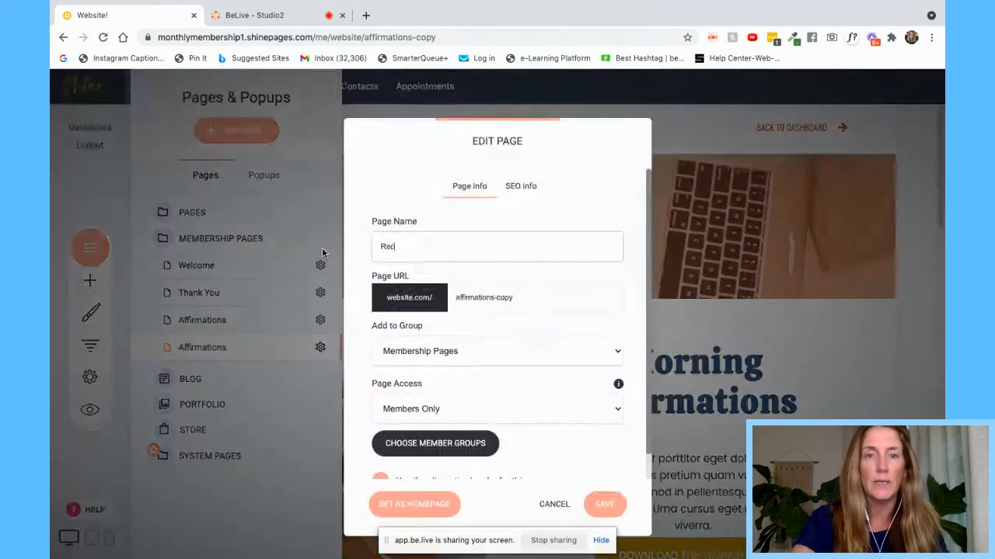
{"action": "type", "text": "ipes"}
{"action": "left_click", "coordinate": [542, 295]}
{"action": "left_click_drag", "start_coordinate": [541, 295], "coordinate": [408, 297]}
{"action": "type", "text": "r"}
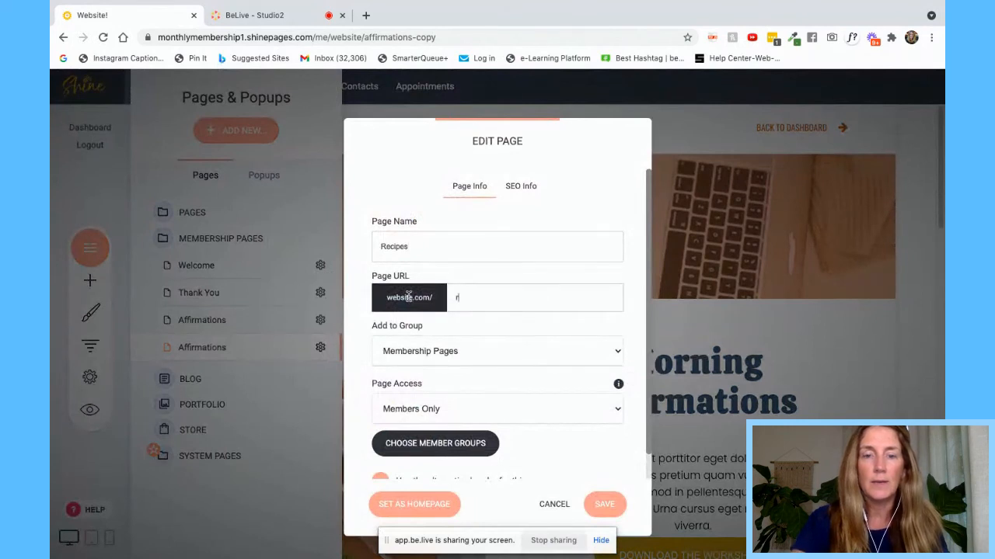
{"action": "type", "text": "ecipes"}
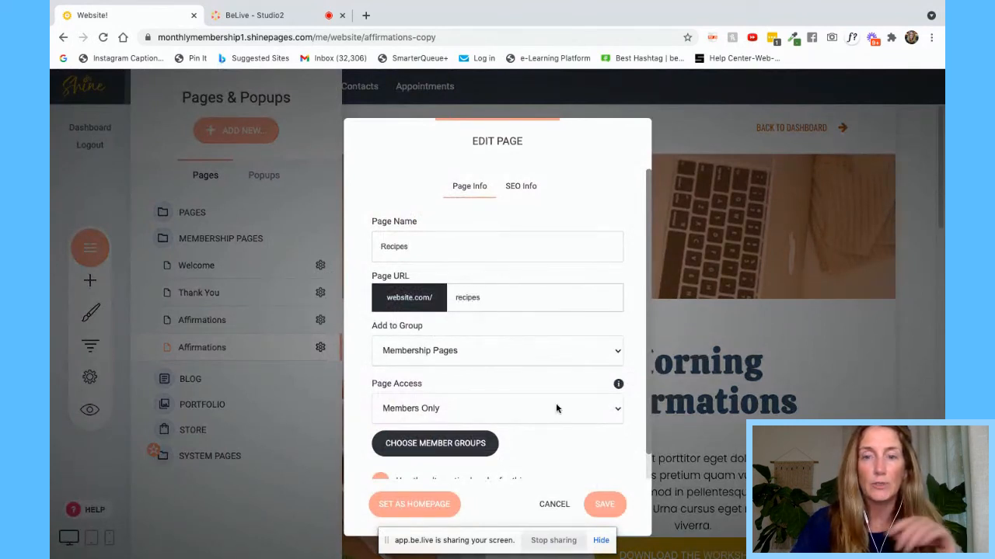
{"action": "left_click", "coordinate": [604, 504]}
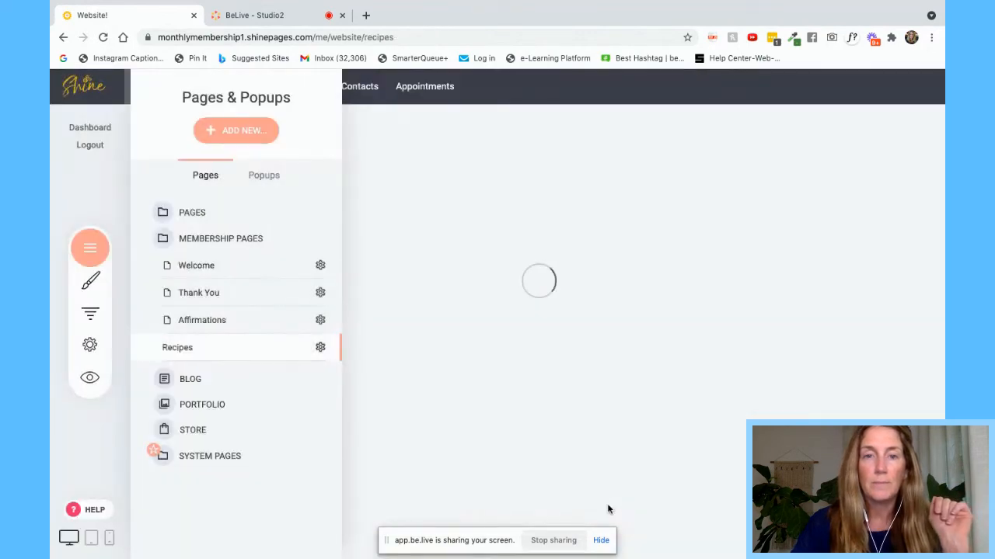
{"action": "left_click", "coordinate": [609, 509]}
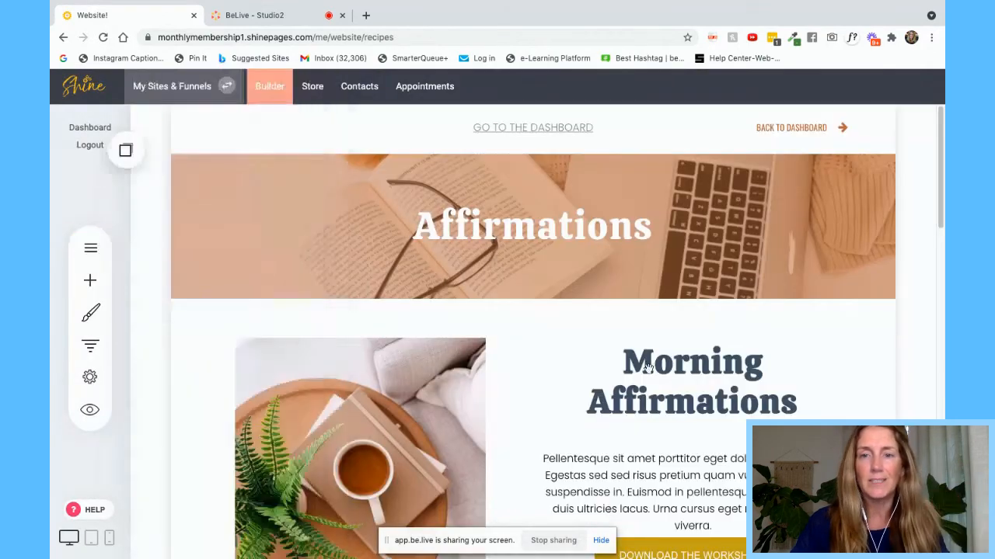
Step: Replace the banner heading on the Recipes page with "Recipes" and save the page
{"action": "left_click", "coordinate": [625, 364]}
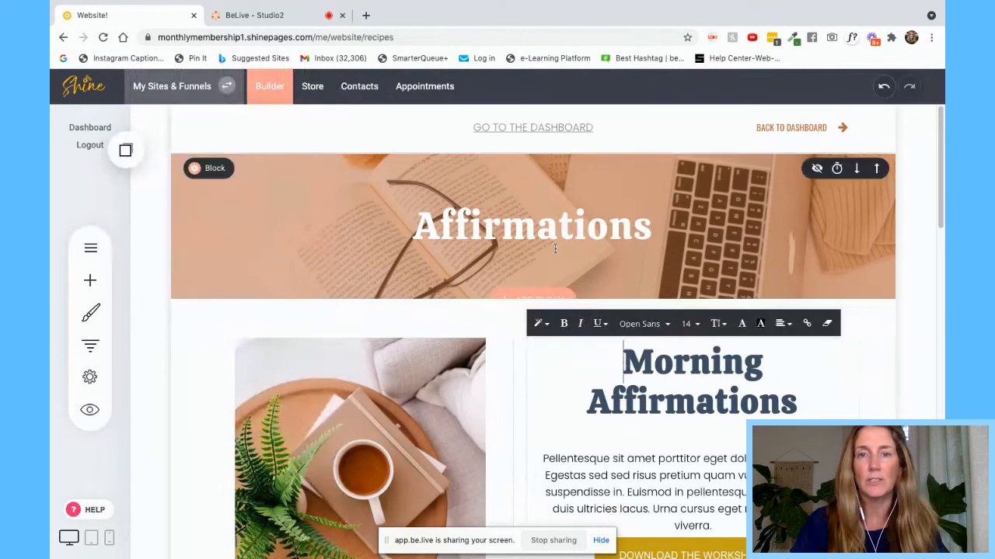
{"action": "left_click", "coordinate": [439, 229]}
{"action": "left_click_drag", "start_coordinate": [415, 224], "coordinate": [645, 226]}
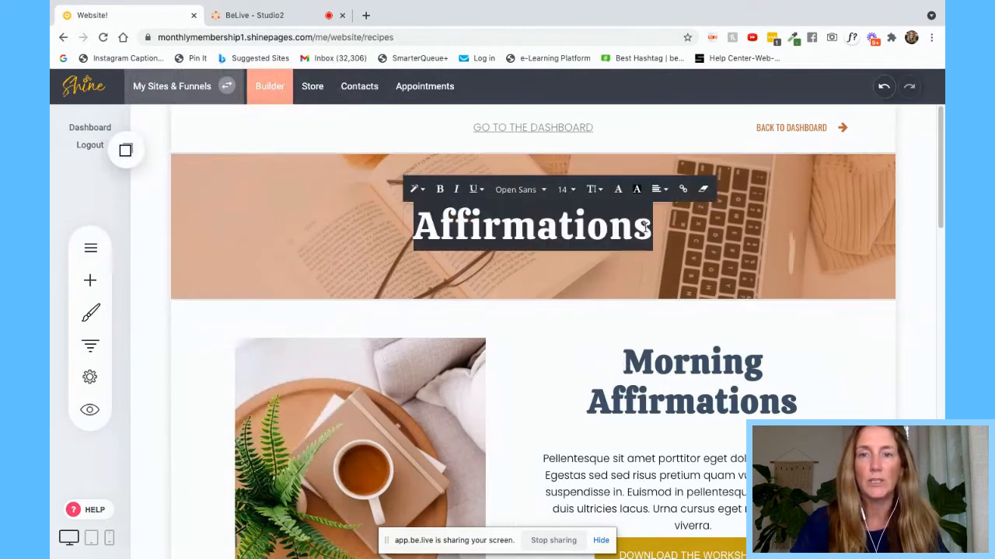
{"action": "type", "text": "Recipes"}
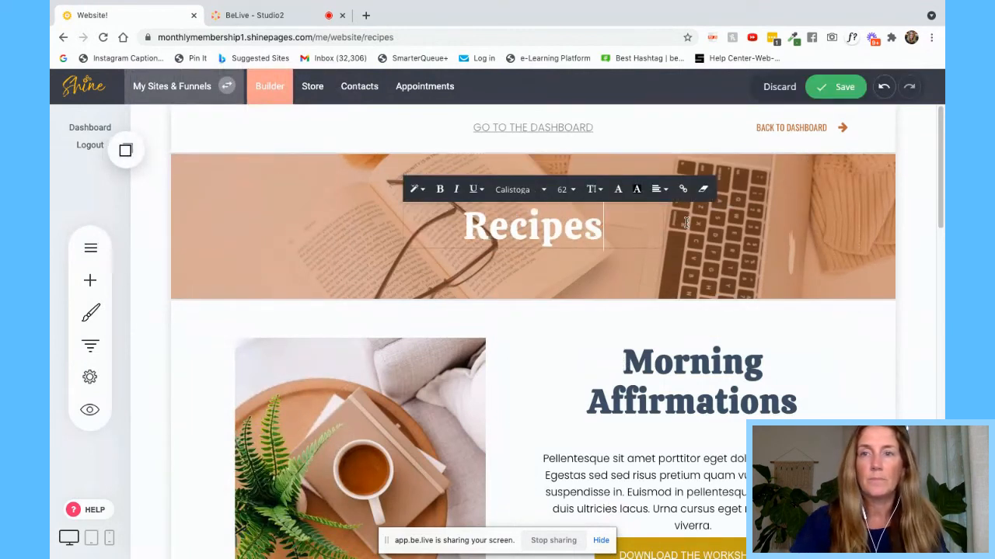
{"action": "left_click", "coordinate": [836, 87]}
Step: Replace the Morning Affirmations heading on the Recipes page with "Healthy Smoothie" and save the page
{"action": "left_click", "coordinate": [649, 406]}
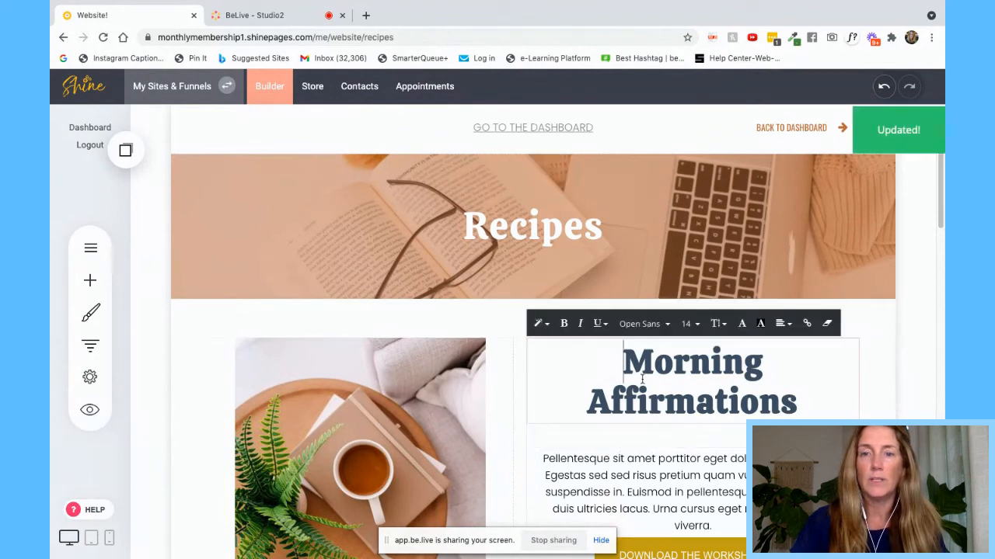
{"action": "left_click_drag", "start_coordinate": [623, 362], "coordinate": [785, 393]}
{"action": "type", "text": "Heal"}
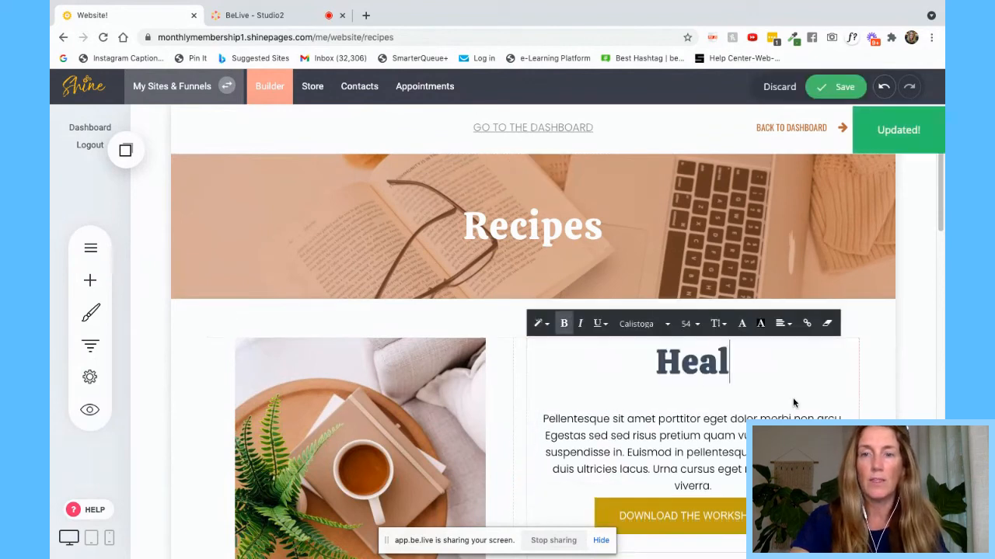
{"action": "type", "text": "thy Smoothie"}
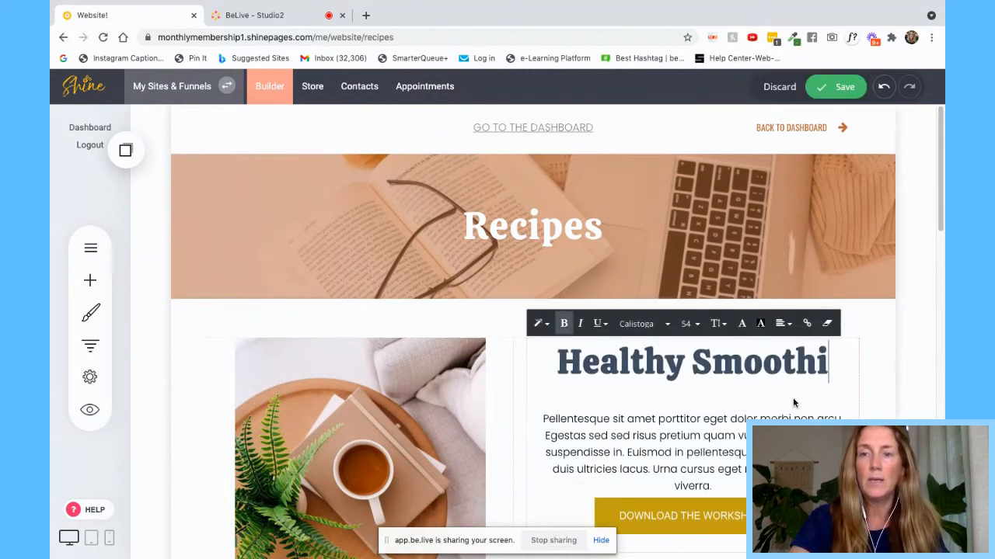
{"action": "left_click", "coordinate": [833, 88]}
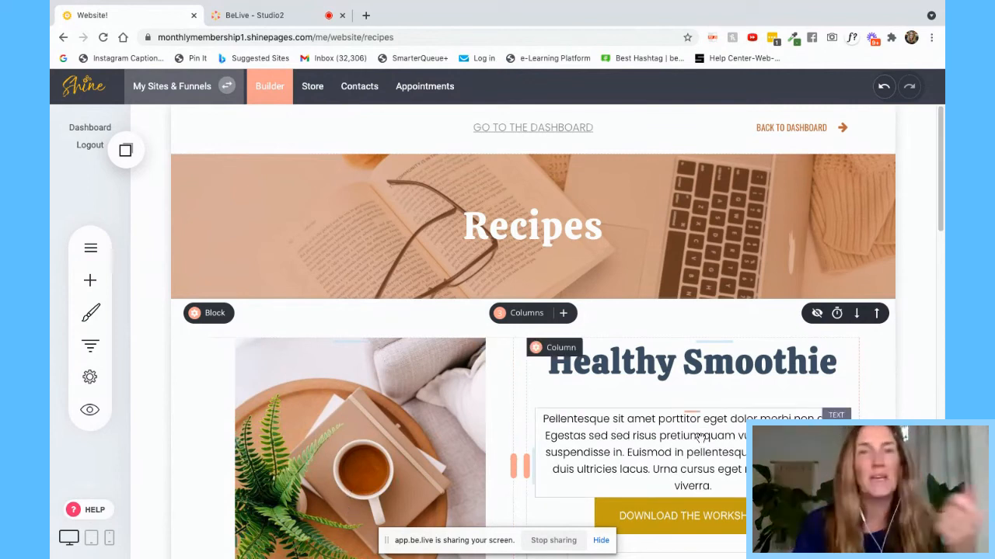
{"action": "scroll", "coordinate": [672, 456], "scroll_direction": "down", "scroll_amount": 1}
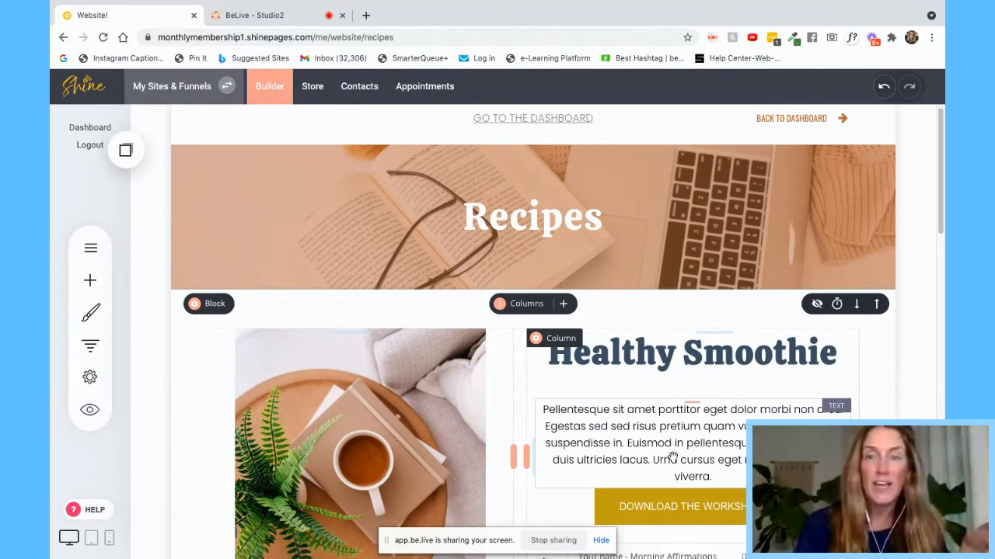
{"action": "scroll", "coordinate": [672, 457], "scroll_direction": "down", "scroll_amount": 3}
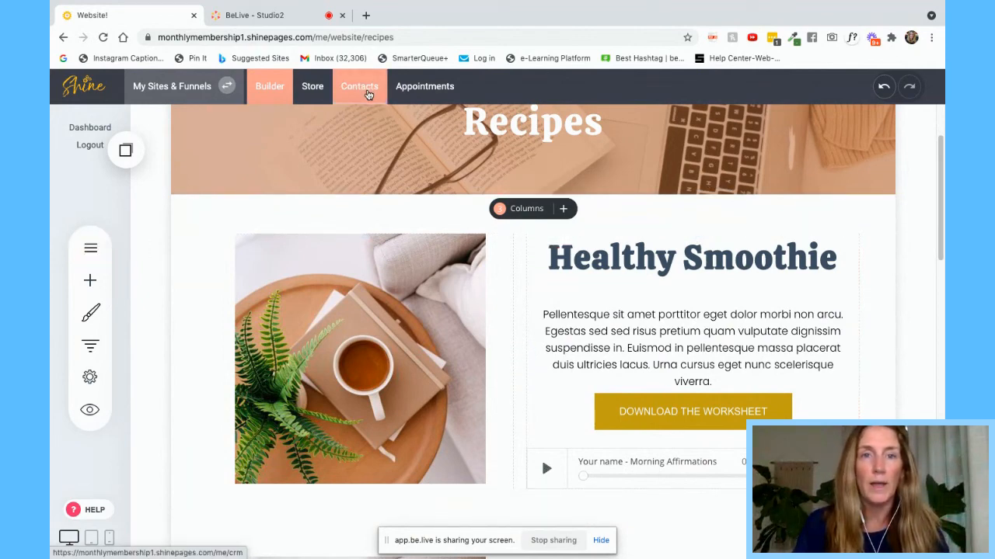
Step: Open the Welcome page in the builder and review its monthly lessons and member library sections
{"action": "left_click", "coordinate": [367, 93]}
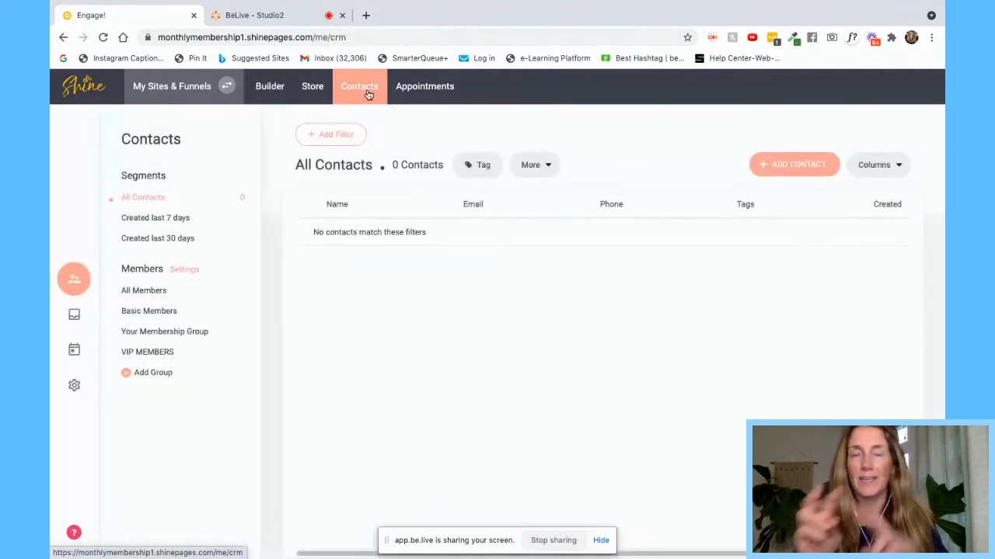
{"action": "left_click", "coordinate": [272, 85]}
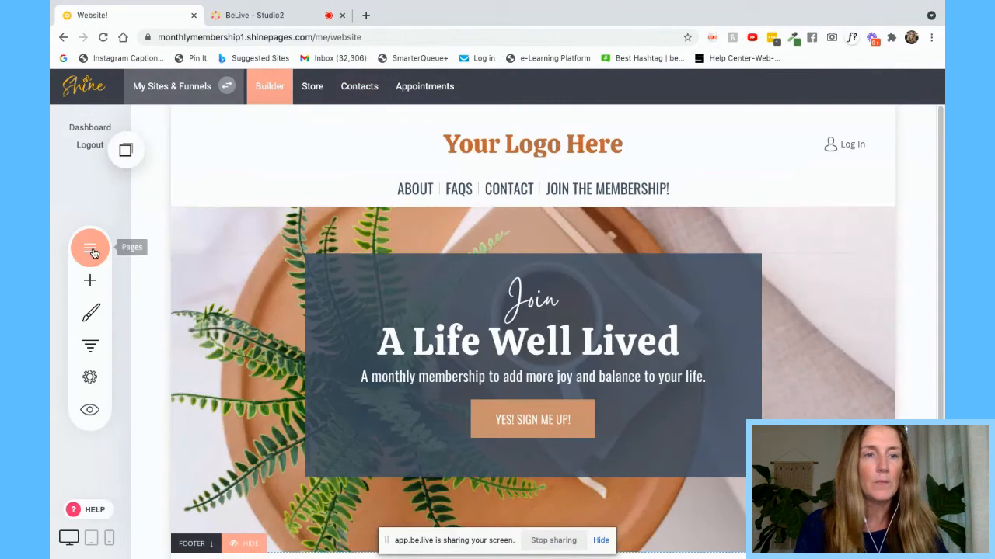
{"action": "left_click", "coordinate": [91, 249]}
{"action": "left_click", "coordinate": [208, 410]}
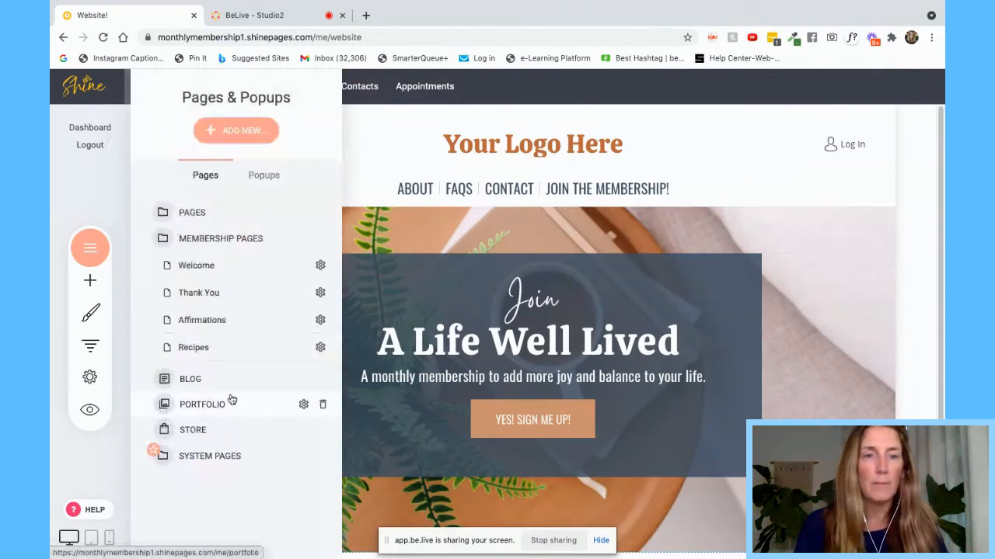
{"action": "left_click", "coordinate": [197, 265]}
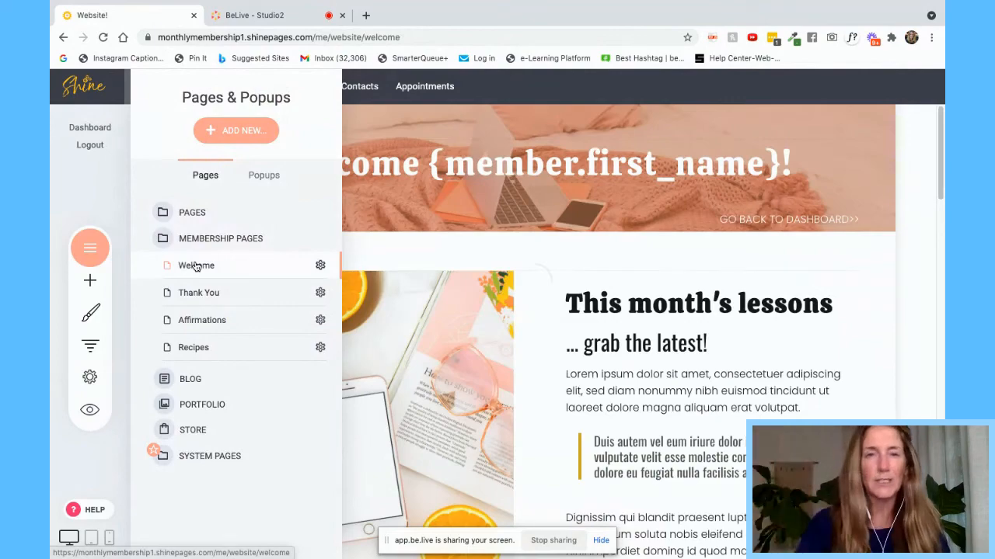
{"action": "left_click", "coordinate": [404, 259]}
{"action": "scroll", "coordinate": [405, 257], "scroll_direction": "down", "scroll_amount": 5}
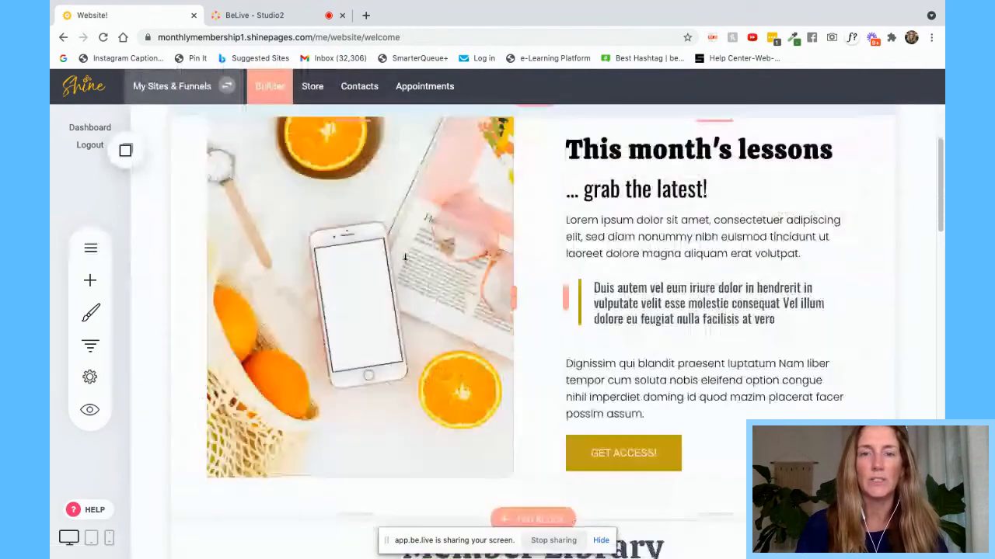
{"action": "scroll", "coordinate": [405, 257], "scroll_direction": "down", "scroll_amount": 10}
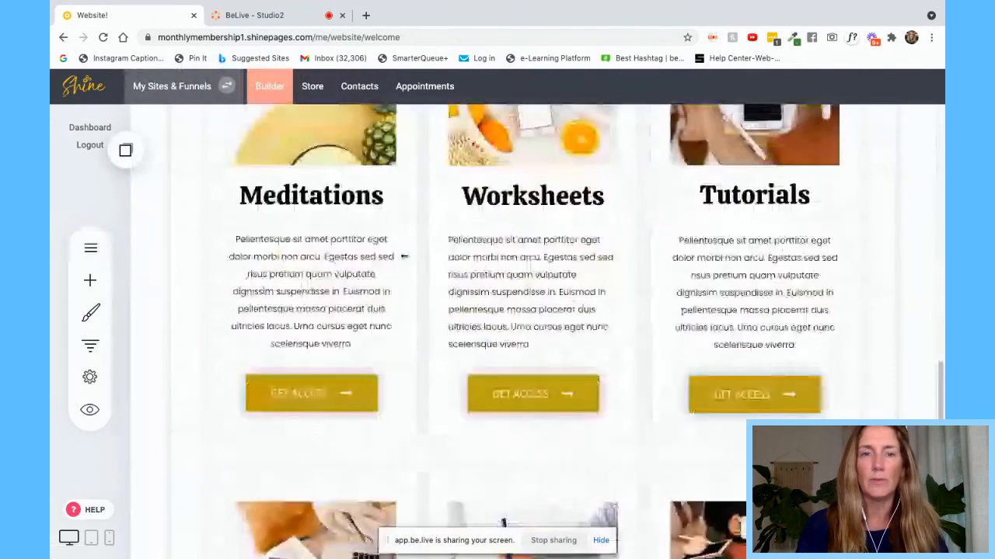
{"action": "scroll", "coordinate": [404, 257], "scroll_direction": "up", "scroll_amount": 2}
{"action": "scroll", "coordinate": [404, 256], "scroll_direction": "up", "scroll_amount": 13}
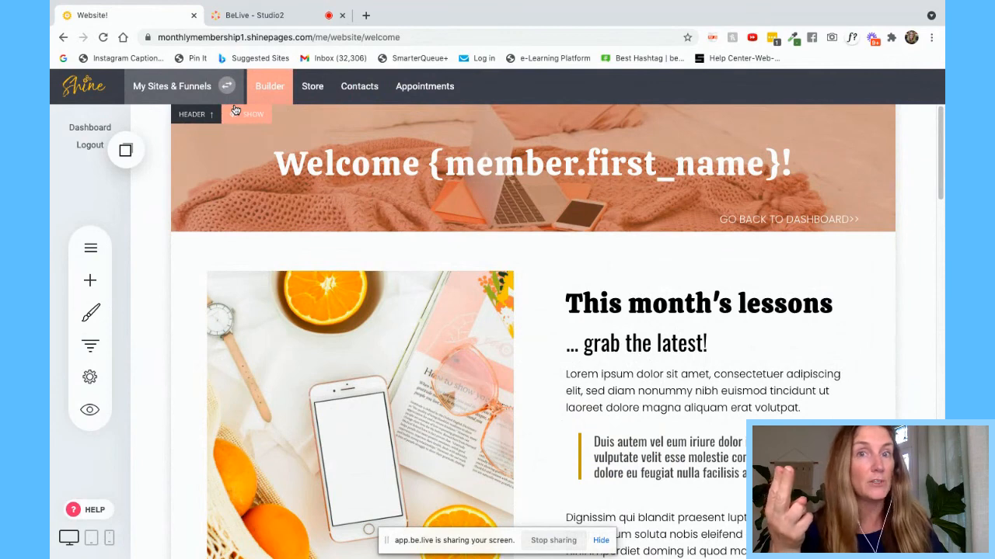
Step: Open the contacts and show the member list of Your Membership Group
{"action": "left_click", "coordinate": [358, 87]}
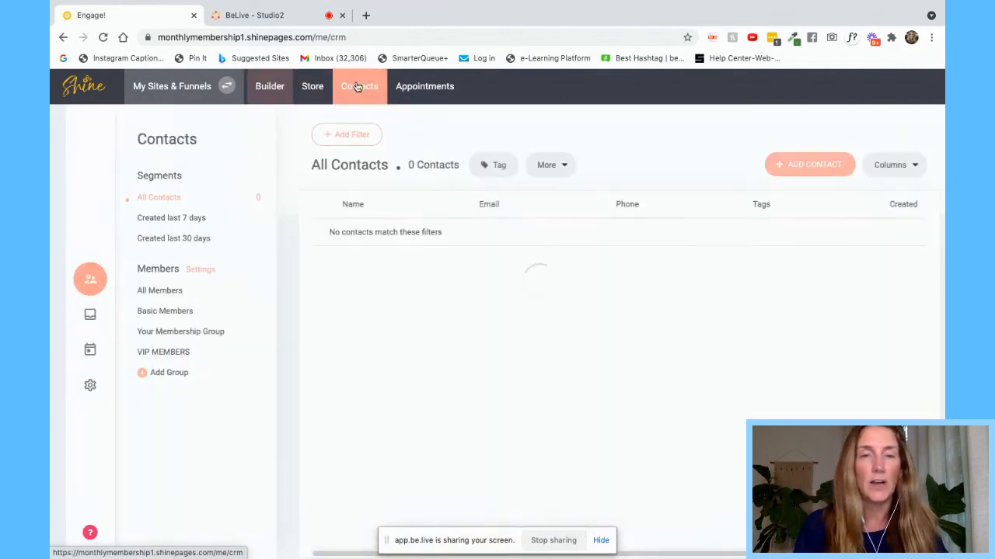
{"action": "left_click", "coordinate": [155, 333]}
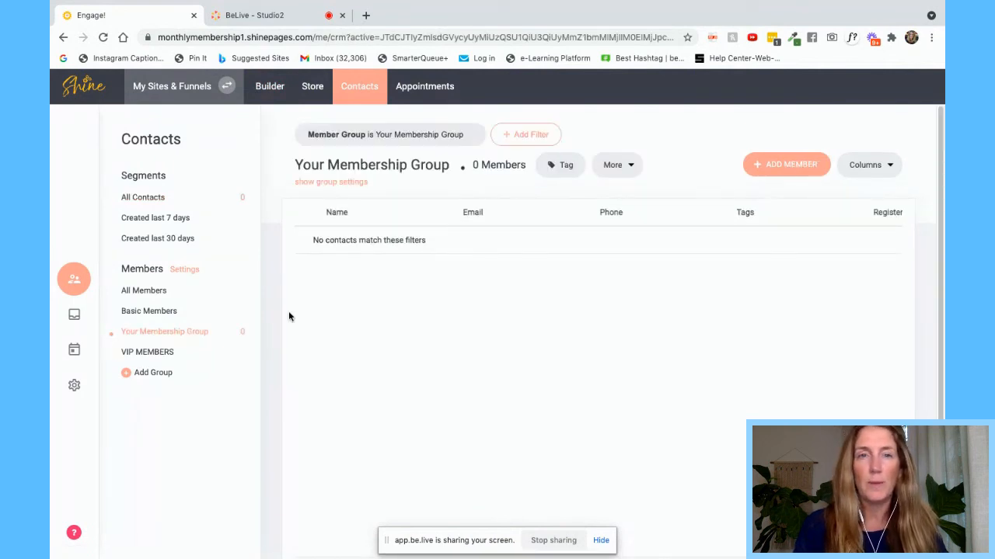
Step: Set Your Membership Group's after-login redirect to the Welcome page in Membership Pages, opening in a new tab
{"action": "left_click", "coordinate": [353, 184]}
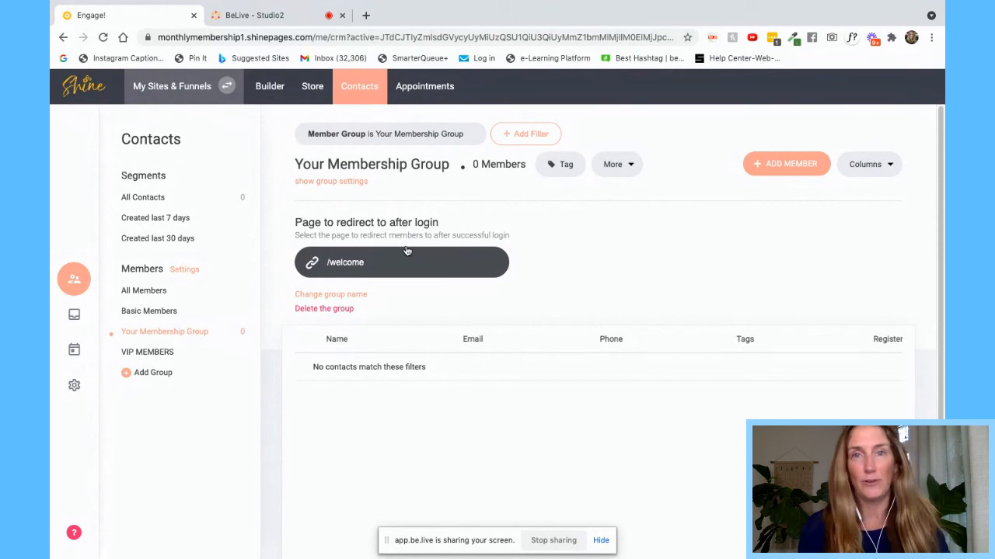
{"action": "left_click", "coordinate": [313, 265]}
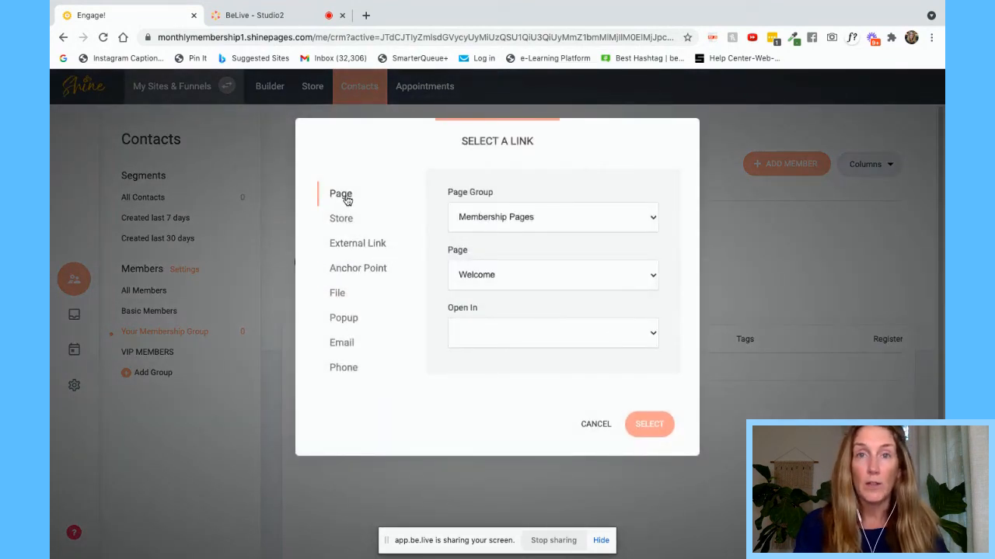
{"action": "left_click", "coordinate": [502, 280]}
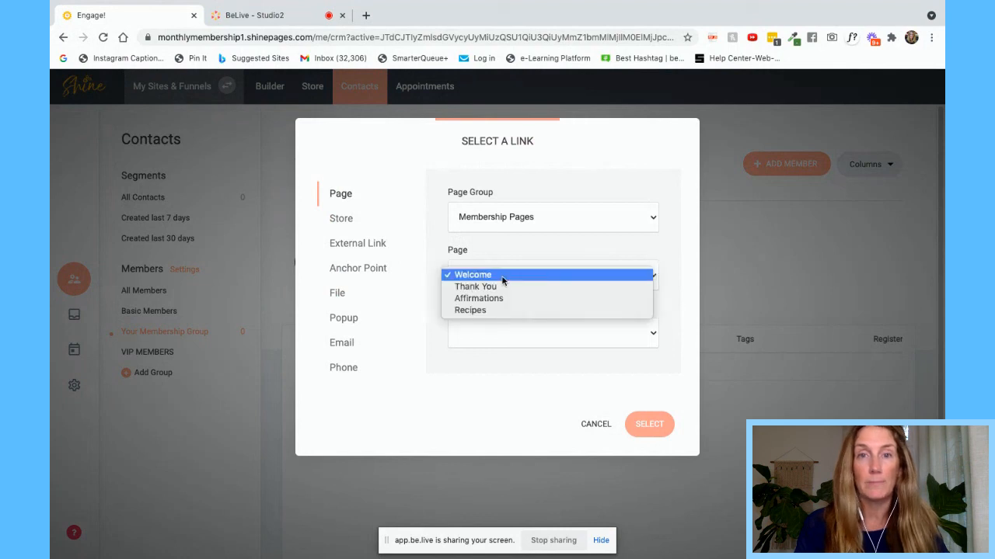
{"action": "left_click", "coordinate": [502, 276]}
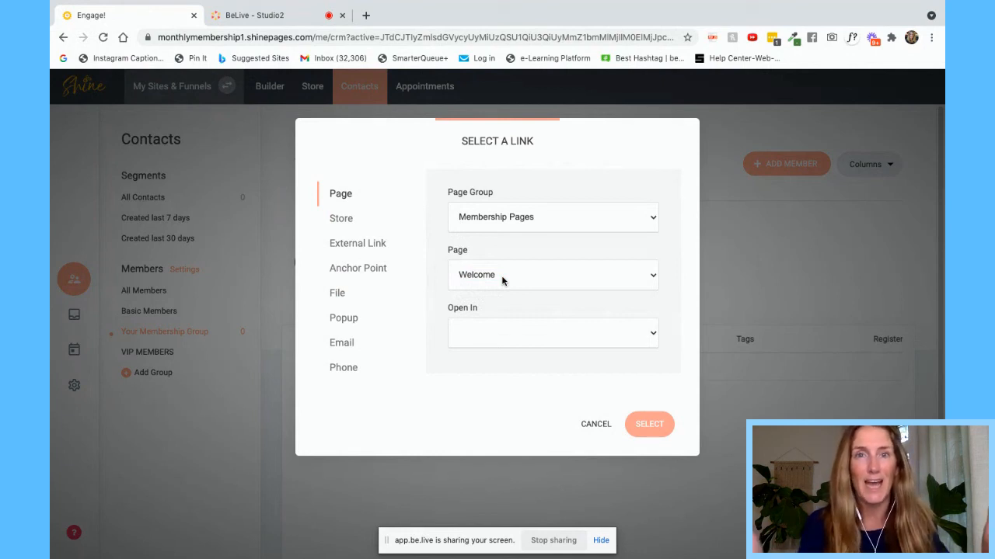
{"action": "left_click", "coordinate": [584, 333]}
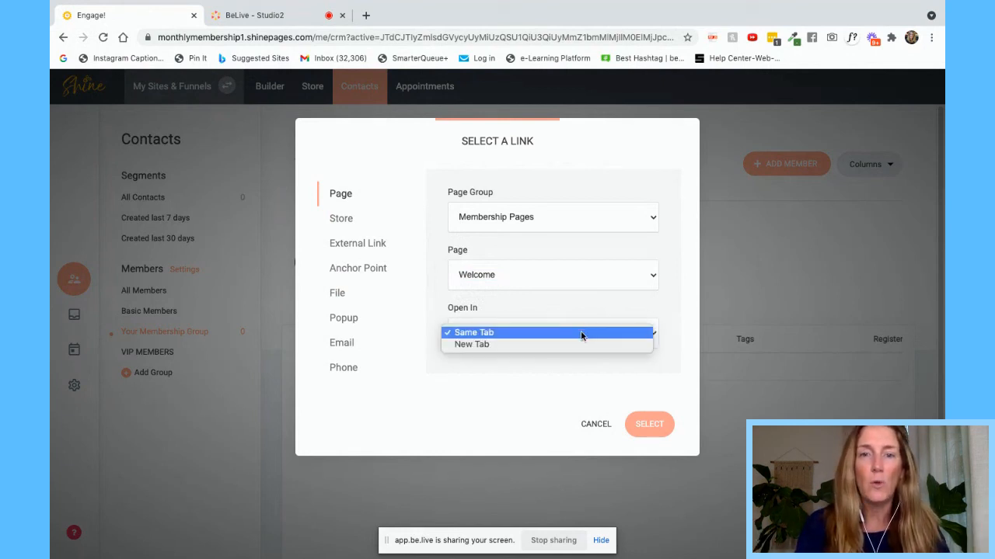
{"action": "left_click", "coordinate": [575, 344]}
{"action": "left_click", "coordinate": [650, 428]}
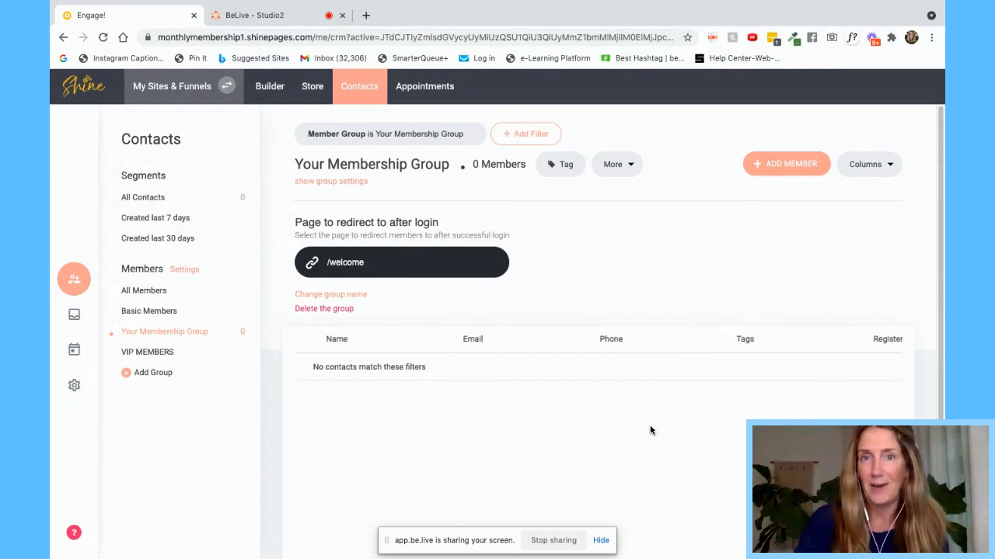
Step: Open the website builder, check the header Log In widget's settings, and delete that widget
{"action": "left_click", "coordinate": [278, 88]}
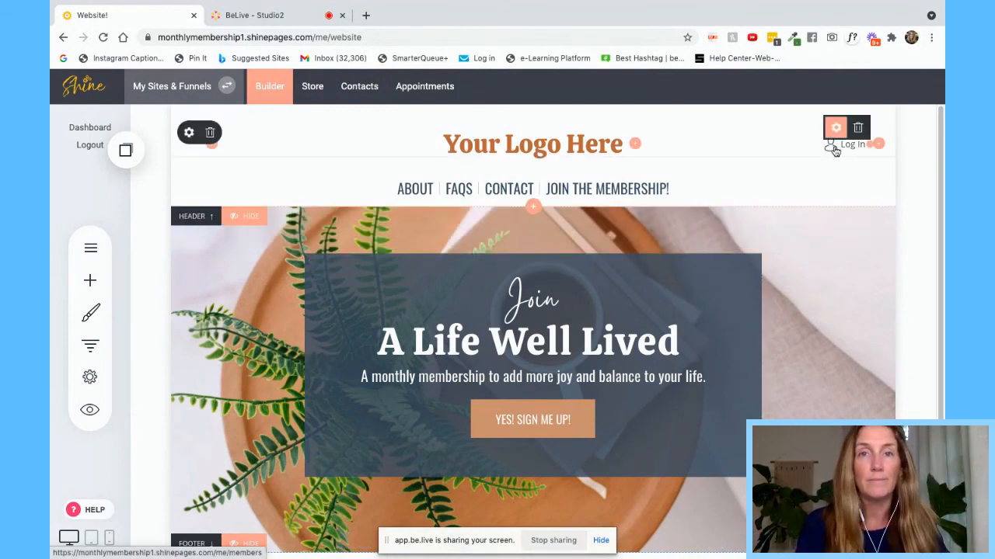
{"action": "left_click", "coordinate": [835, 128]}
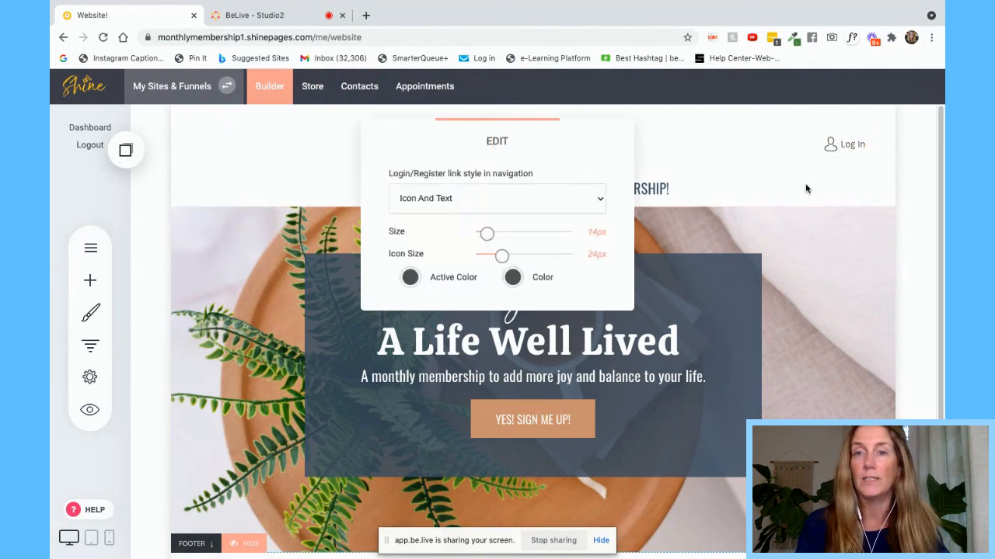
{"action": "left_click", "coordinate": [850, 169]}
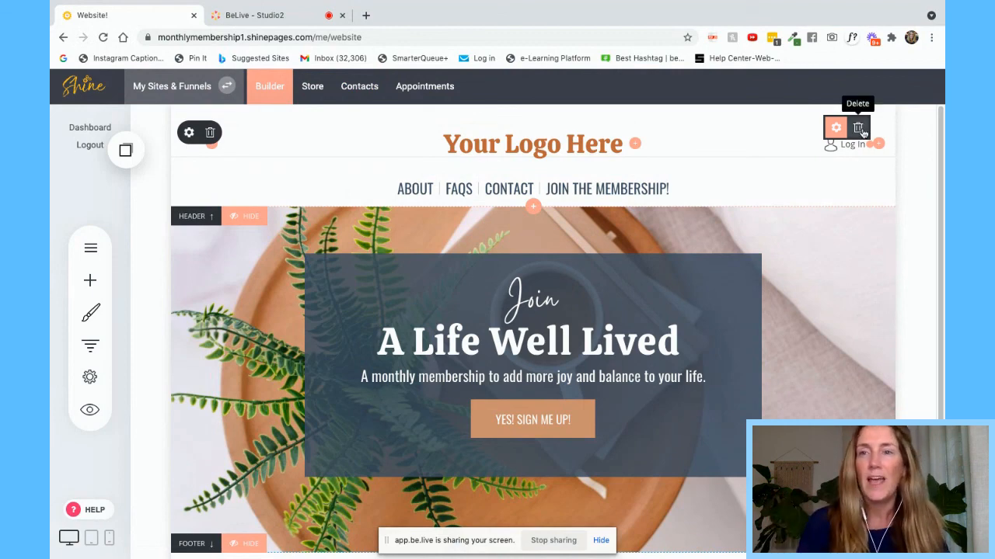
{"action": "left_click", "coordinate": [858, 128]}
{"action": "left_click", "coordinate": [520, 322]}
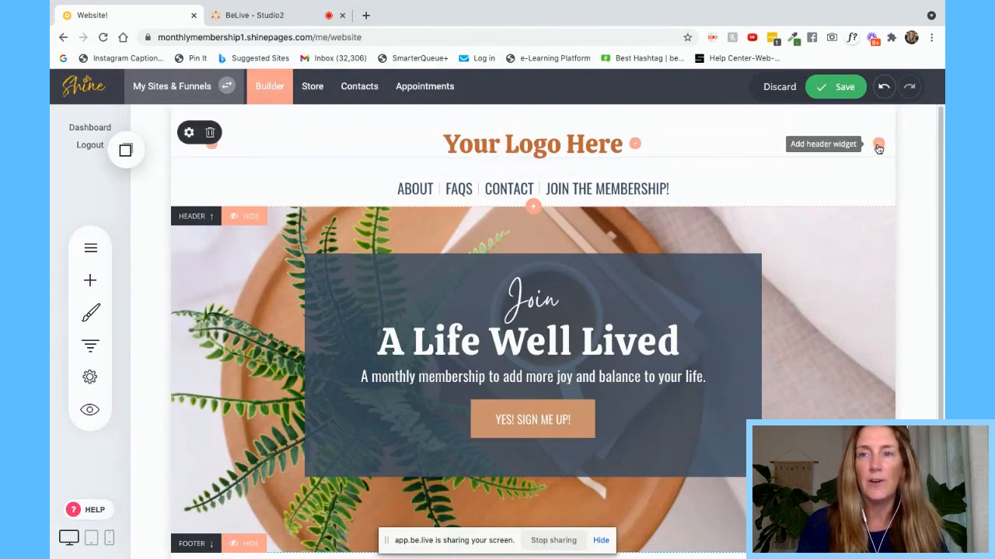
Step: Add a Login / Profile widget to the header with its link style set to Icon And Text
{"action": "left_click", "coordinate": [879, 143]}
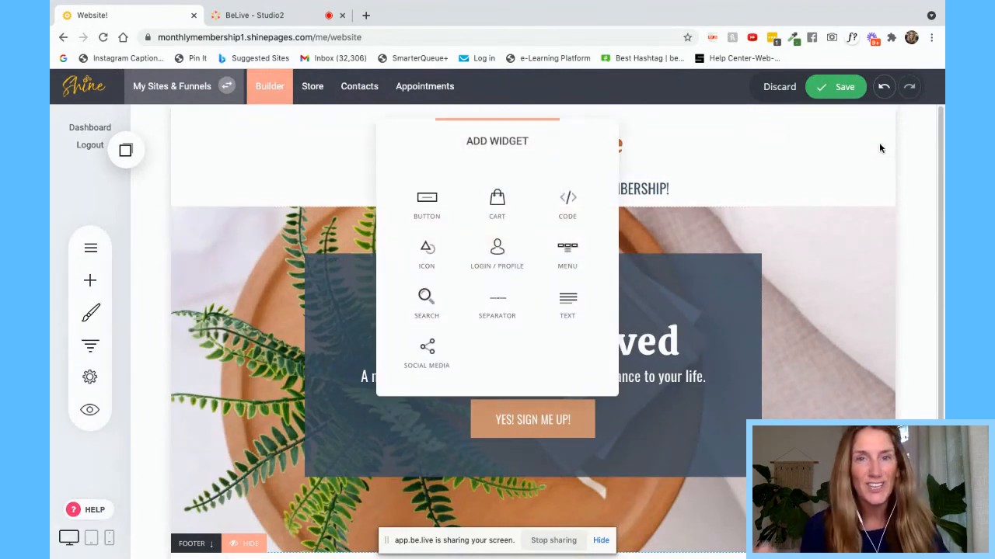
{"action": "left_click", "coordinate": [508, 261]}
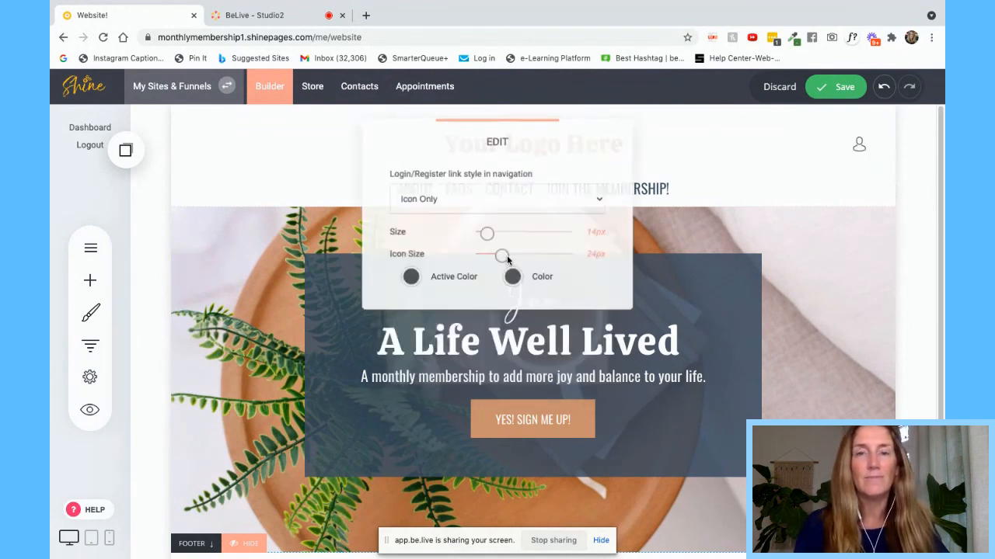
{"action": "left_click", "coordinate": [485, 202]}
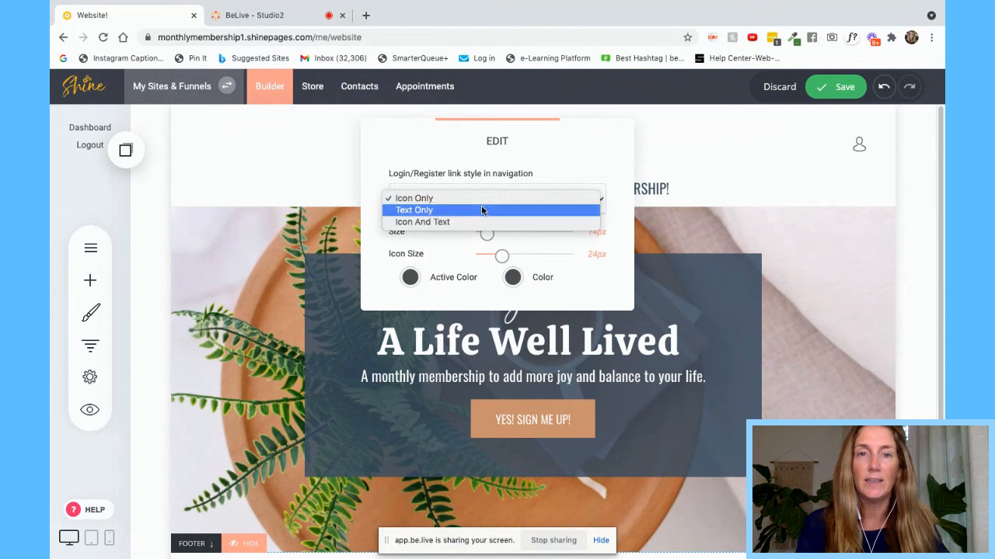
{"action": "left_click", "coordinate": [481, 207]}
{"action": "left_click", "coordinate": [480, 198]}
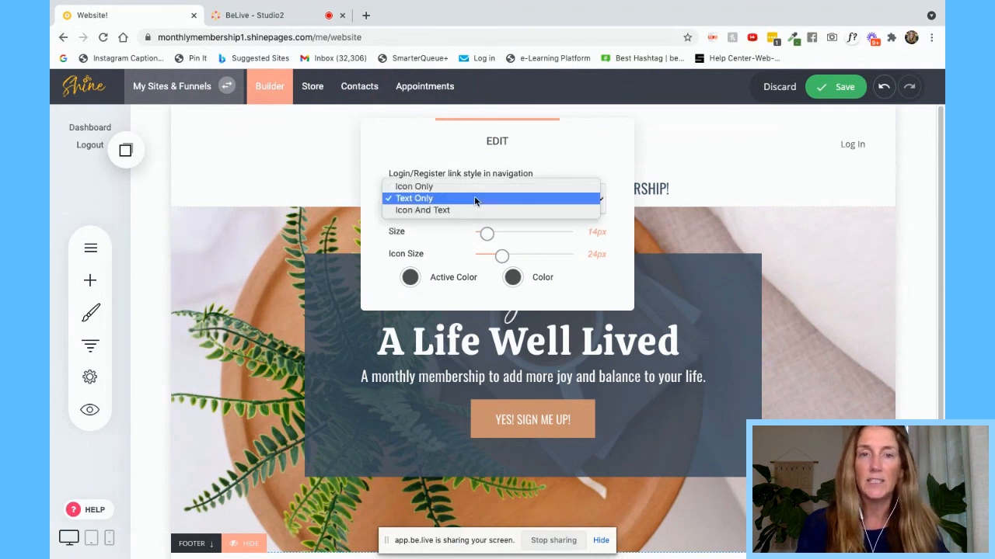
{"action": "left_click", "coordinate": [468, 210]}
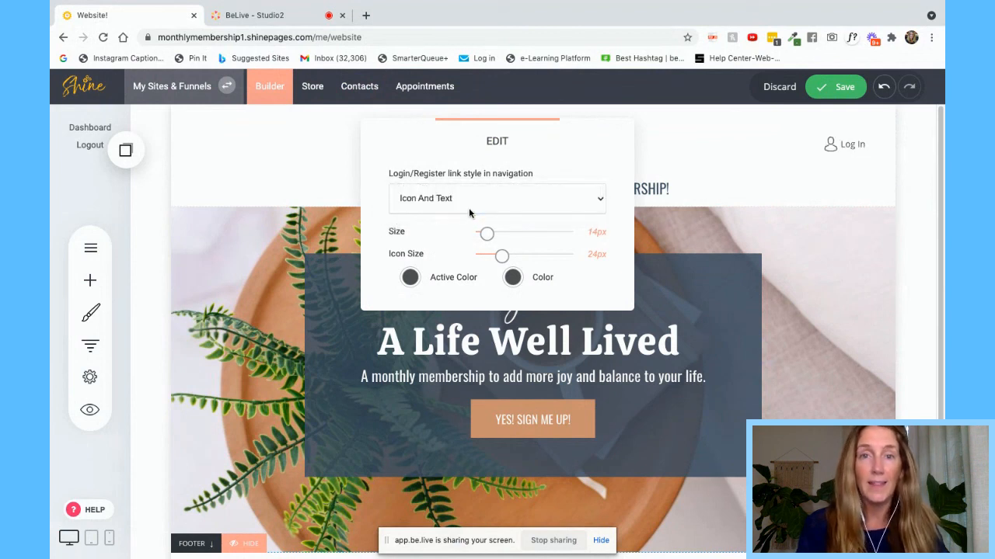
Step: Set the login widget's color to global orange #B66D43 and its active color to dark blue #3E4E60, and save the site
{"action": "left_click", "coordinate": [513, 280]}
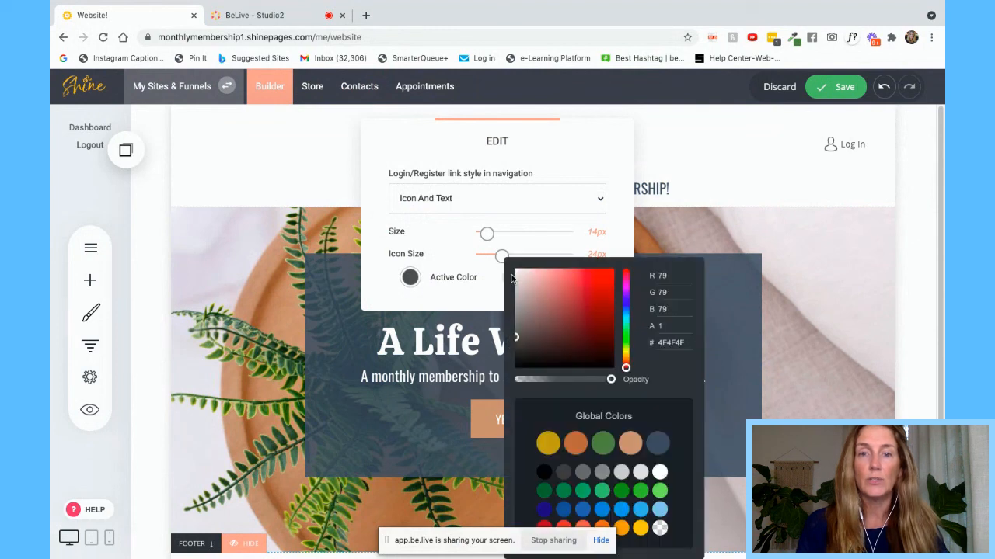
{"action": "left_click", "coordinate": [575, 445]}
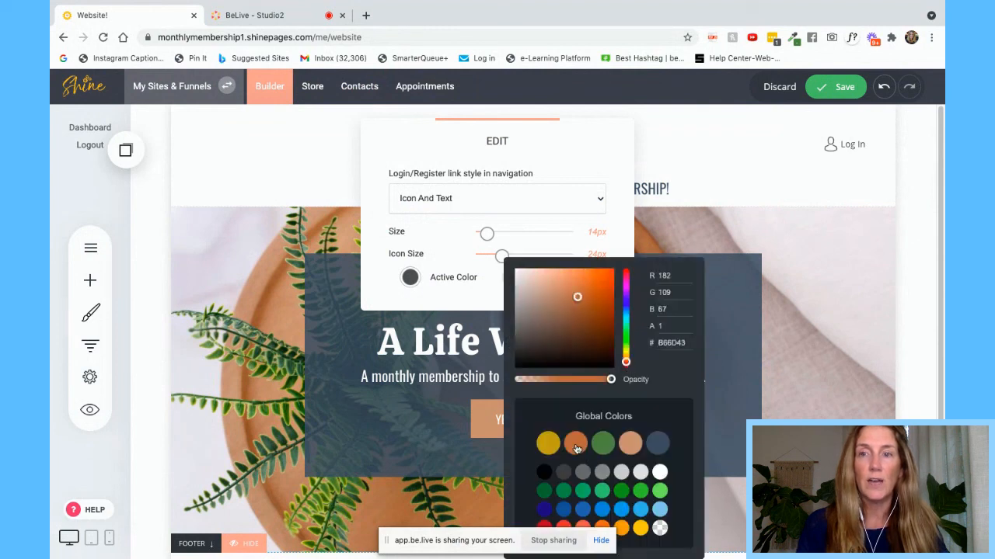
{"action": "left_click", "coordinate": [410, 279]}
{"action": "left_click", "coordinate": [555, 443]}
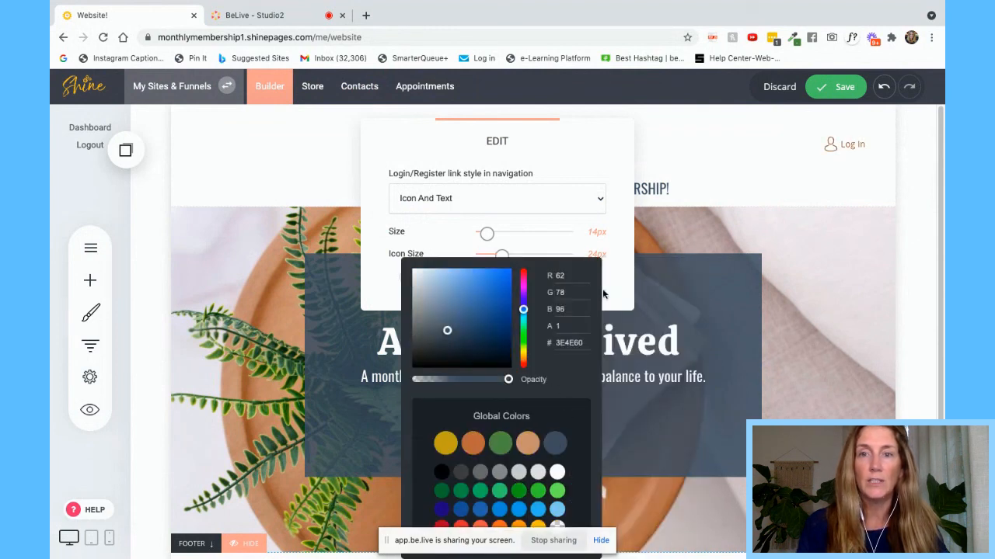
{"action": "left_click", "coordinate": [587, 149]}
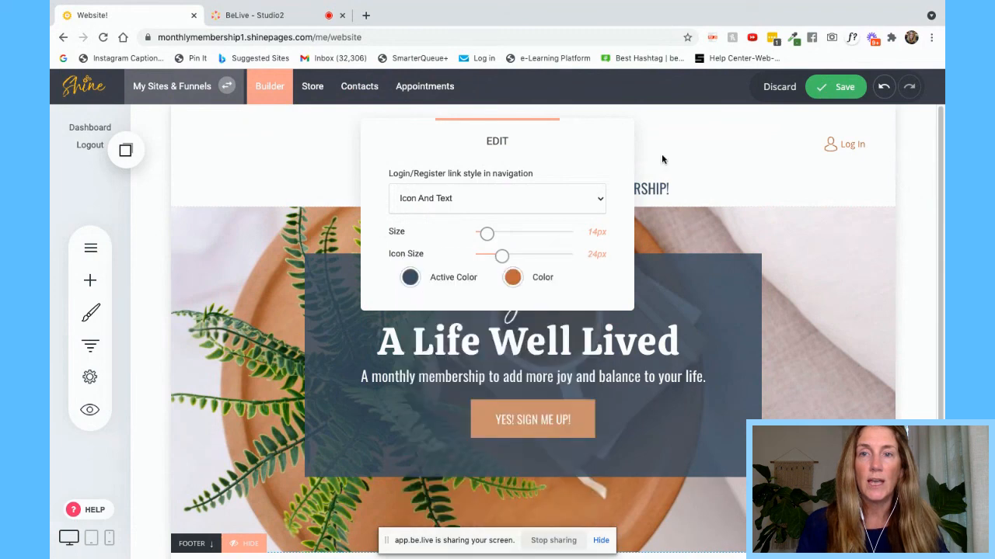
{"action": "left_click", "coordinate": [838, 90]}
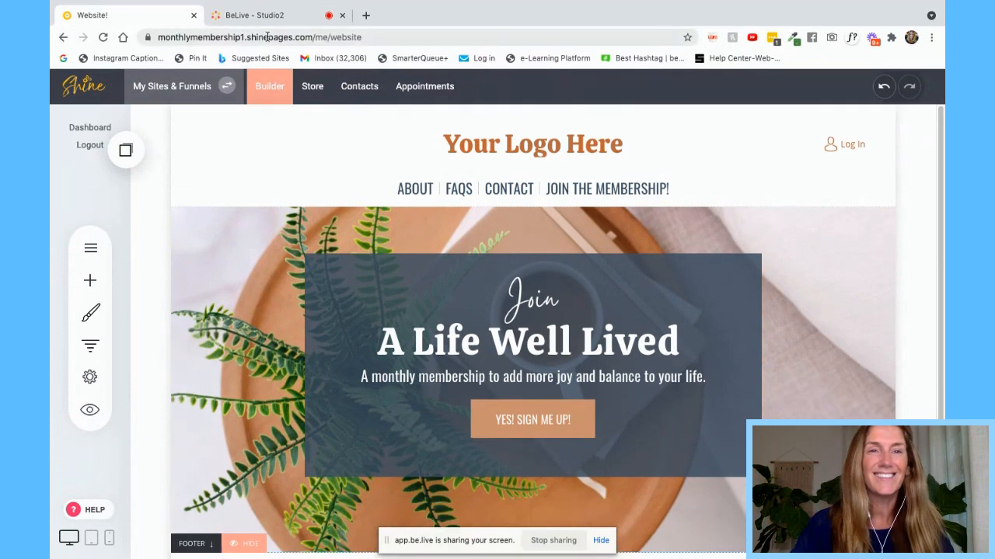
{"action": "left_click", "coordinate": [267, 36]}
{"action": "left_click", "coordinate": [281, 16]}
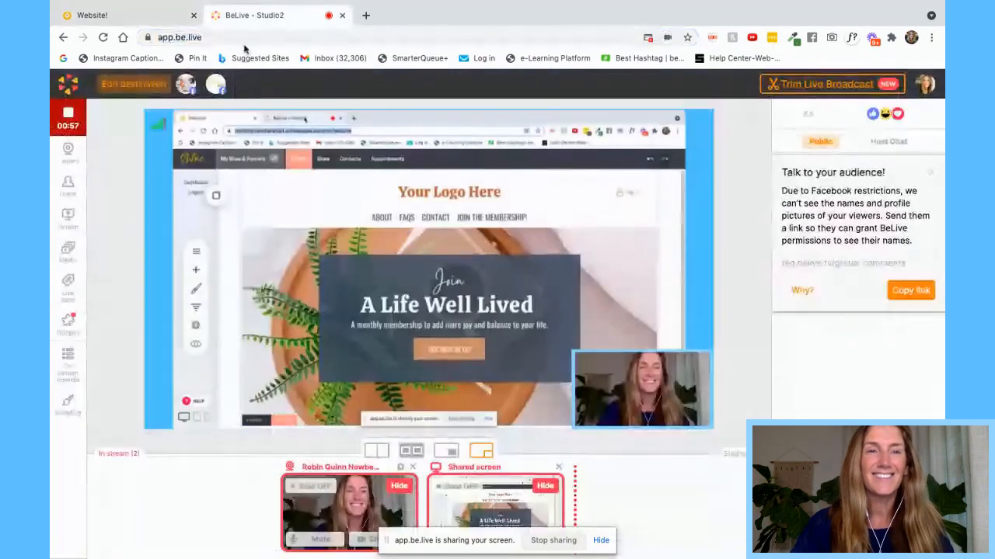